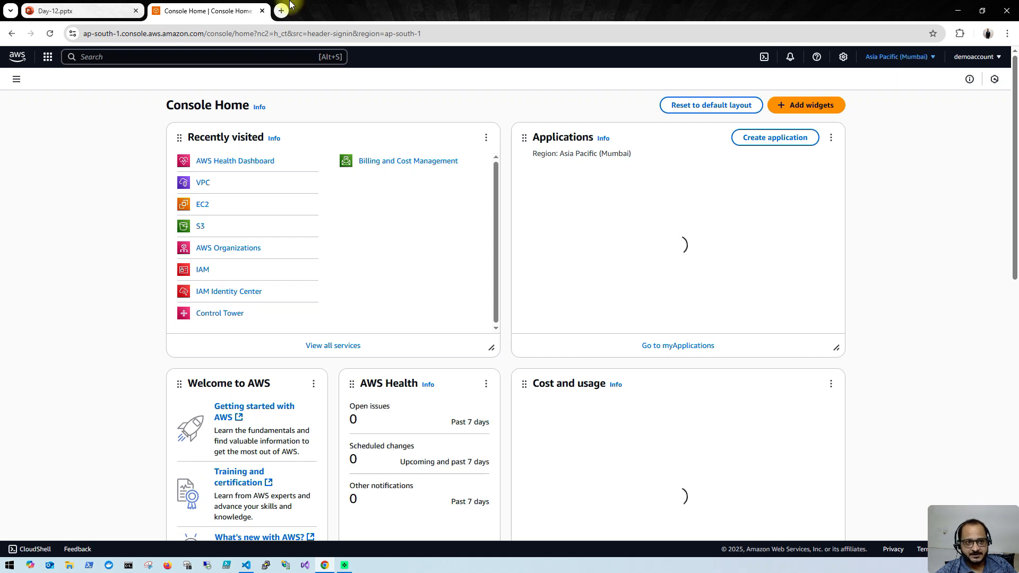
- Review the VPC architecture diagram on slide 3 of the presentation and open the form for creating a VPC in the AWS console
{"action": "left_click", "coordinate": [25, 11]}
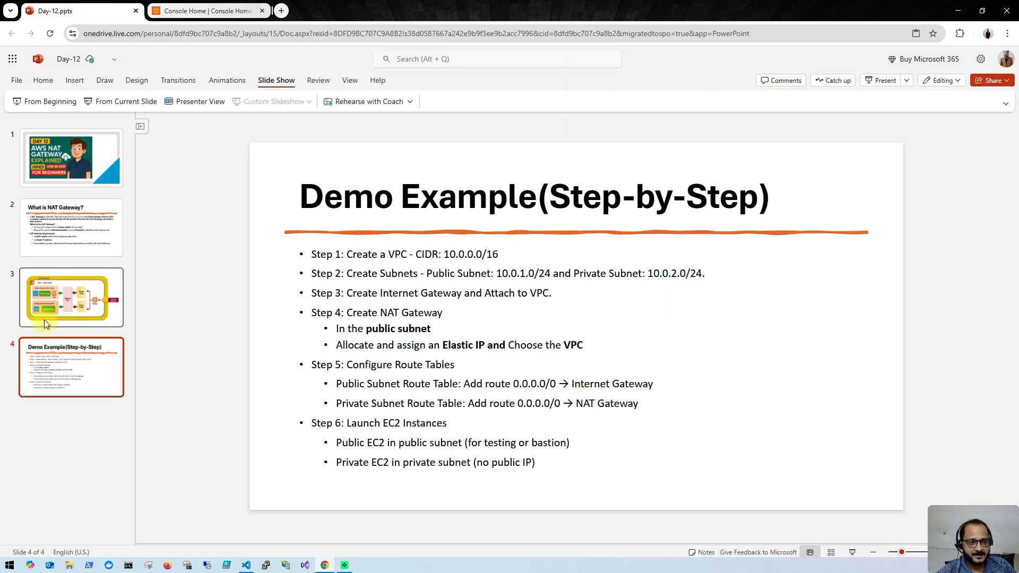
{"action": "left_click", "coordinate": [63, 299]}
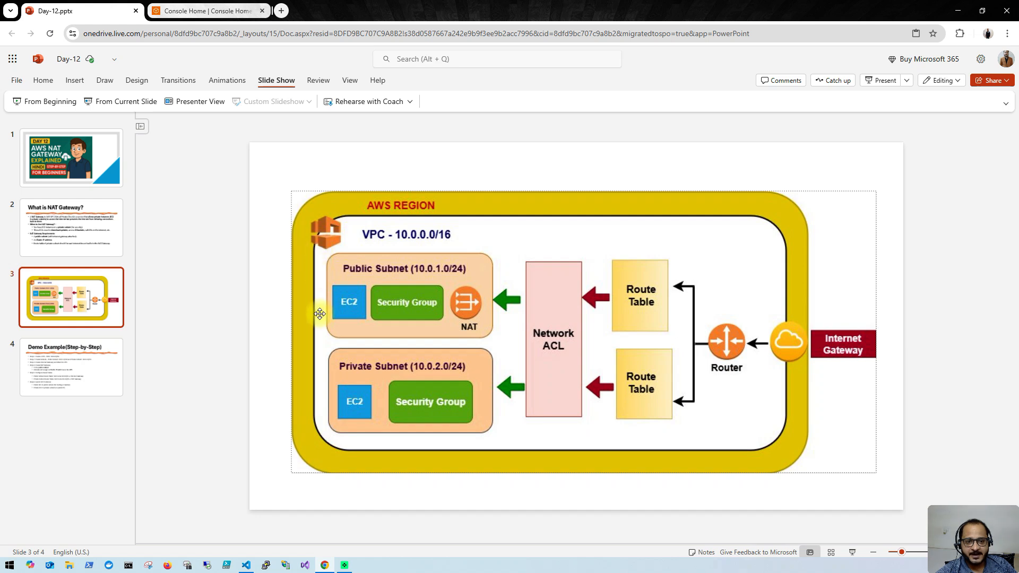
{"action": "left_click", "coordinate": [210, 10]}
{"action": "left_click", "coordinate": [199, 184]}
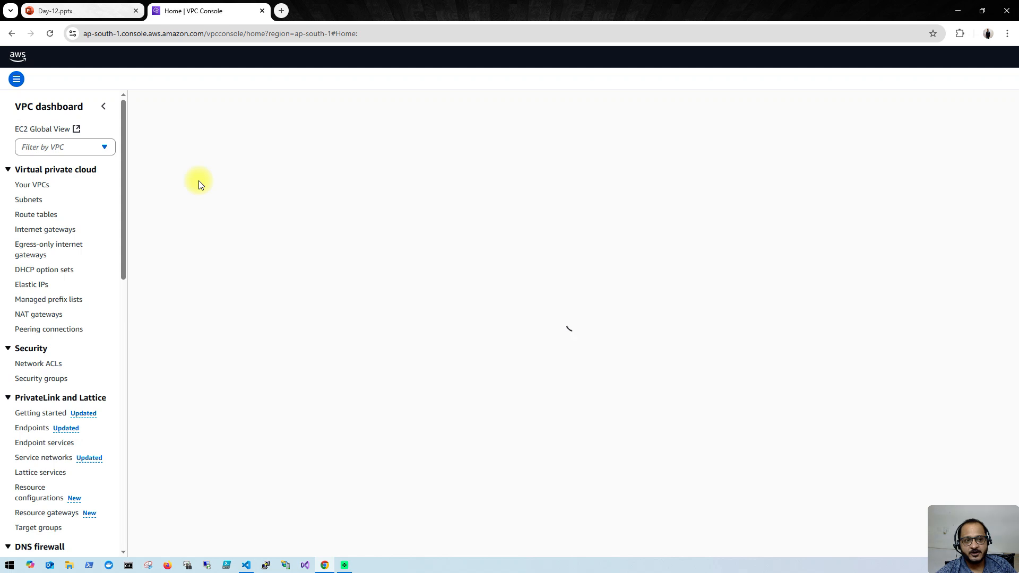
{"action": "left_click", "coordinate": [187, 186]}
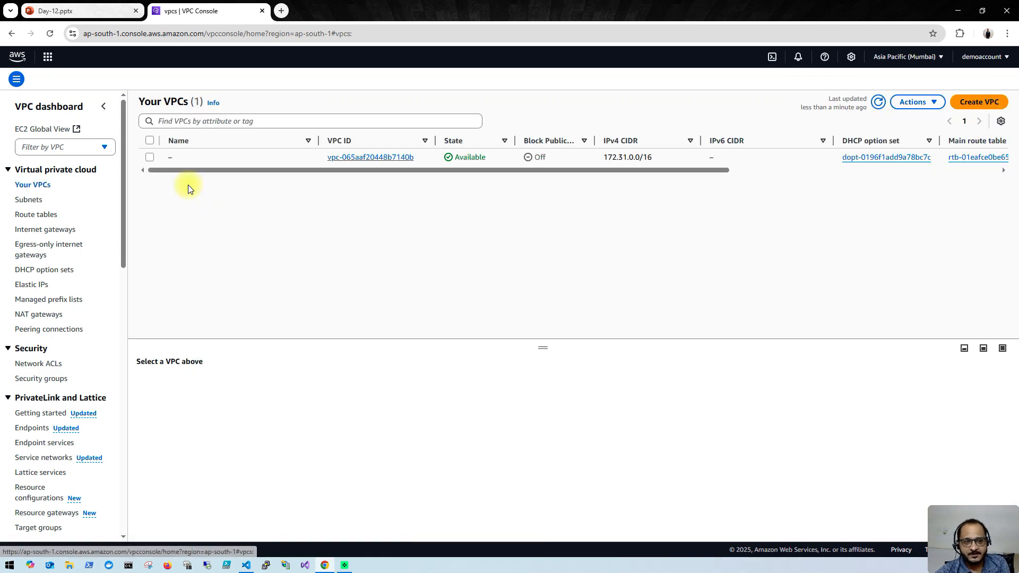
{"action": "left_click", "coordinate": [973, 106]}
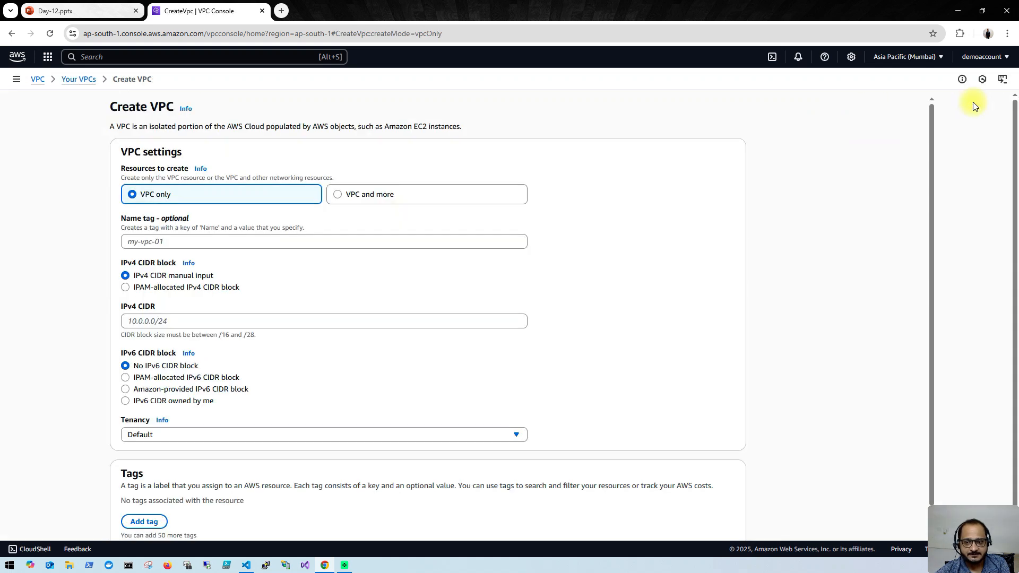
- Create a VPC named demo-vpc with the IPv4 CIDR 10.0.0.0/16
{"action": "left_click", "coordinate": [183, 240]}
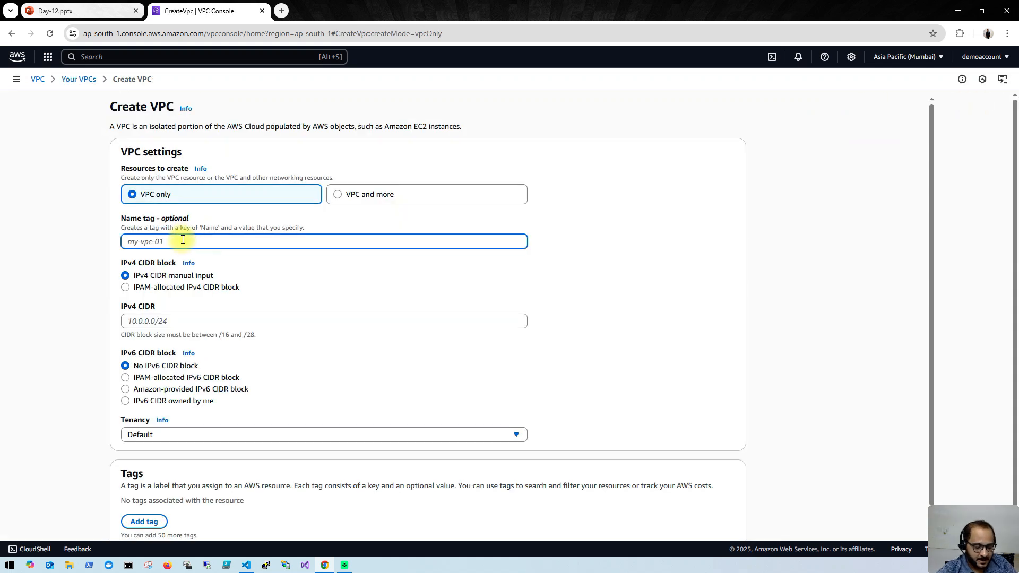
{"action": "type", "text": "demo-vpc"}
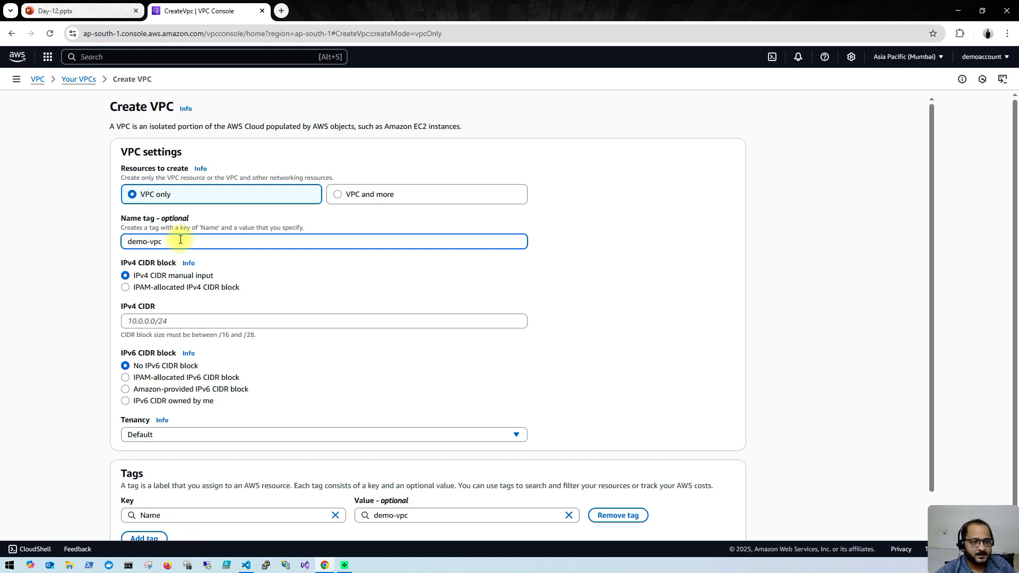
{"action": "left_click", "coordinate": [161, 320]}
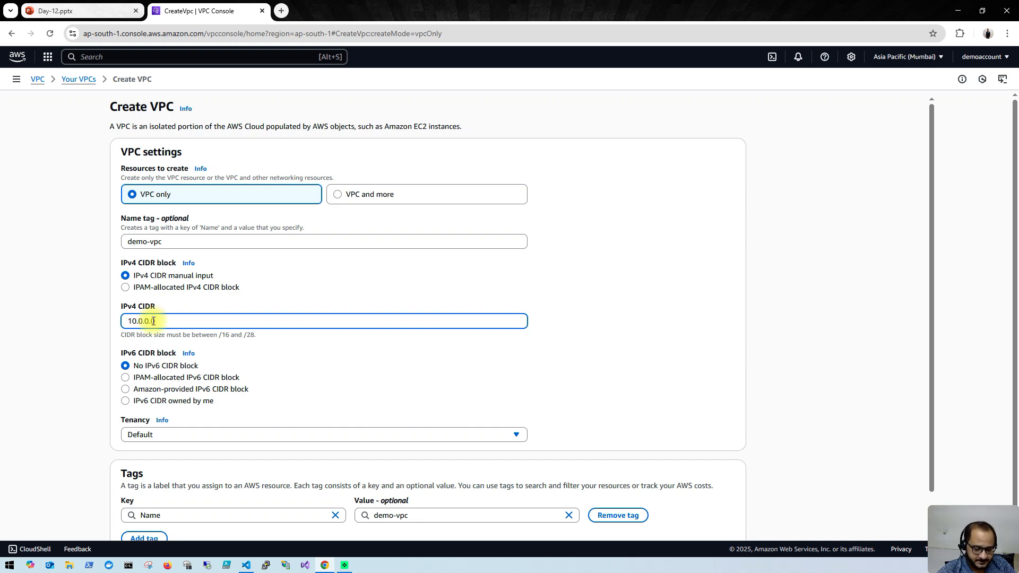
{"action": "scroll", "coordinate": [202, 320], "scroll_direction": "down", "scroll_amount": 1}
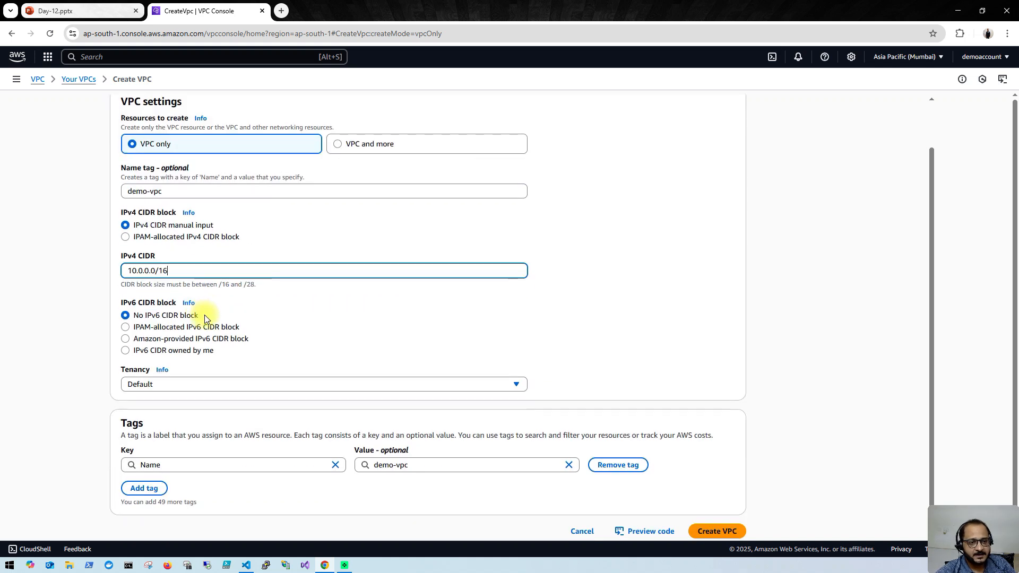
{"action": "left_click", "coordinate": [715, 530]}
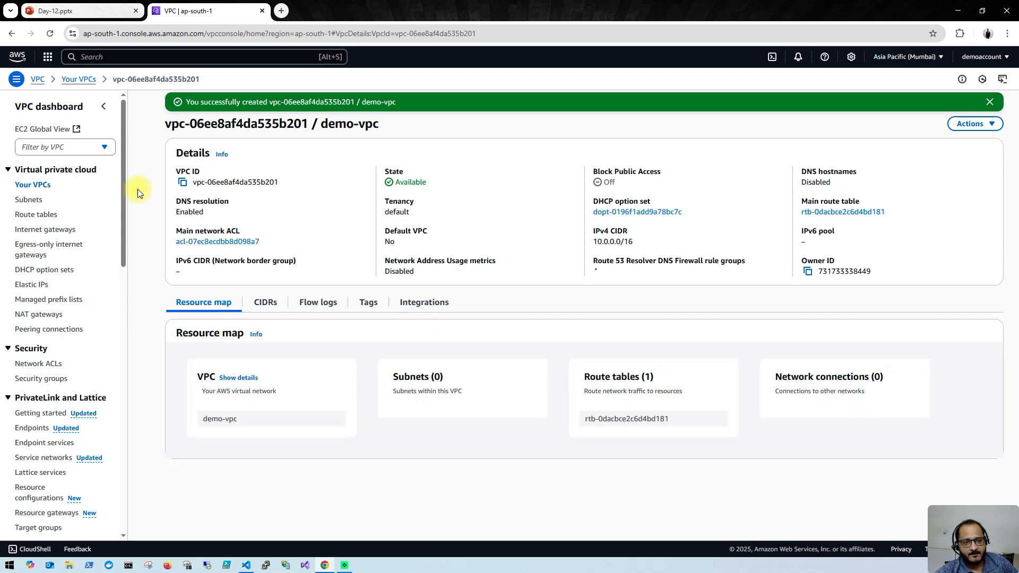
- Check the planned subnets in the presentation diagram and start a new subnet in demo-vpc in the AWS console
{"action": "left_click", "coordinate": [94, 14]}
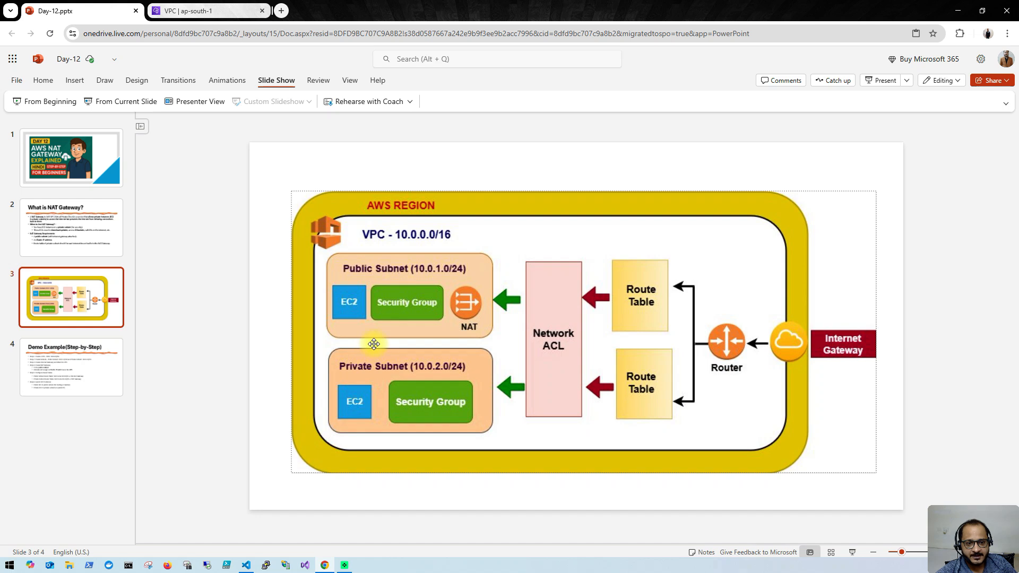
{"action": "left_click", "coordinate": [215, 10]}
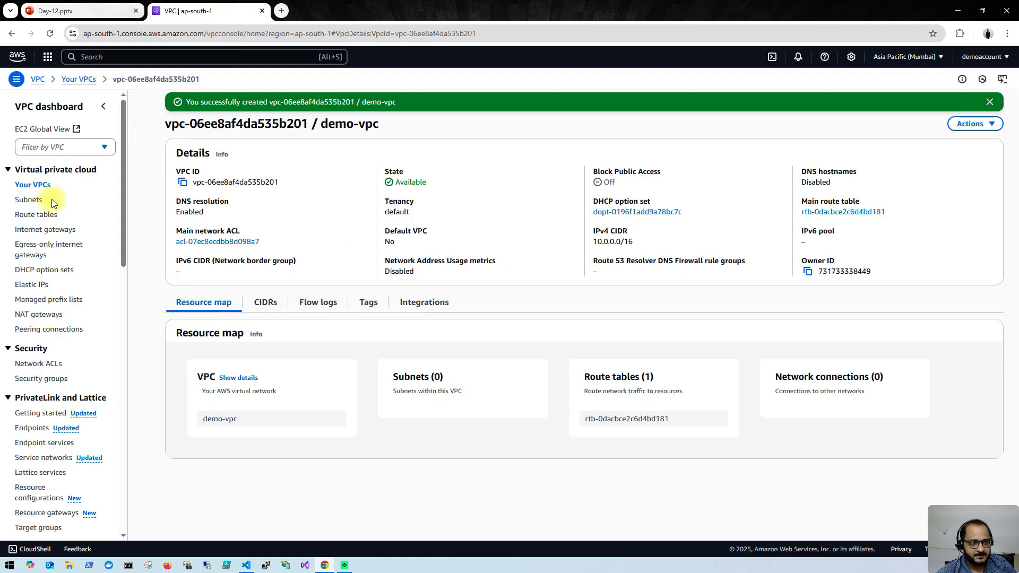
{"action": "left_click", "coordinate": [31, 200]}
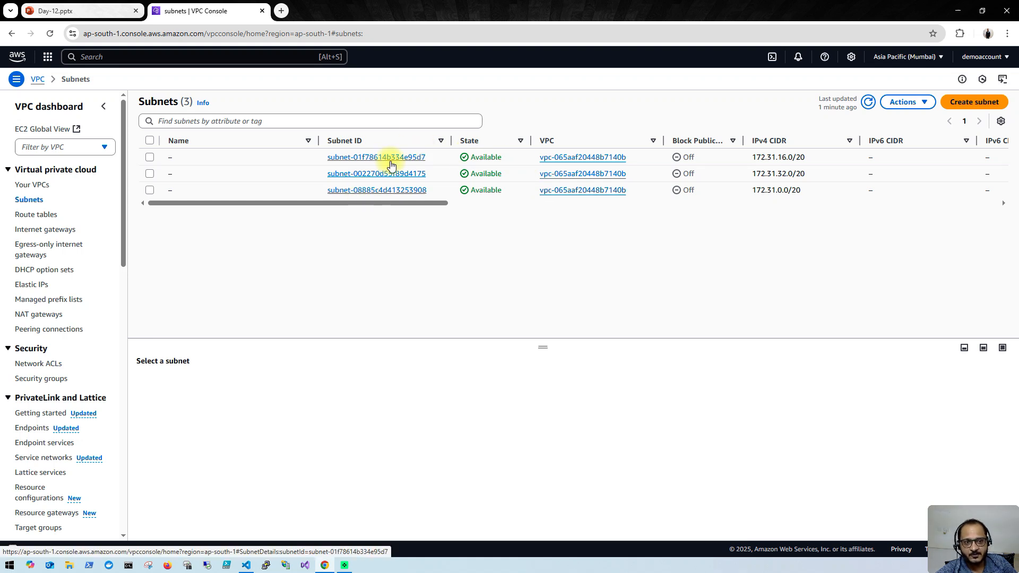
{"action": "left_click", "coordinate": [980, 101]}
{"action": "left_click", "coordinate": [257, 173]}
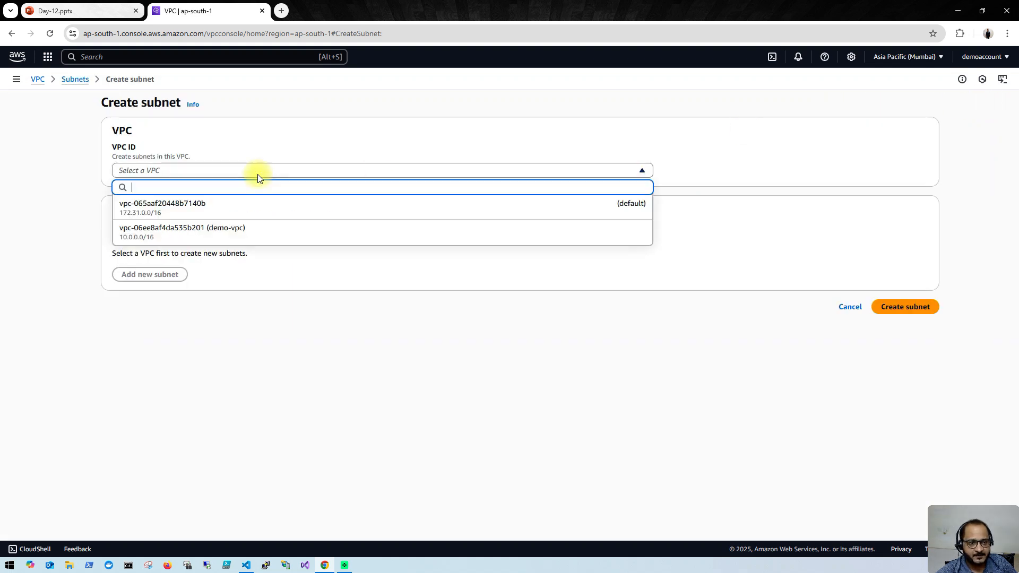
{"action": "left_click", "coordinate": [251, 231]}
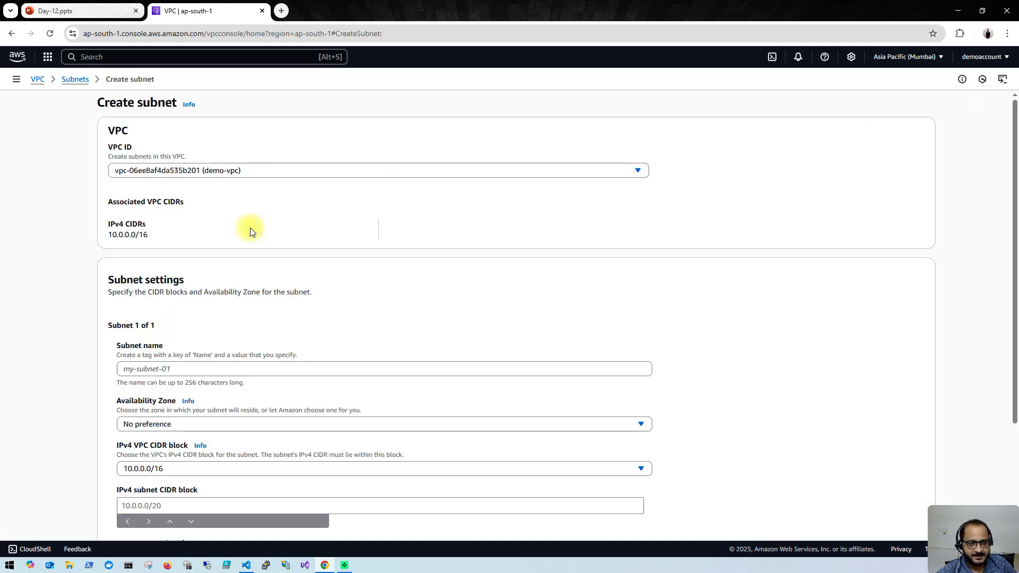
- Create the subnet public-subnet in Availability Zone ap-south-1a with the IPv4 CIDR block 10.0.1.0/24
{"action": "left_click", "coordinate": [198, 367]}
{"action": "type", "text": "public-subnet"}
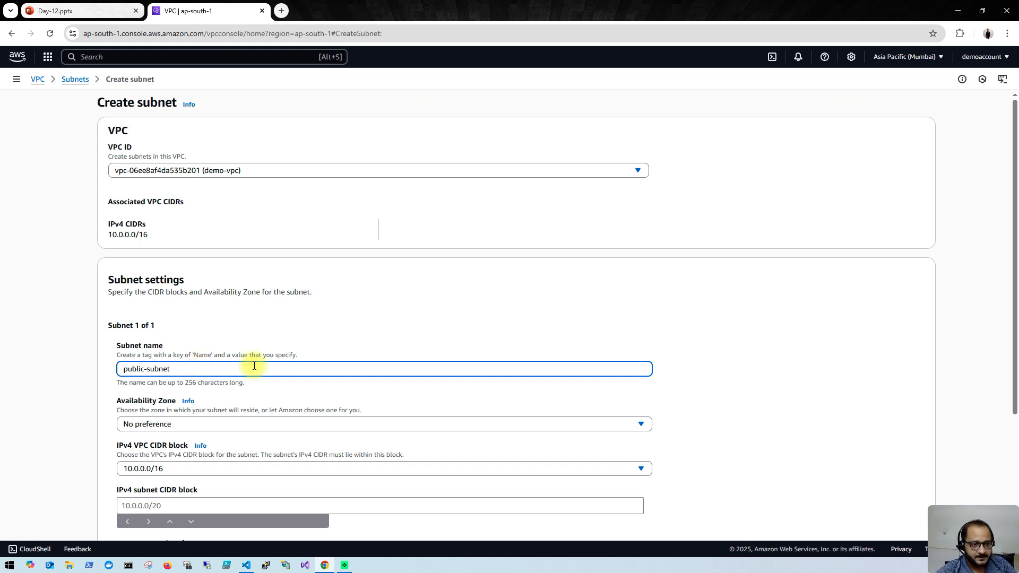
{"action": "scroll", "coordinate": [216, 354], "scroll_direction": "down", "scroll_amount": 2}
{"action": "left_click", "coordinate": [197, 318]}
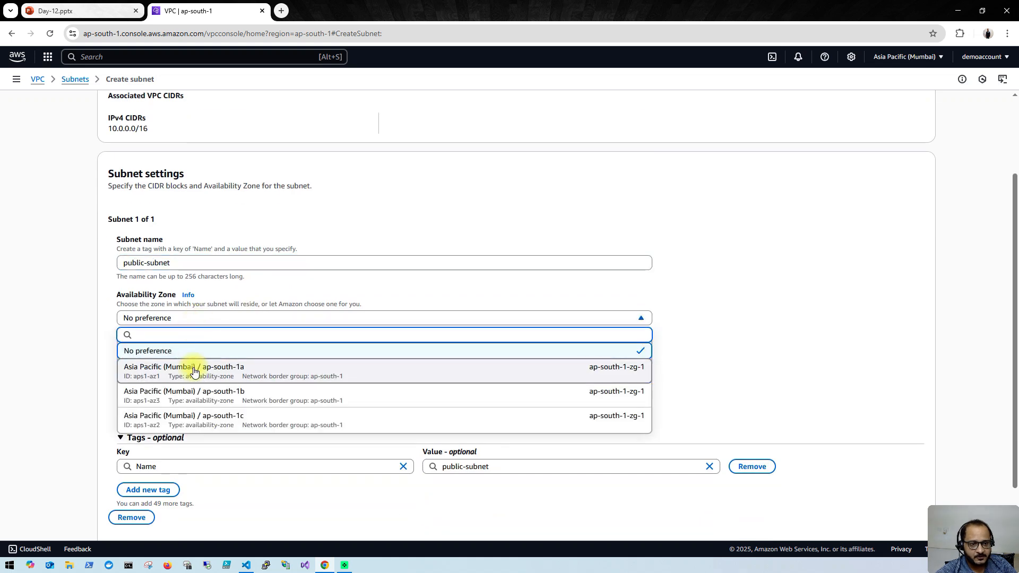
{"action": "left_click", "coordinate": [196, 373]}
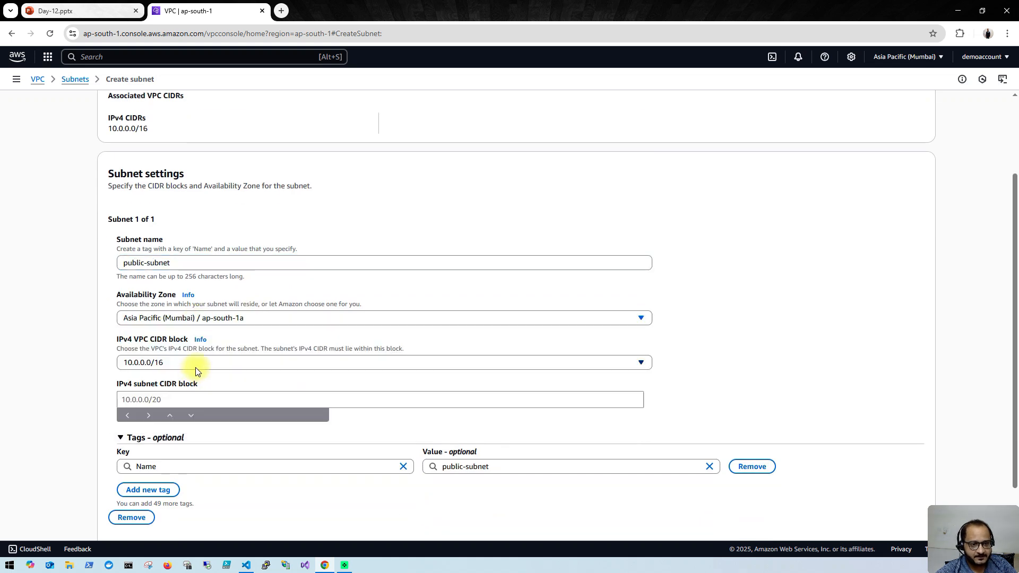
{"action": "left_click", "coordinate": [192, 398]}
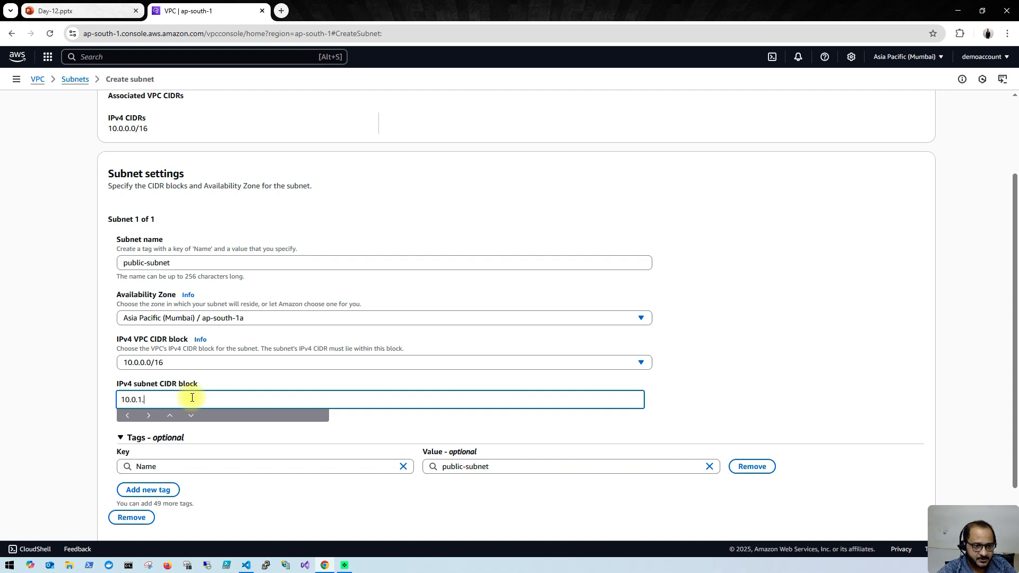
{"action": "type", "text": "10.0.1.0/24"}
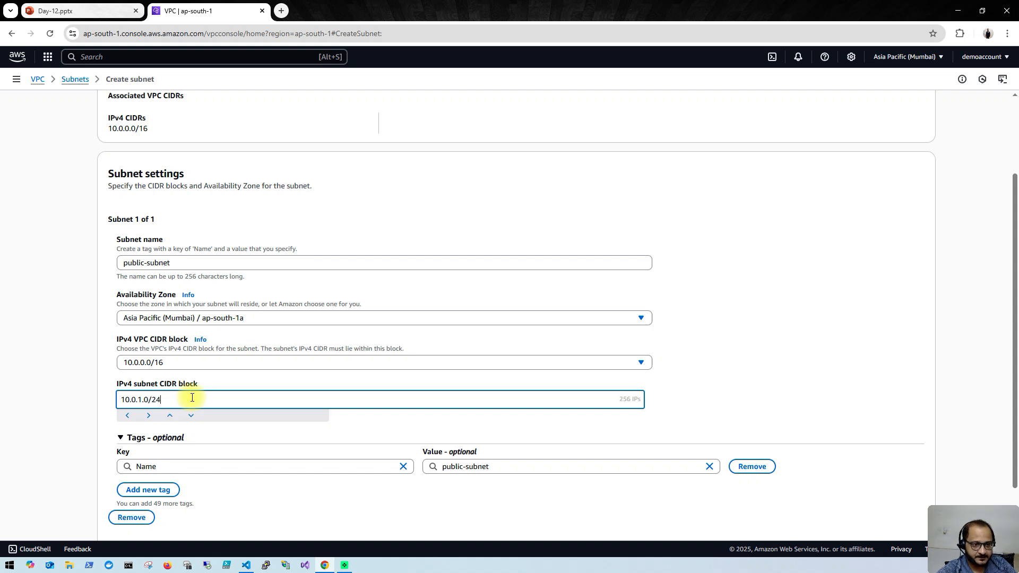
{"action": "scroll", "coordinate": [329, 383], "scroll_direction": "down", "scroll_amount": 2}
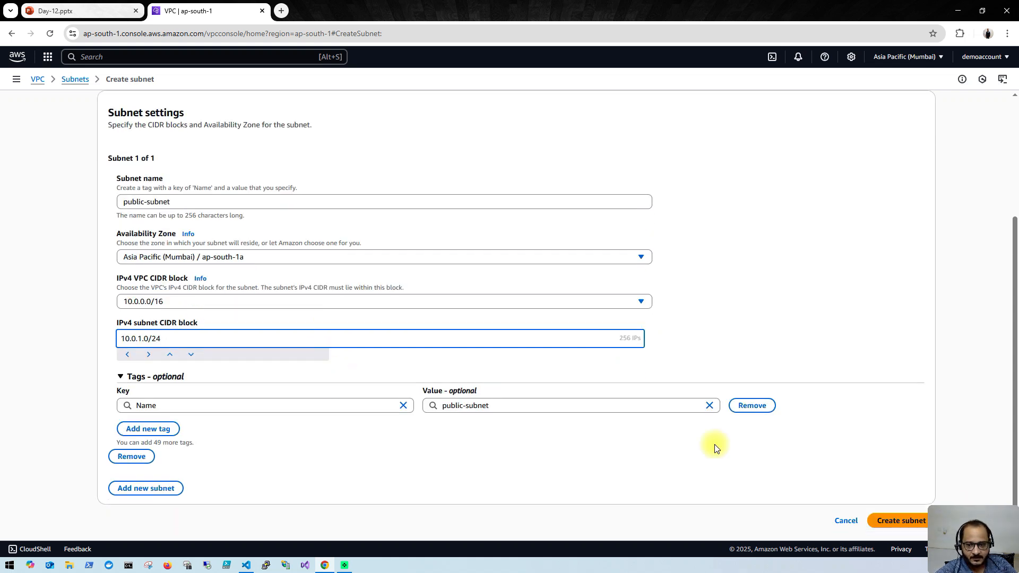
{"action": "left_click", "coordinate": [894, 523]}
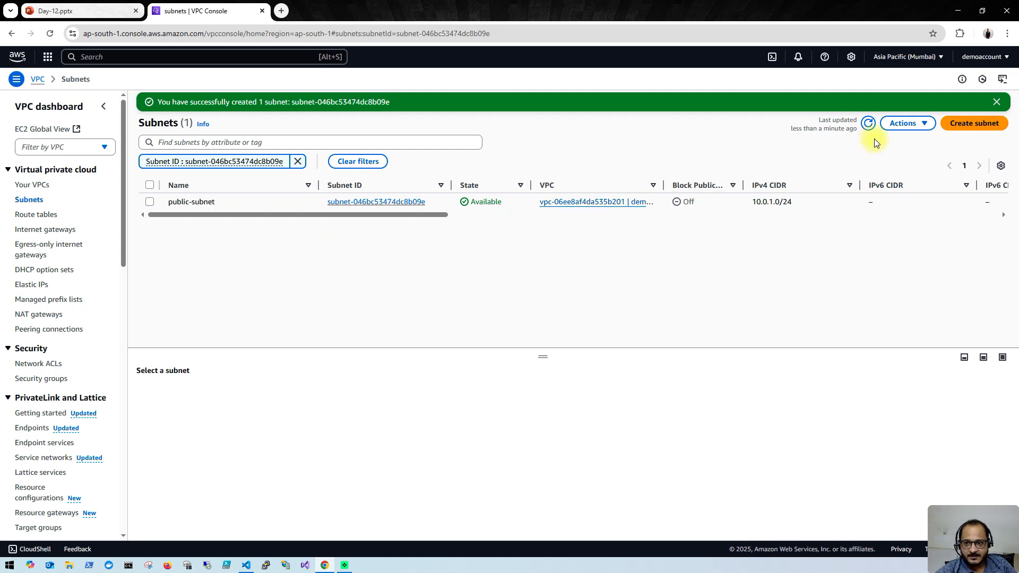
- Start another subnet in demo-vpc and name it private-subnet
{"action": "left_click", "coordinate": [969, 124]}
{"action": "left_click", "coordinate": [166, 170]}
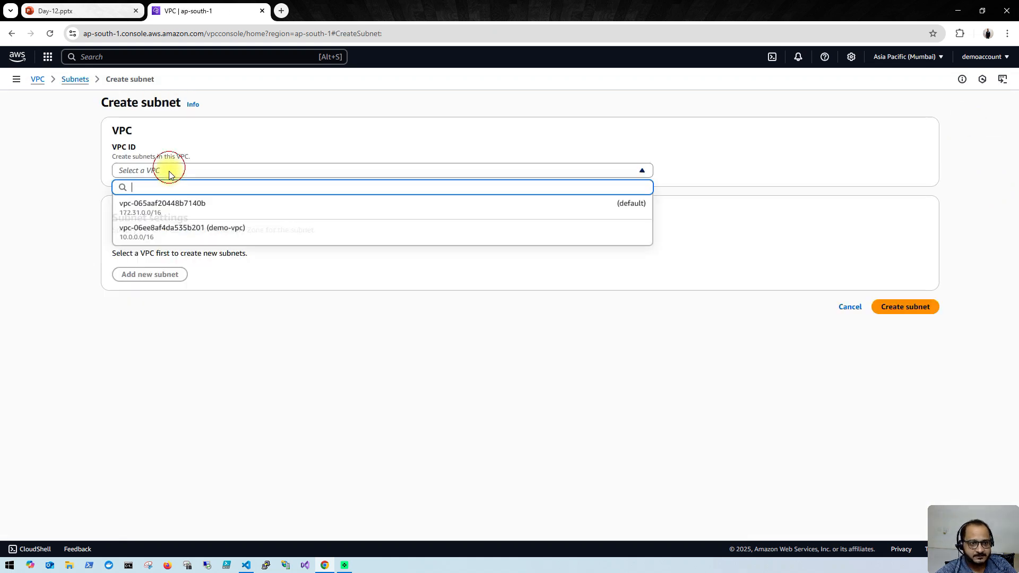
{"action": "left_click", "coordinate": [184, 229]}
{"action": "left_click", "coordinate": [165, 366]}
{"action": "type", "text": "private-sub"}
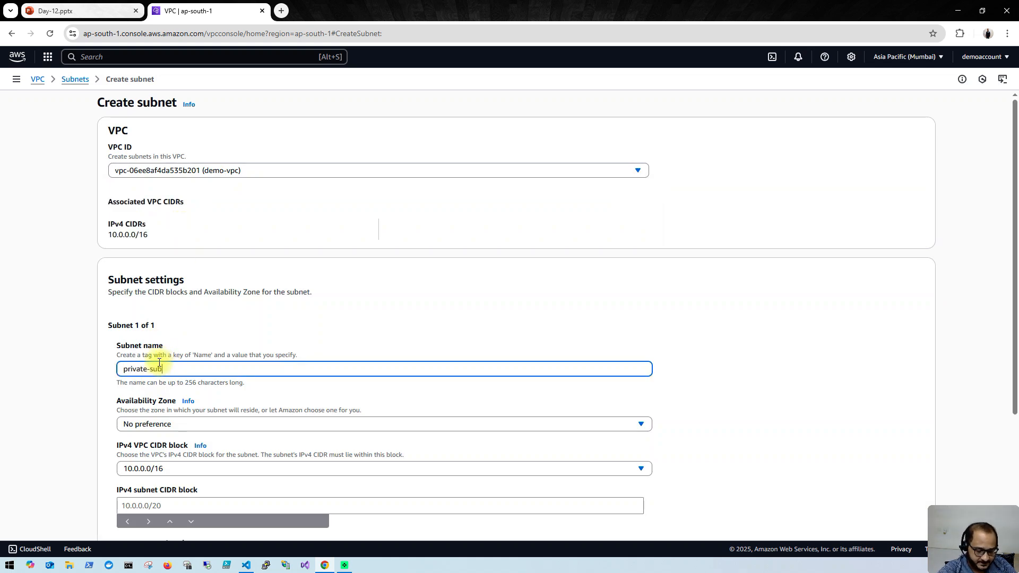
{"action": "type", "text": "net"}
- Set the private subnet's Availability Zone to Asia Pacific (Mumbai) / ap-south-1a
{"action": "scroll", "coordinate": [159, 363], "scroll_direction": "down", "scroll_amount": 3}
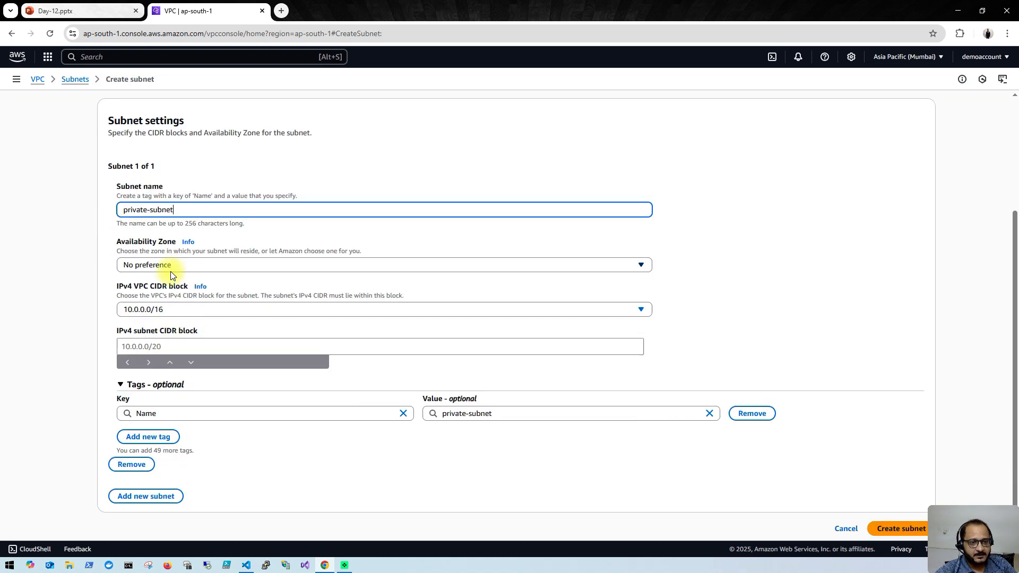
{"action": "left_click", "coordinate": [169, 265]}
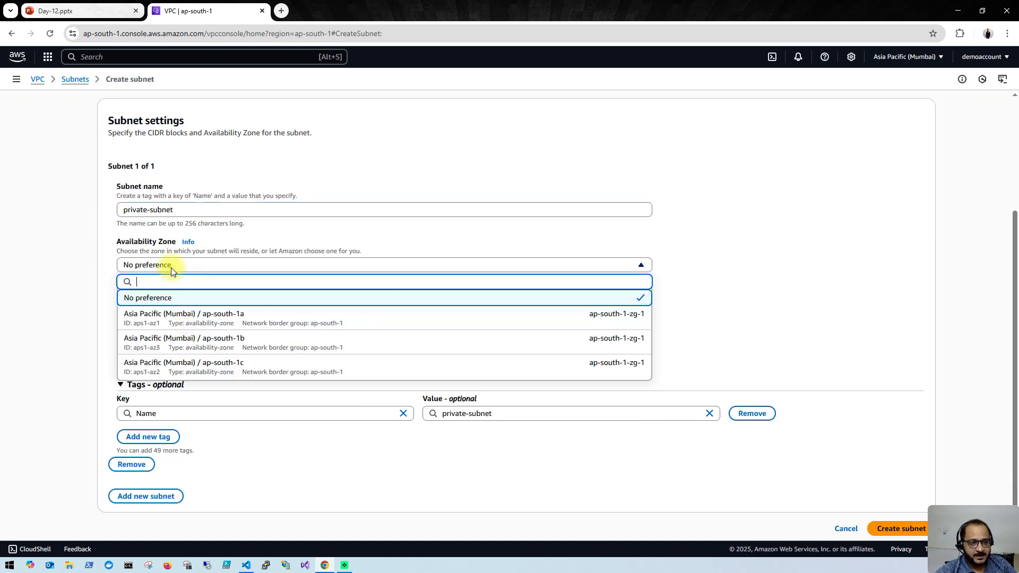
{"action": "left_click", "coordinate": [225, 318]}
{"action": "left_click", "coordinate": [212, 265]}
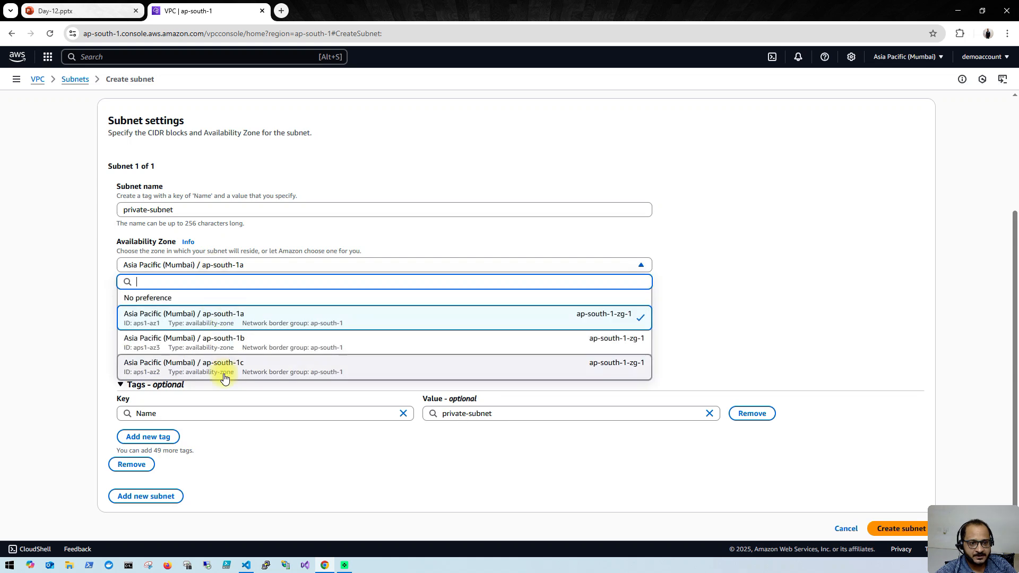
{"action": "left_click", "coordinate": [218, 350]}
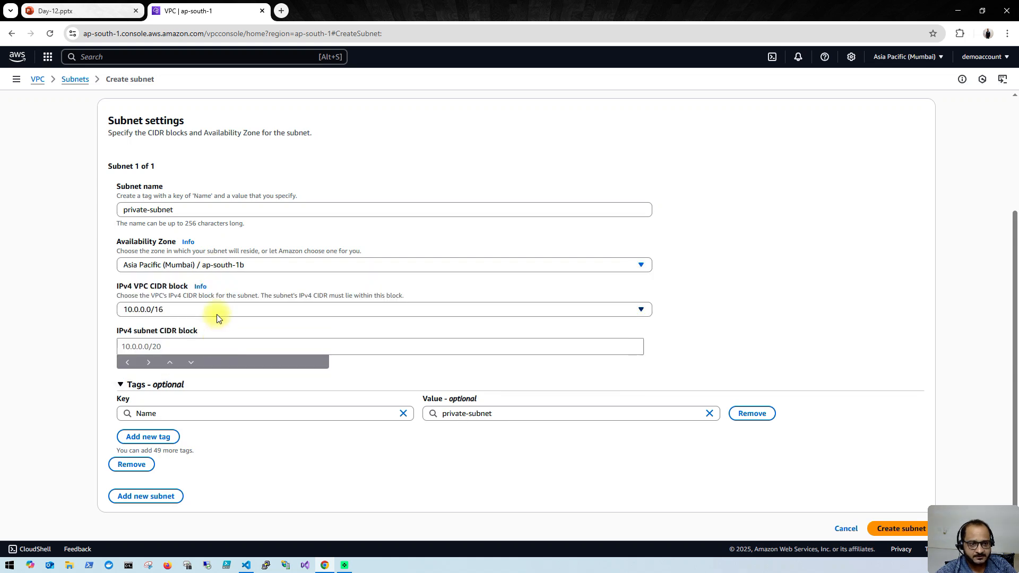
{"action": "left_click", "coordinate": [229, 272]}
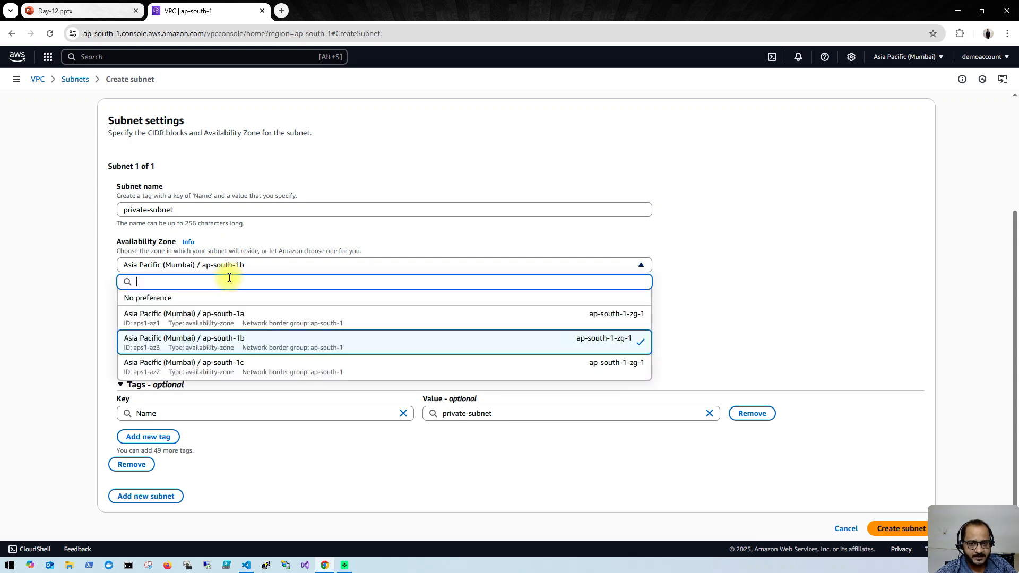
{"action": "left_click", "coordinate": [228, 320]}
- Set the private subnet's IPv4 CIDR block to 10.0.2.0/24 and create the subnet
{"action": "left_click", "coordinate": [194, 345]}
{"action": "type", "text": "19"}
{"action": "key", "text": "BackSpace"}
{"action": "type", "text": "0.0."}
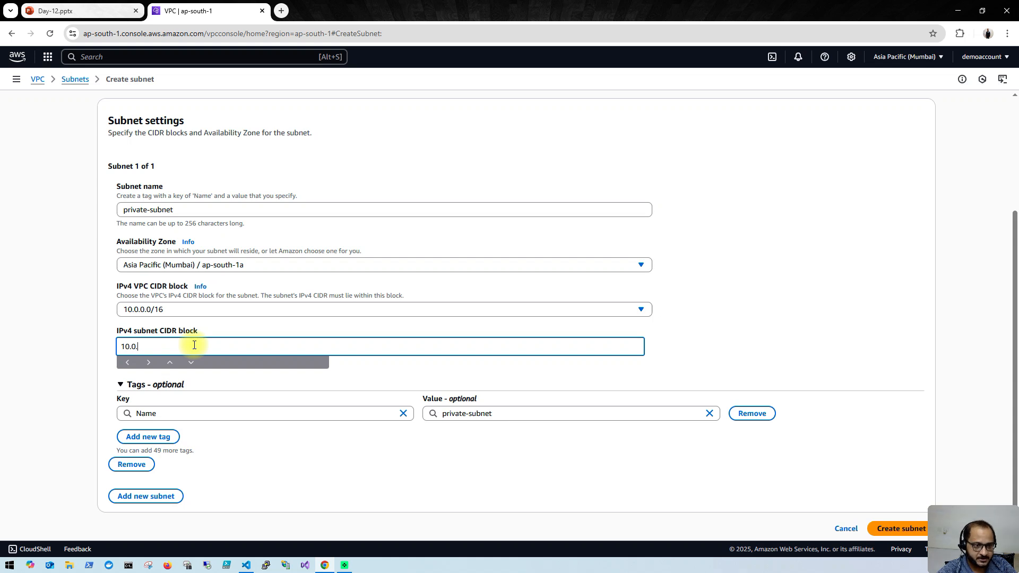
{"action": "type", "text": "2.0"}
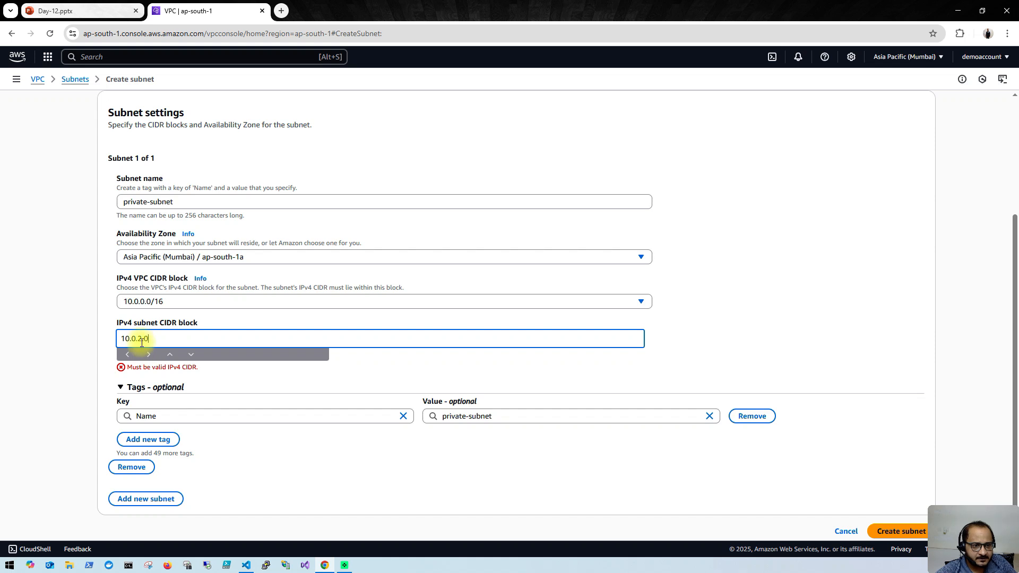
{"action": "type", "text": "/7"}
{"action": "key", "text": "BackSpace"}
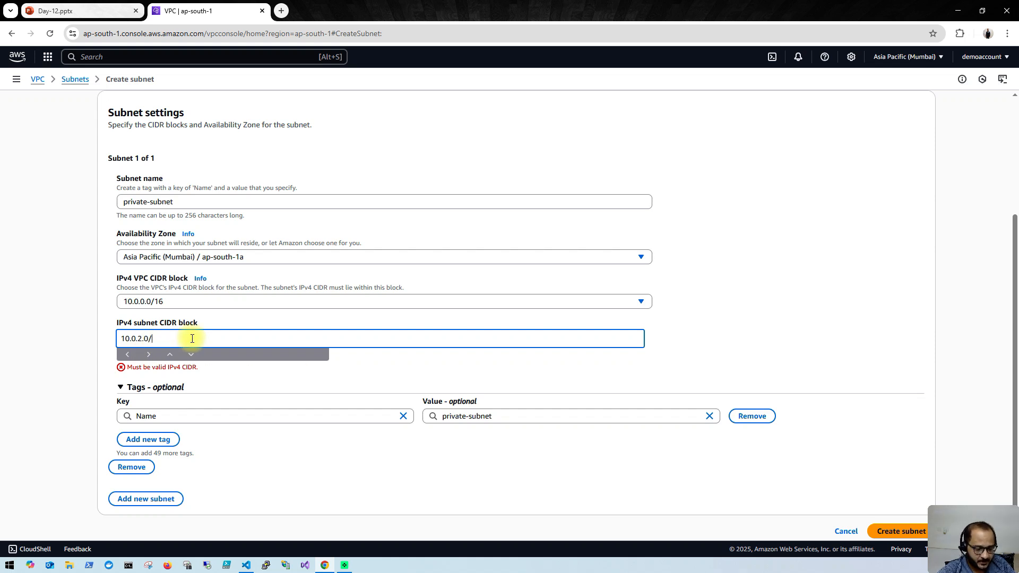
{"action": "type", "text": "24"}
{"action": "left_click", "coordinate": [895, 520]}
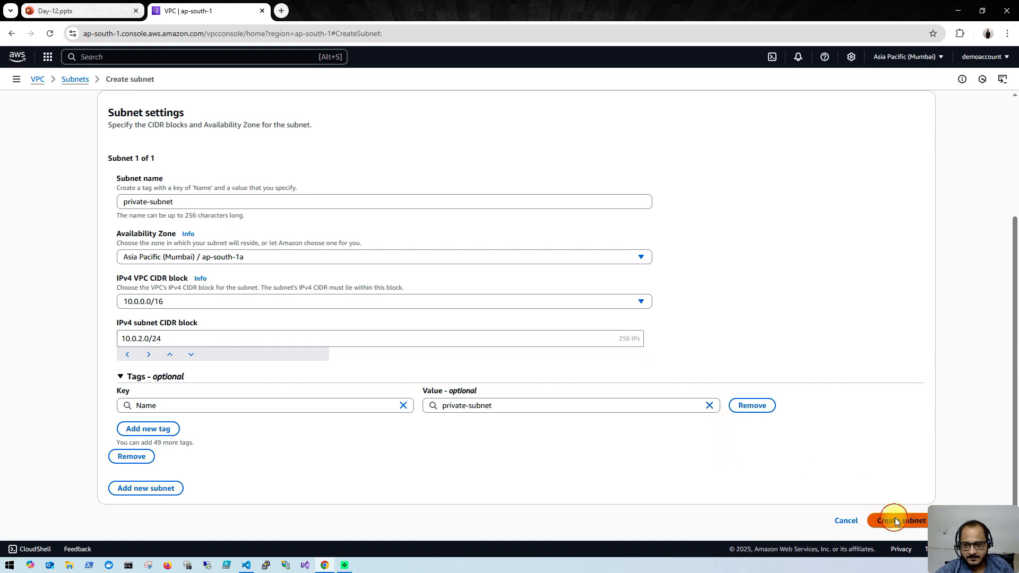
- Compare the created subnets with the presentation's network diagram and return to the subnet list in the AWS console
{"action": "left_click", "coordinate": [103, 11]}
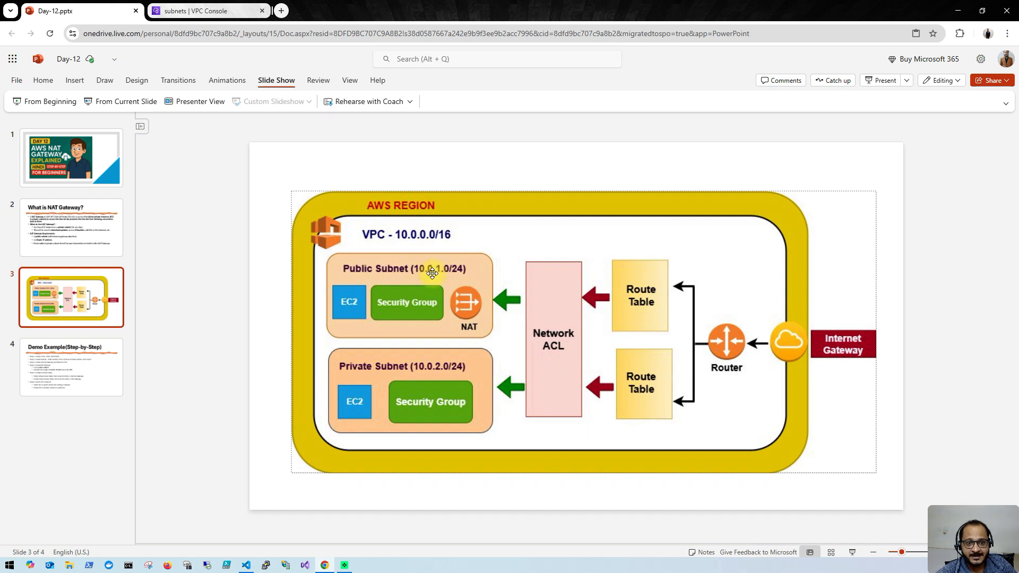
{"action": "left_click", "coordinate": [211, 10]}
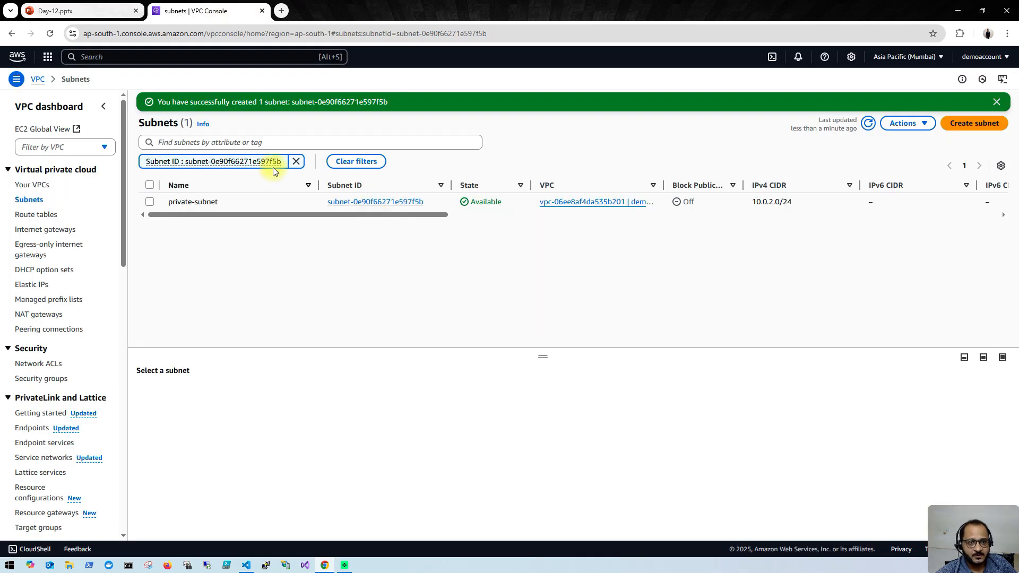
- List all subnets without the subnet ID filter, with a wider Block Public Access column, and compare them with the presentation's network diagram
{"action": "left_click", "coordinate": [296, 161]}
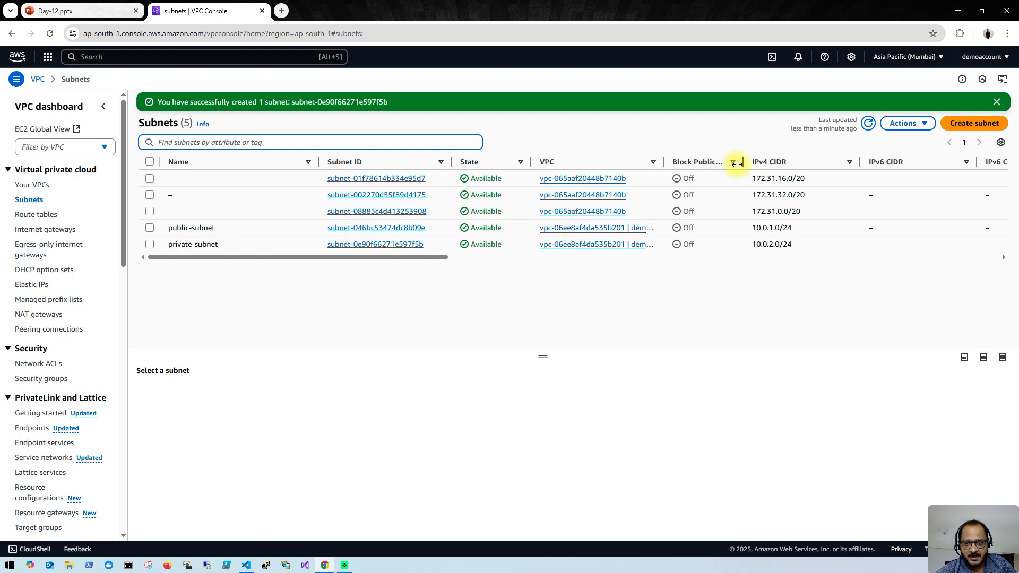
{"action": "left_click_drag", "start_coordinate": [743, 162], "coordinate": [812, 168]}
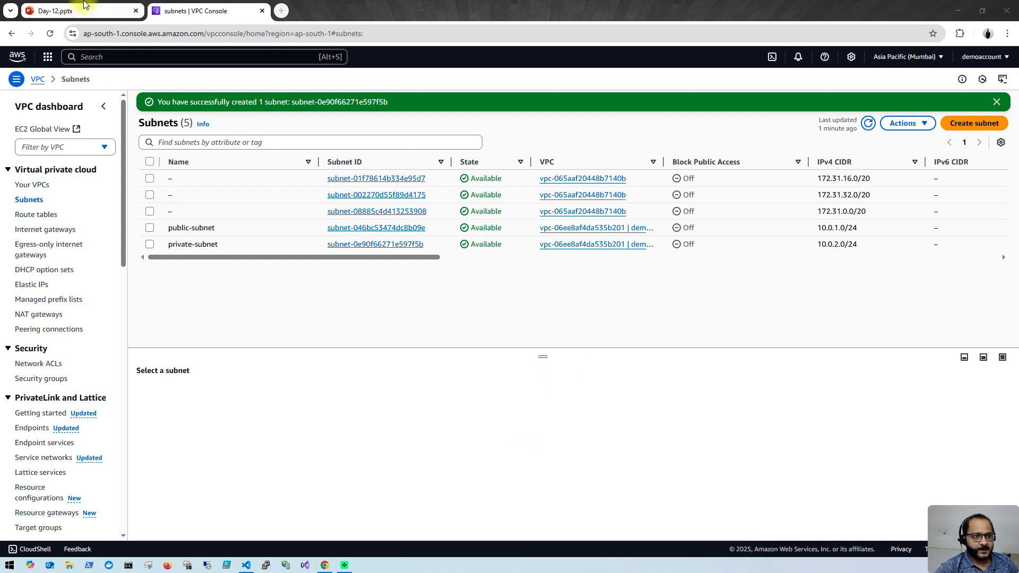
{"action": "left_click", "coordinate": [73, 10]}
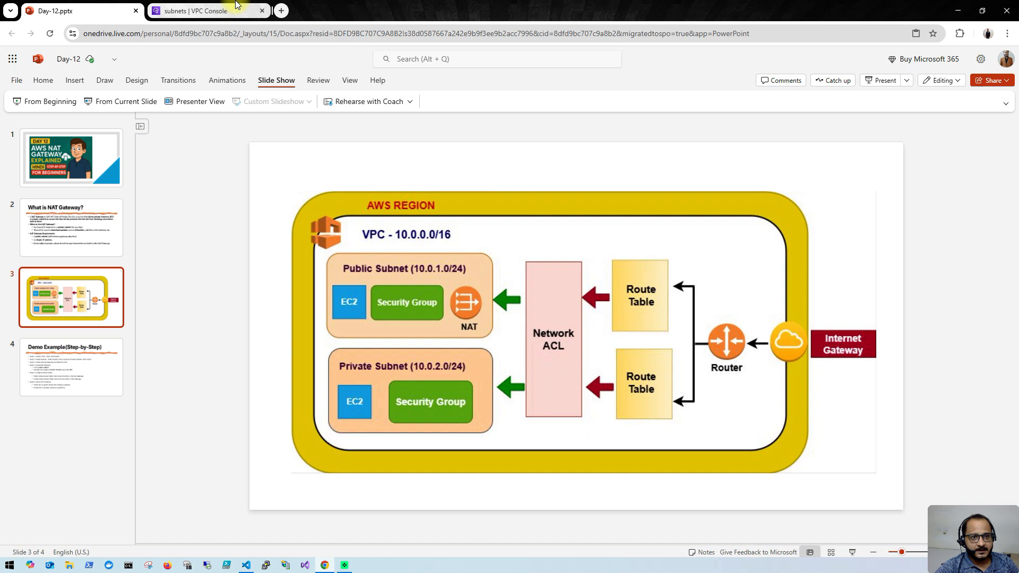
{"action": "left_click", "coordinate": [200, 10]}
{"action": "left_click", "coordinate": [430, 313]}
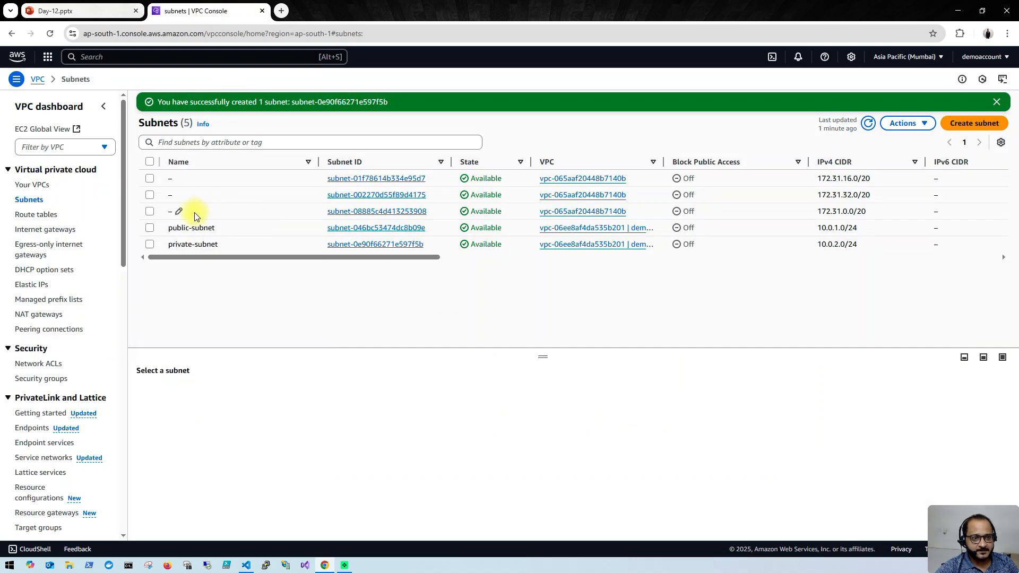
- Enable auto-assign public IPv4 address for public-subnet, save the setting and return to the subnet list
{"action": "left_click", "coordinate": [393, 228]}
{"action": "left_click", "coordinate": [975, 102]}
{"action": "left_click", "coordinate": [911, 138]}
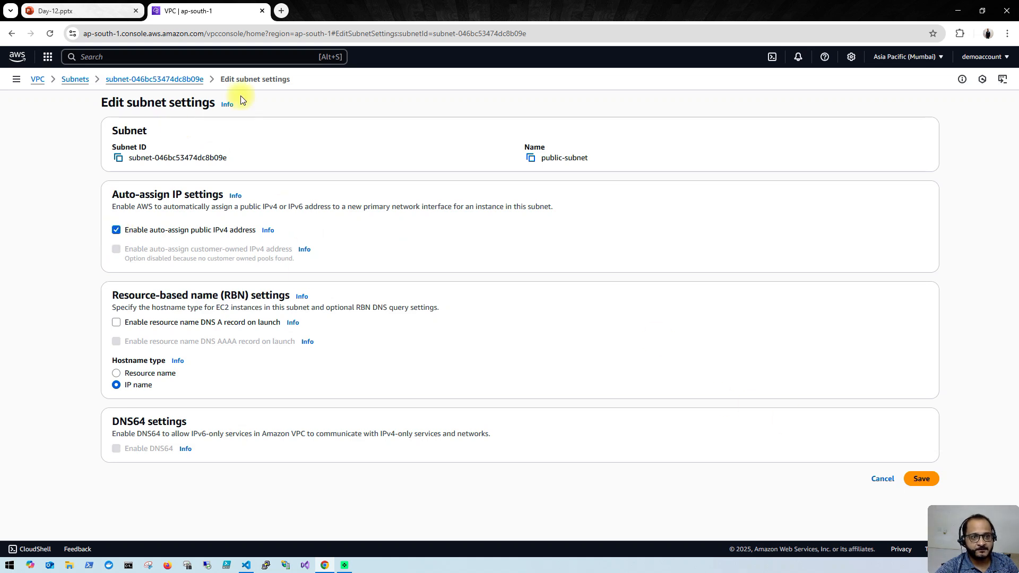
{"action": "left_click", "coordinate": [920, 478]}
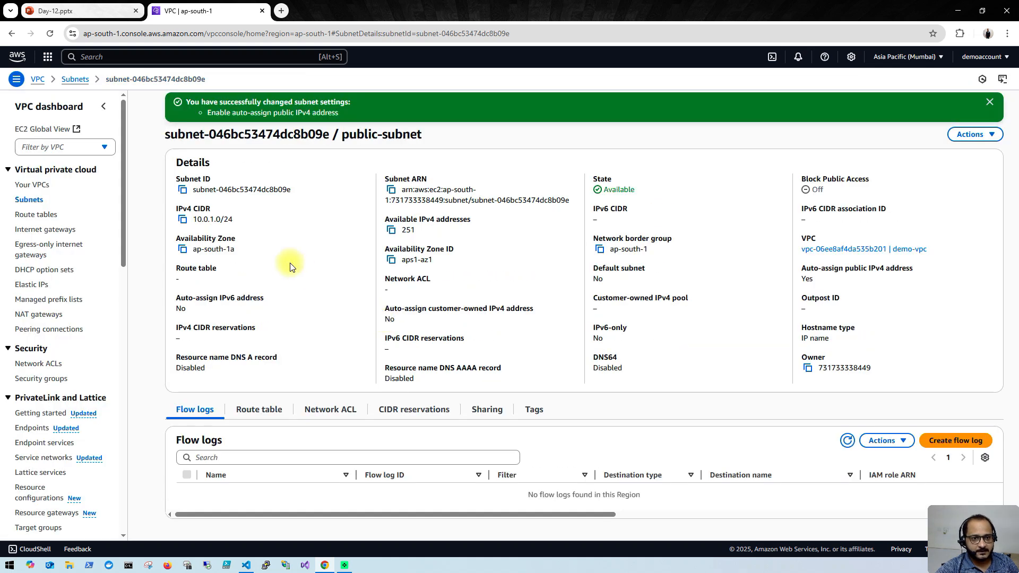
{"action": "left_click", "coordinate": [29, 201]}
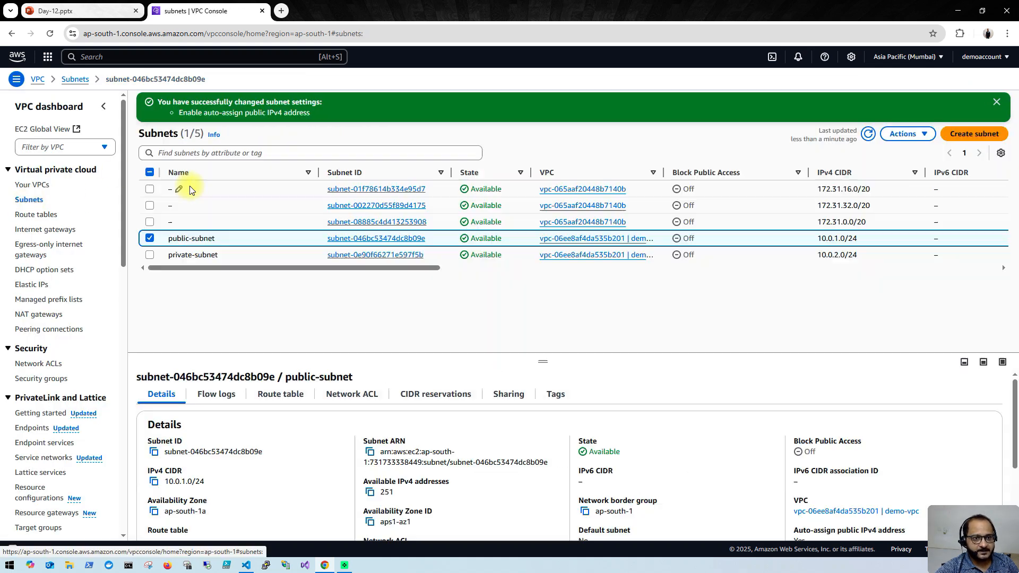
- Check the presentation's network diagram and create an internet gateway named my-igw in the VPC console
{"action": "left_click", "coordinate": [90, 11]}
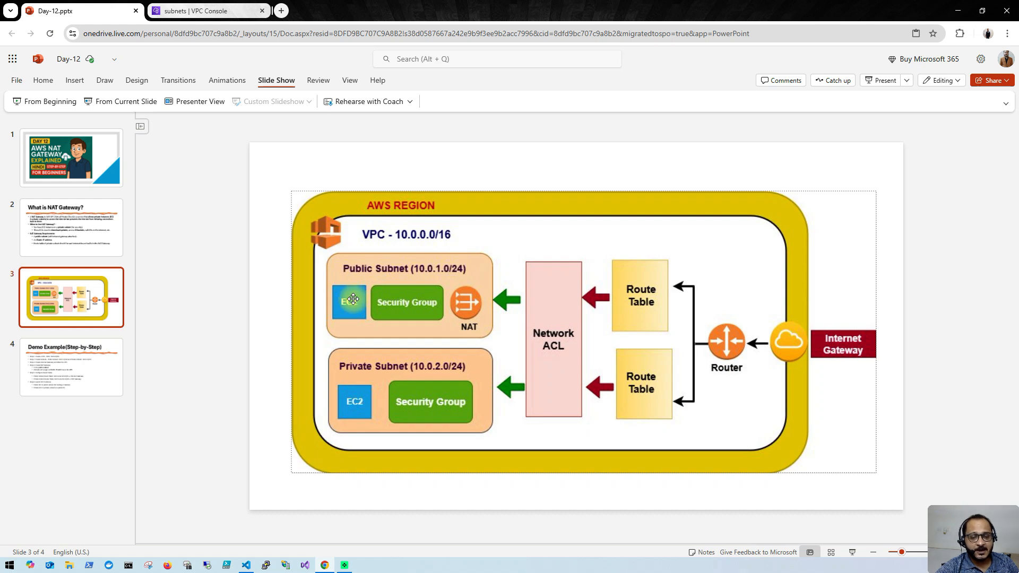
{"action": "left_click", "coordinate": [216, 10]}
{"action": "left_click", "coordinate": [46, 230]}
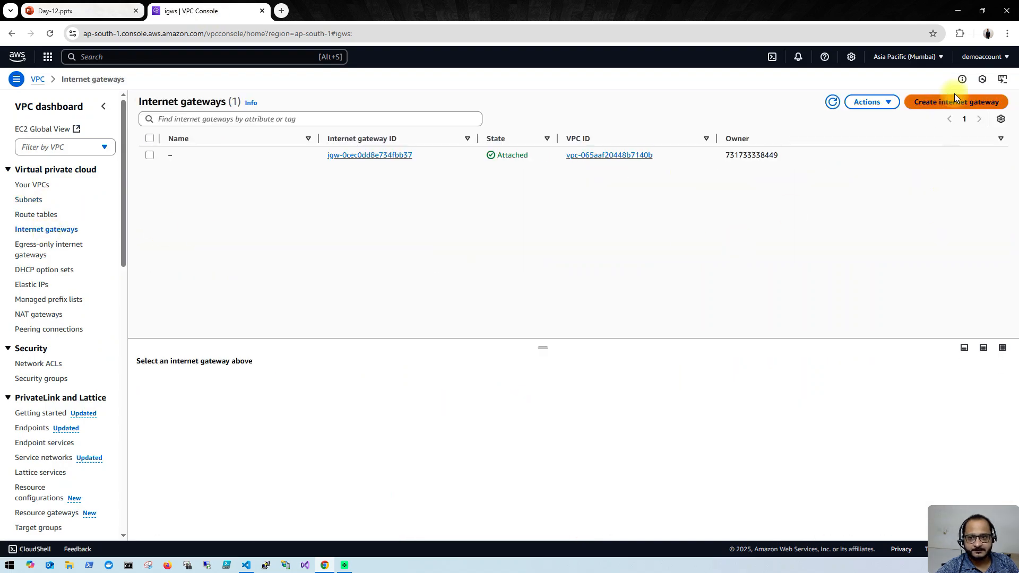
{"action": "left_click", "coordinate": [880, 103]}
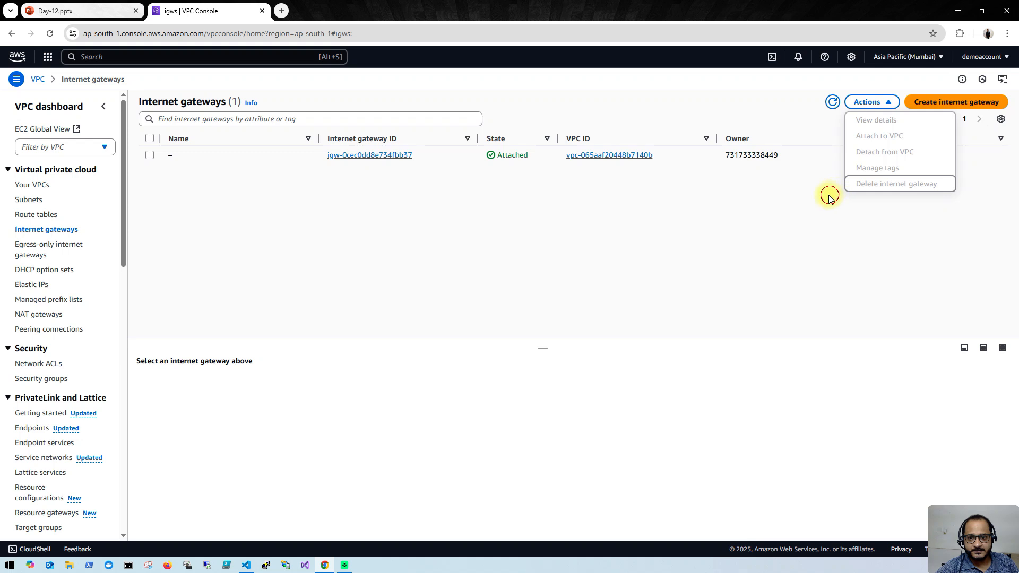
{"action": "left_click", "coordinate": [951, 103]}
{"action": "left_click", "coordinate": [282, 184]}
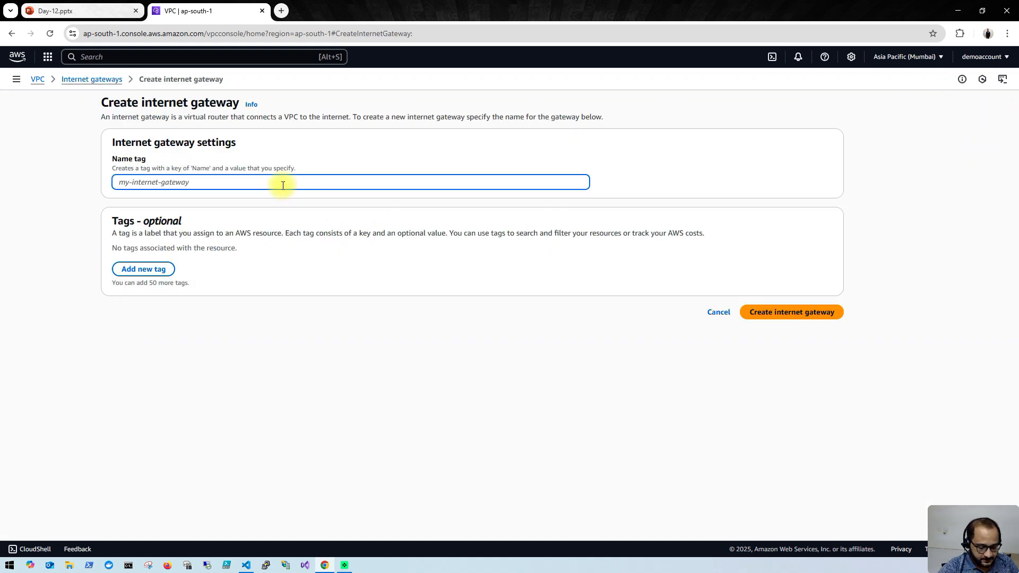
{"action": "type", "text": "my-igw"}
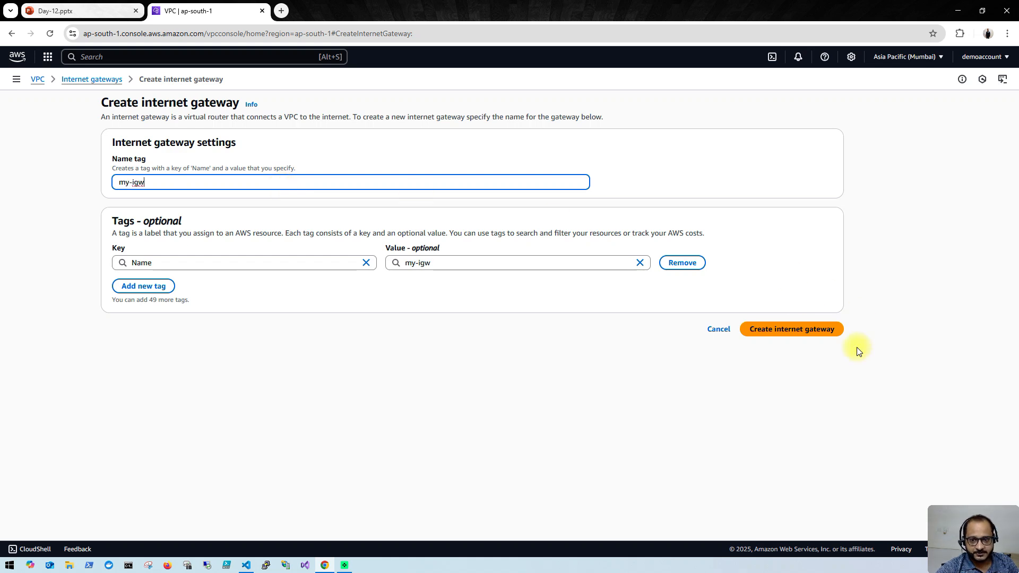
{"action": "left_click", "coordinate": [794, 329]}
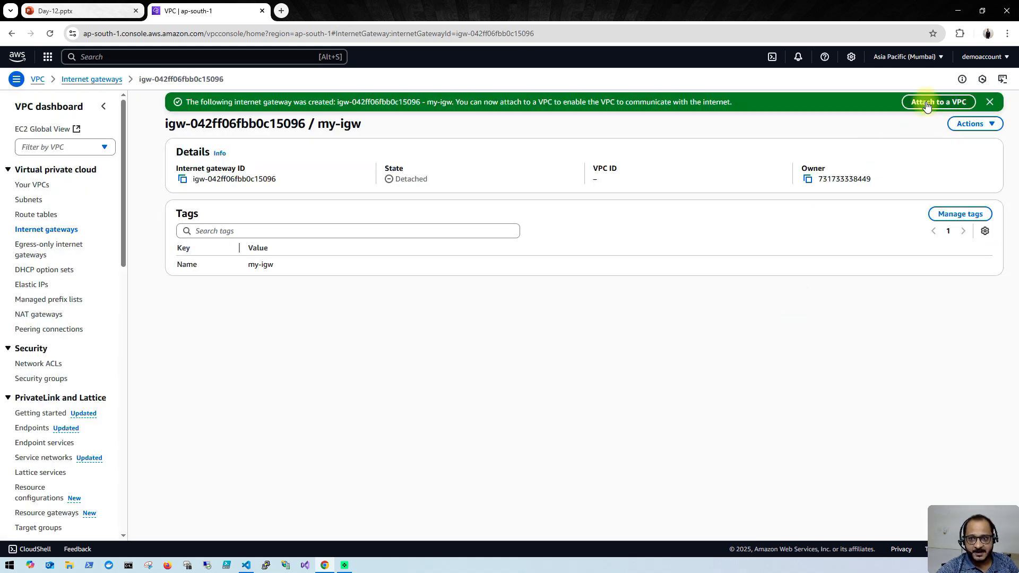
- Attach the my-igw internet gateway to demo-vpc
{"action": "left_click", "coordinate": [927, 104]}
{"action": "left_click", "coordinate": [372, 202]}
{"action": "left_click", "coordinate": [344, 222]}
{"action": "left_click", "coordinate": [785, 258]}
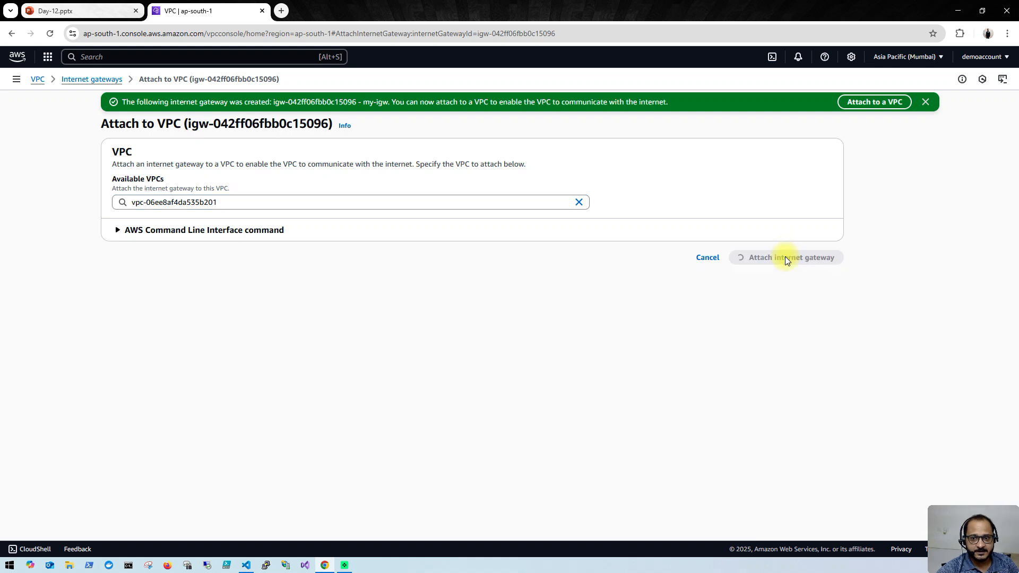
- Review the internet gateway and NAT placement in the presentation's network diagram and return to the AWS console
{"action": "left_click", "coordinate": [80, 11]}
{"action": "left_click", "coordinate": [548, 438]}
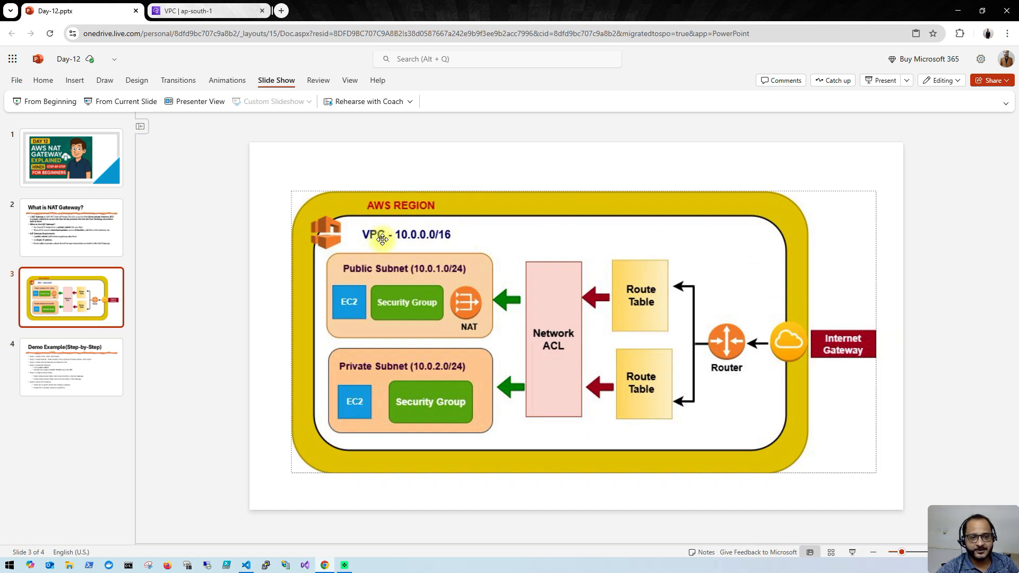
{"action": "left_click", "coordinate": [234, 12]}
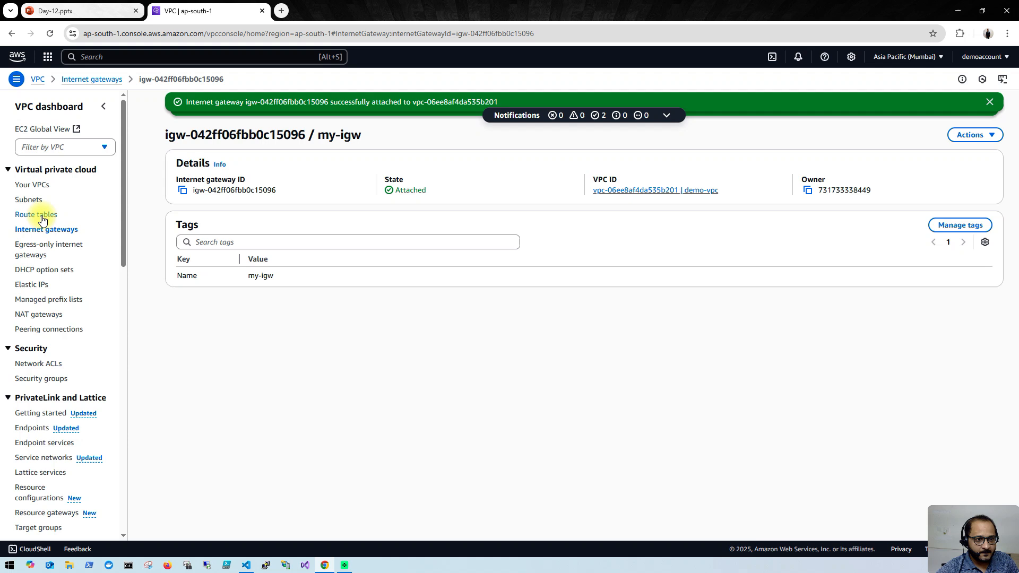
{"action": "left_click", "coordinate": [66, 10]}
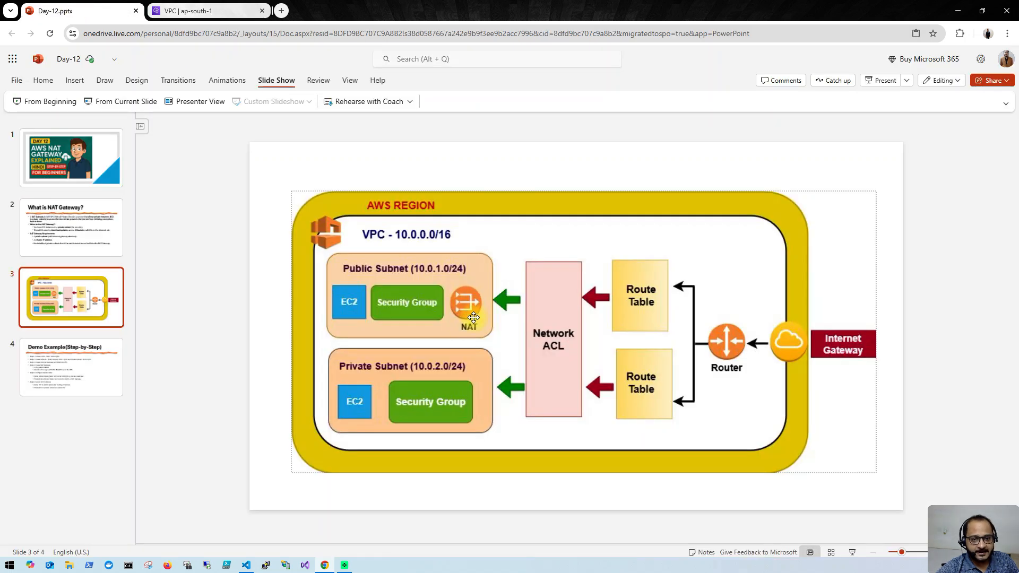
{"action": "left_click", "coordinate": [197, 13]}
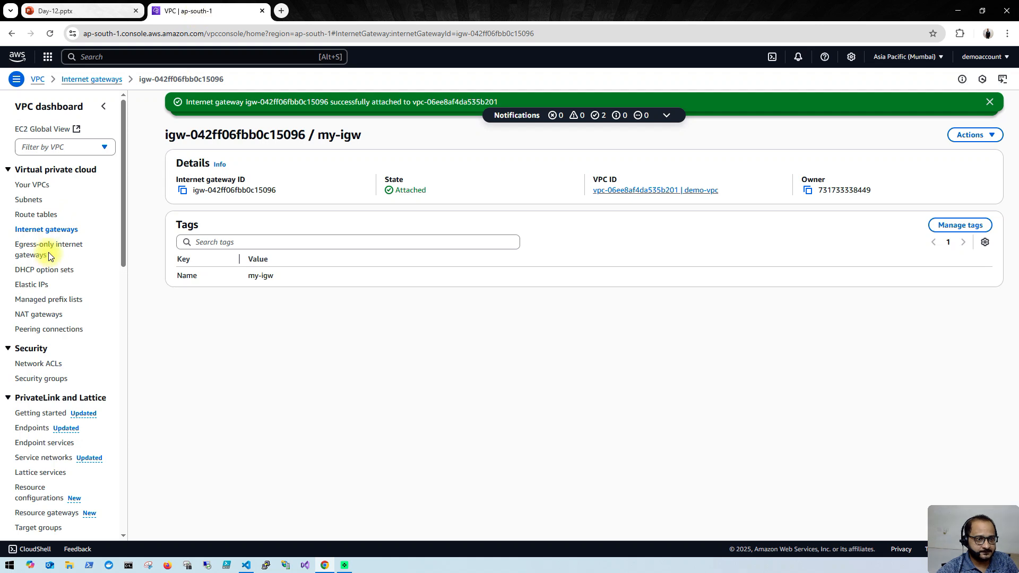
- Start a new NAT gateway and name it my-nat-gateway
{"action": "left_click", "coordinate": [45, 318]}
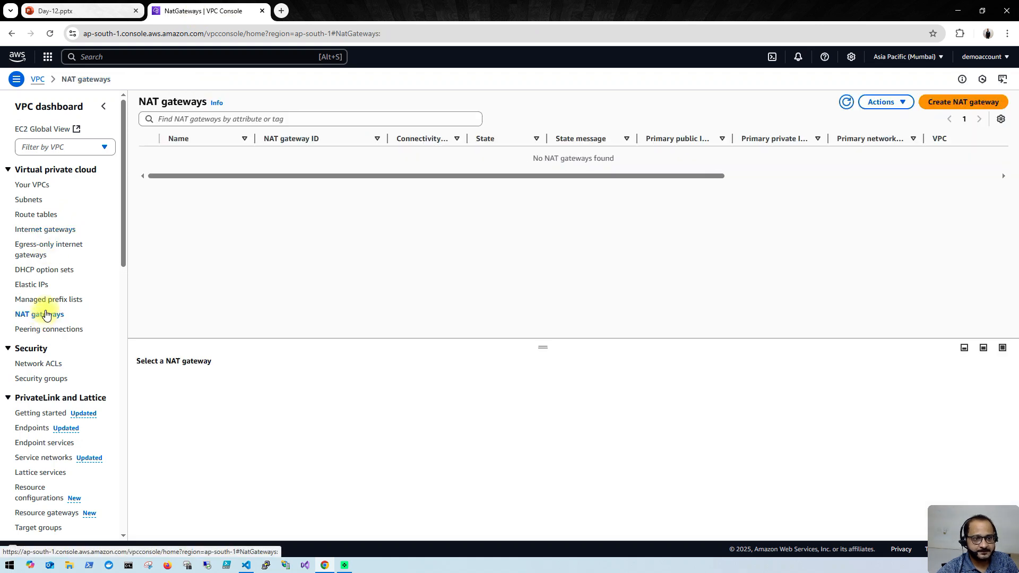
{"action": "left_click", "coordinate": [881, 101]}
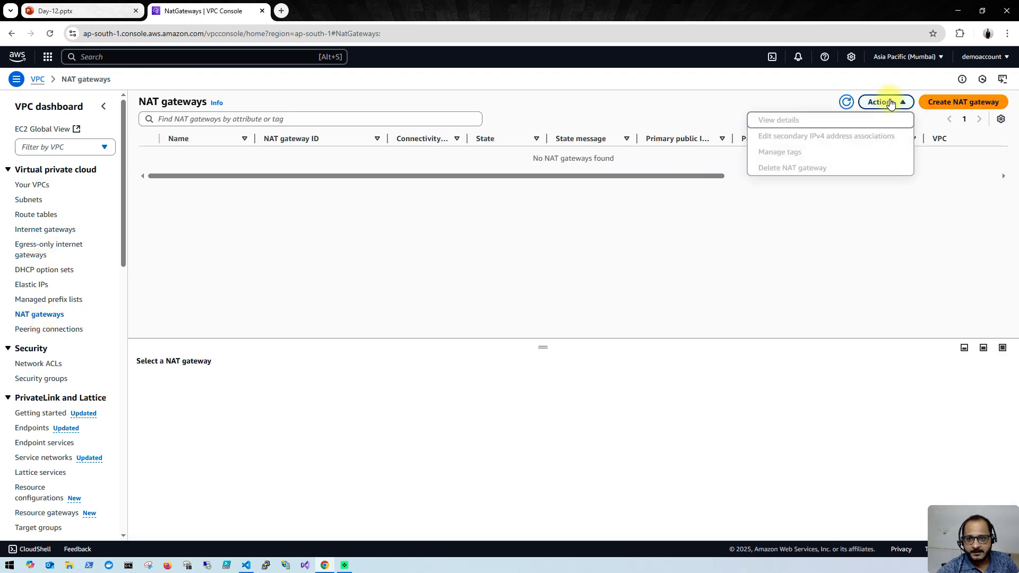
{"action": "left_click", "coordinate": [962, 101]}
{"action": "left_click", "coordinate": [234, 182]}
{"action": "type", "text": "my-nat-gateway"}
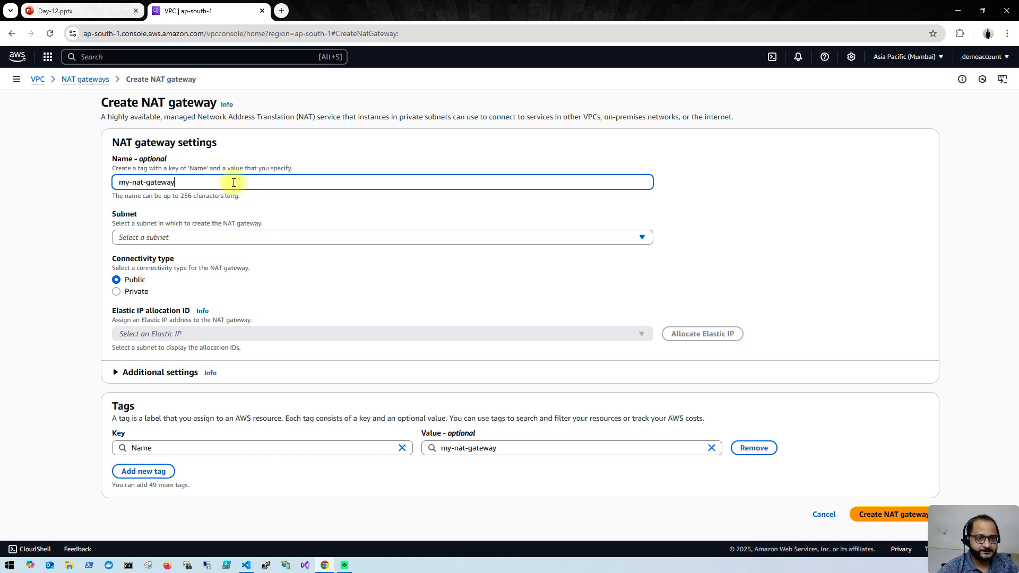
- Place the NAT gateway in public-subnet, allocate a new Elastic IP for it and create the gateway
{"action": "left_click", "coordinate": [249, 239]}
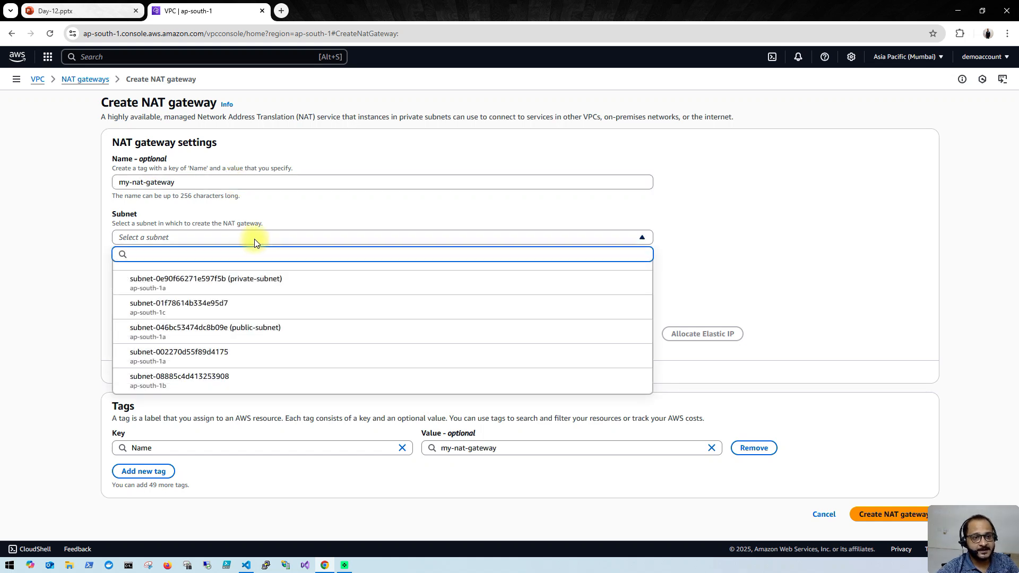
{"action": "left_click", "coordinate": [255, 330]}
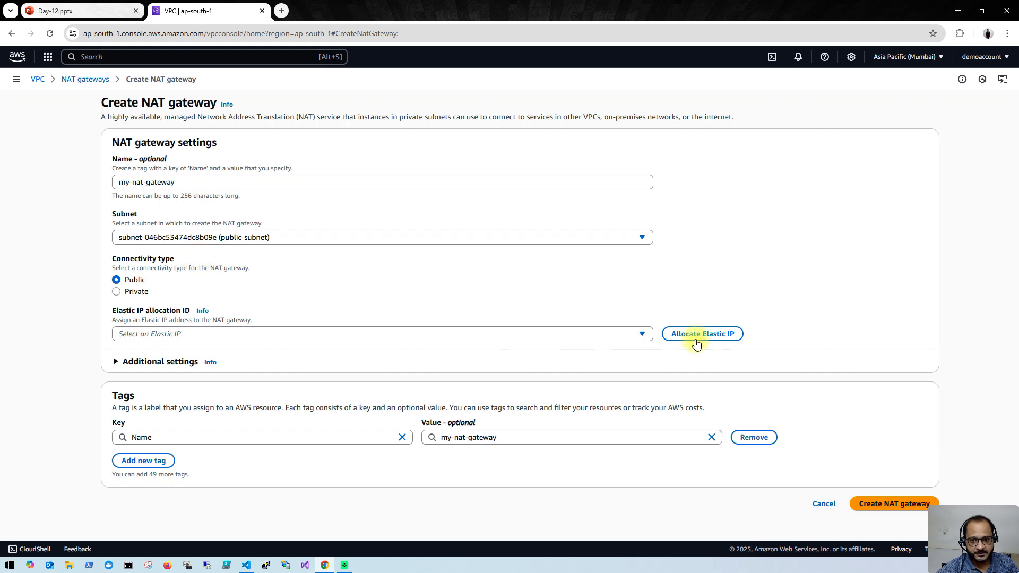
{"action": "left_click", "coordinate": [703, 334]}
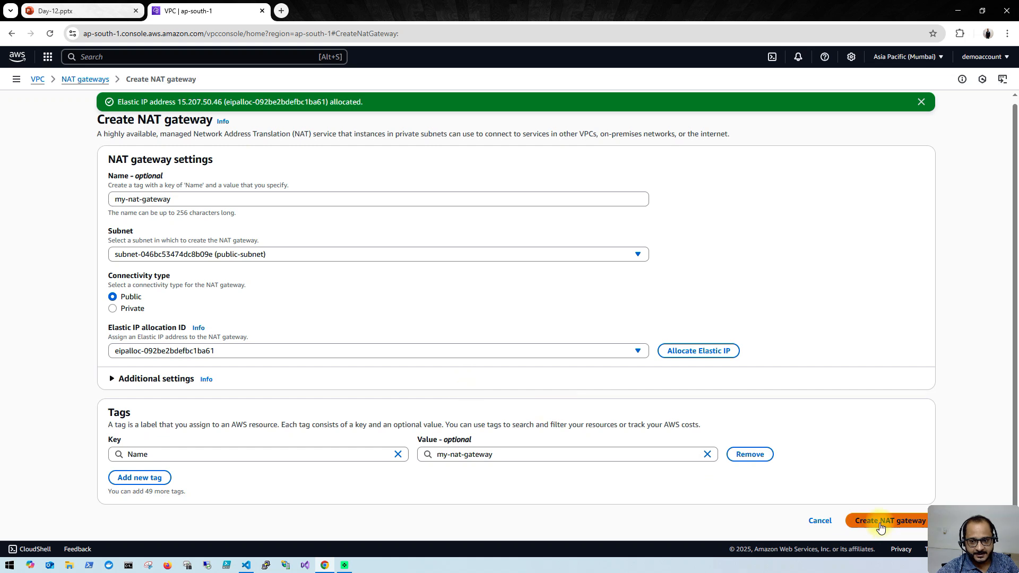
{"action": "left_click", "coordinate": [879, 523]}
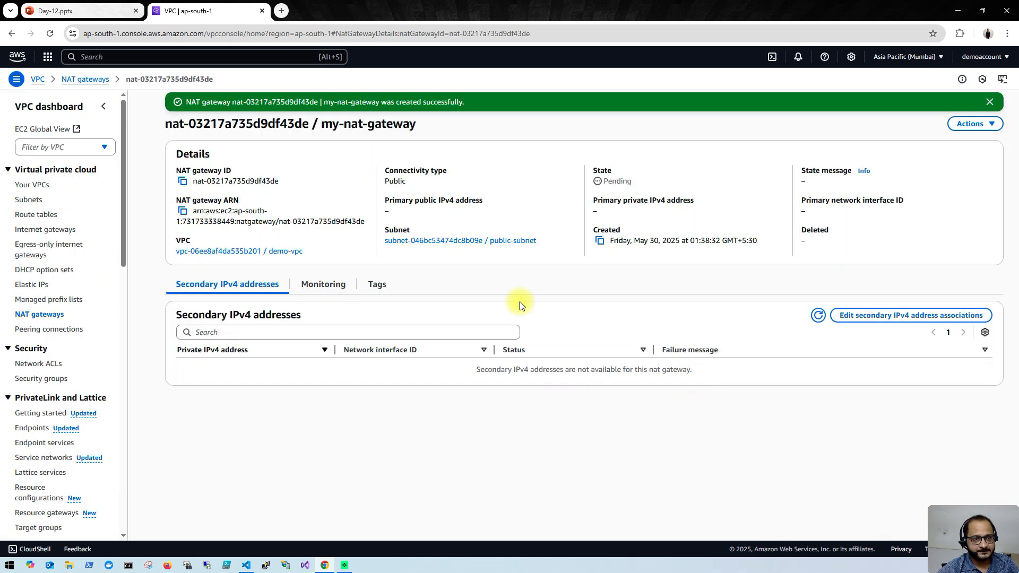
- Read the route table configuration steps on the presentation's Demo Example (Step-by-Step) slide and return to the AWS console
{"action": "left_click", "coordinate": [78, 10]}
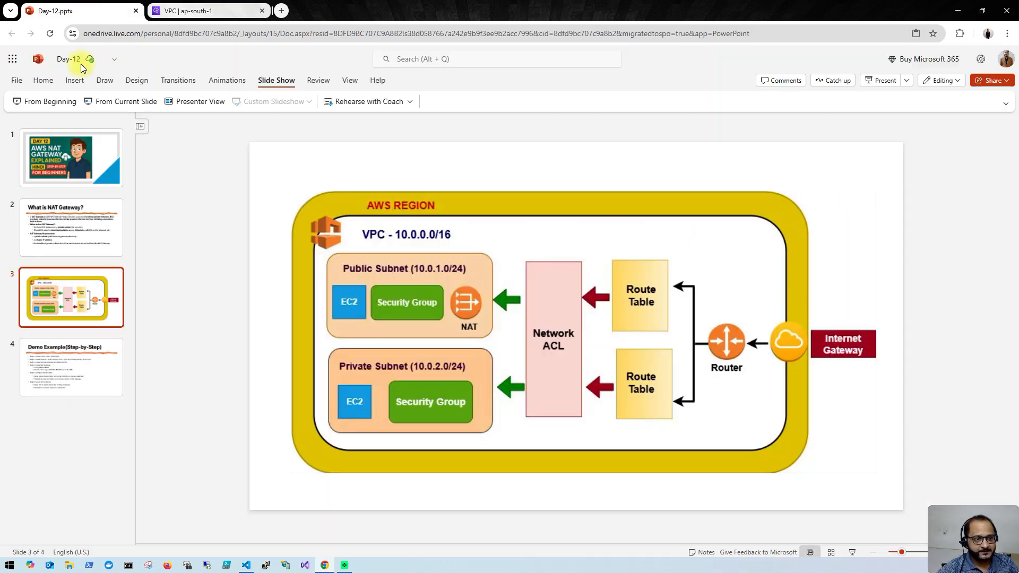
{"action": "left_click", "coordinate": [71, 373]}
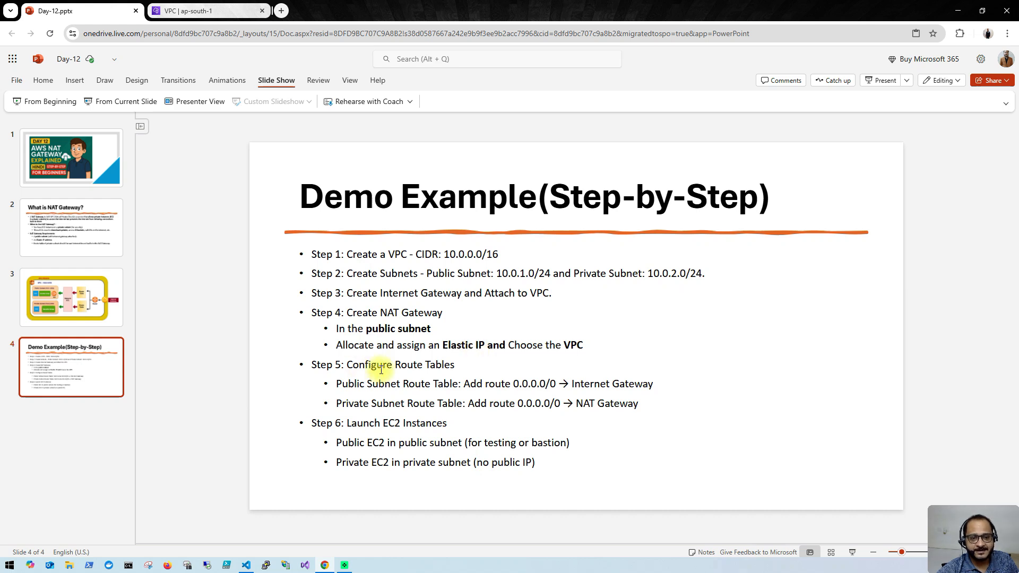
{"action": "left_click", "coordinate": [222, 10]}
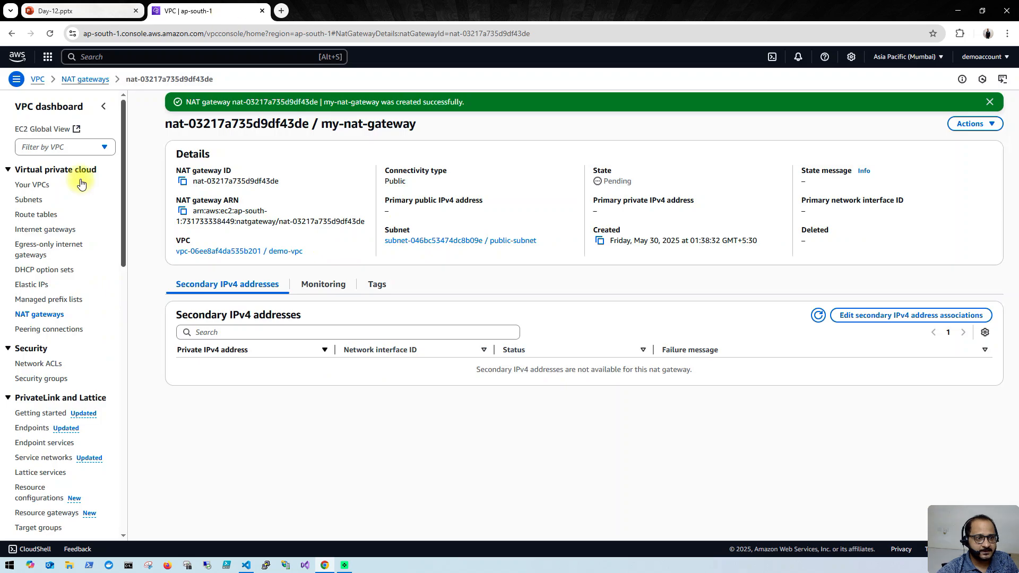
- Create a route table named public-route-table in demo-vpc and return to the route table list
{"action": "left_click", "coordinate": [40, 214]}
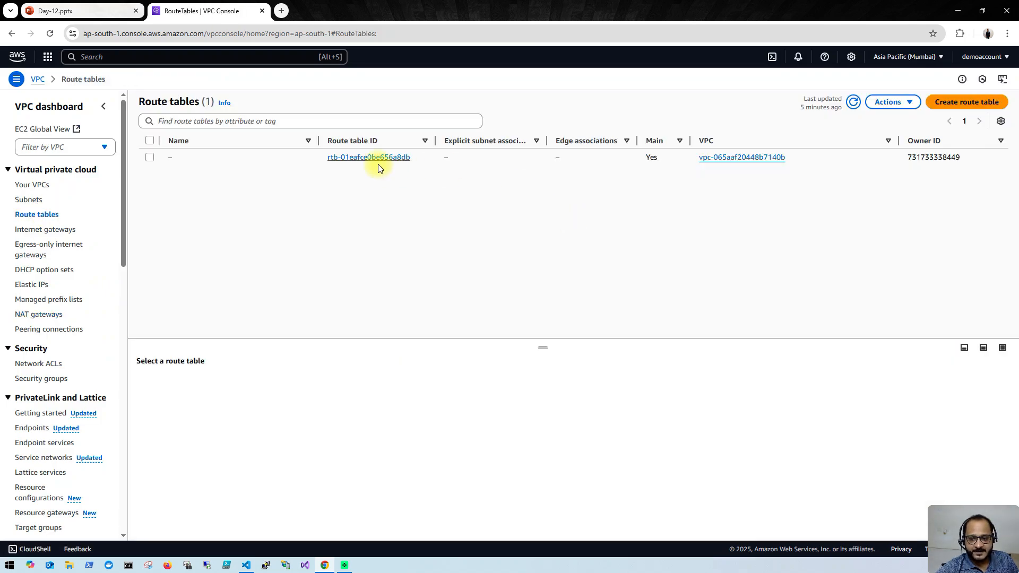
{"action": "left_click", "coordinate": [942, 109]}
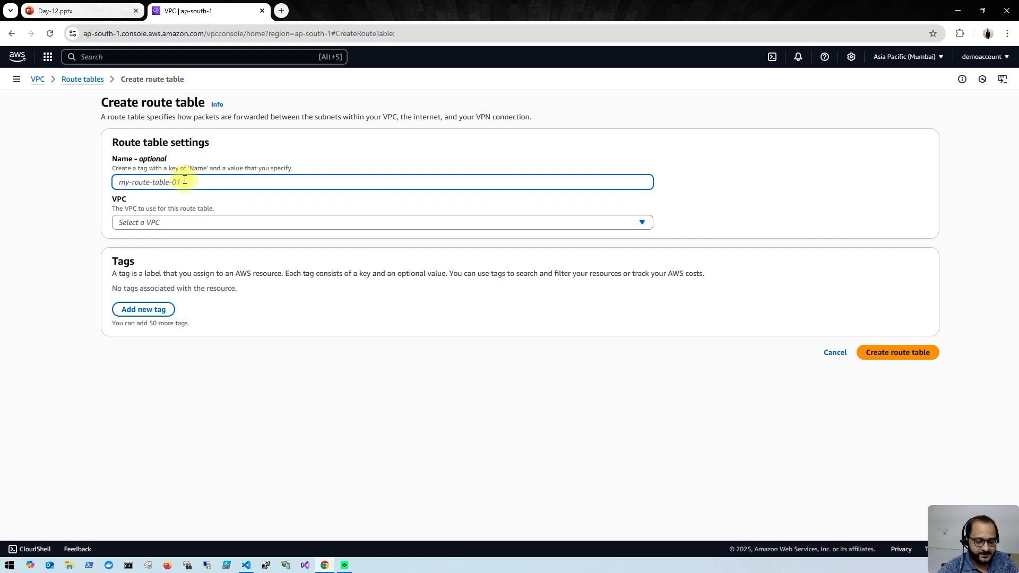
{"action": "type", "text": "public-route-table"}
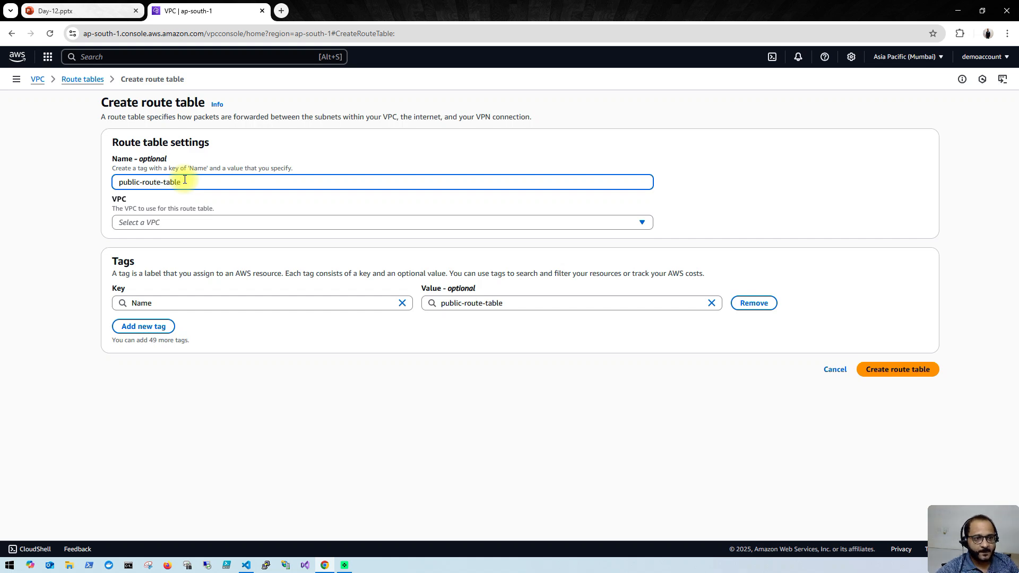
{"action": "left_click", "coordinate": [227, 221]}
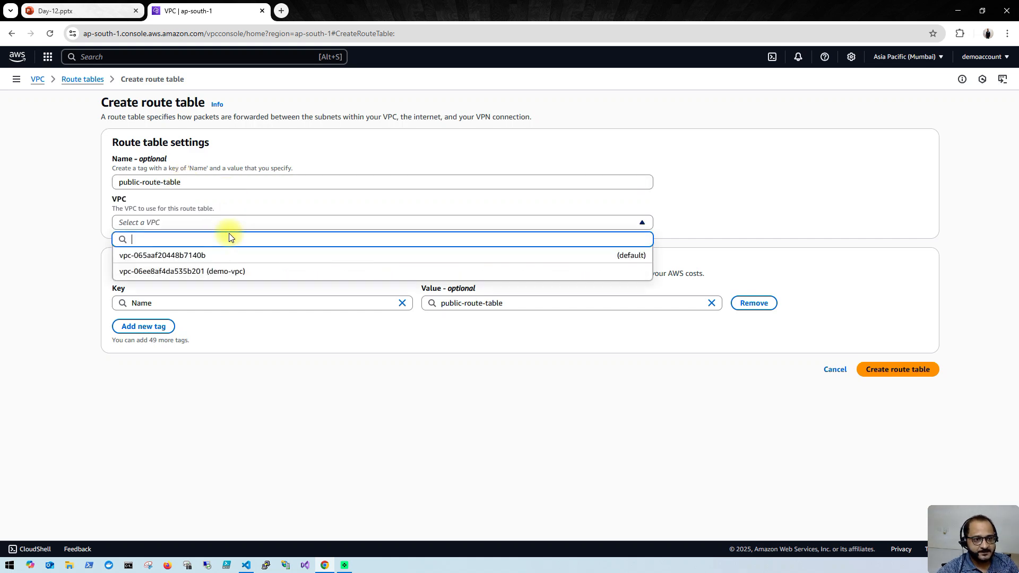
{"action": "left_click", "coordinate": [236, 272]}
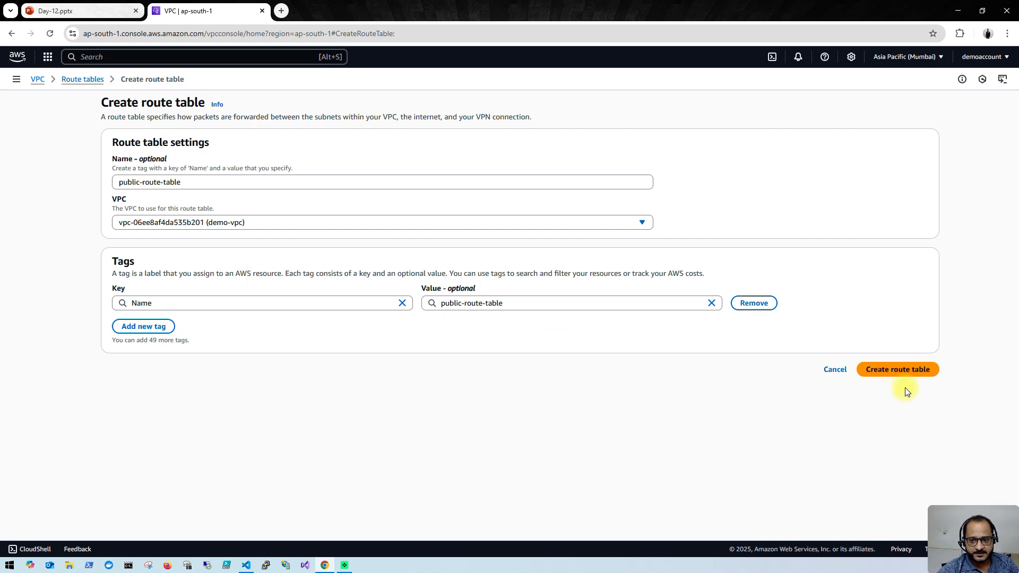
{"action": "left_click", "coordinate": [907, 370]}
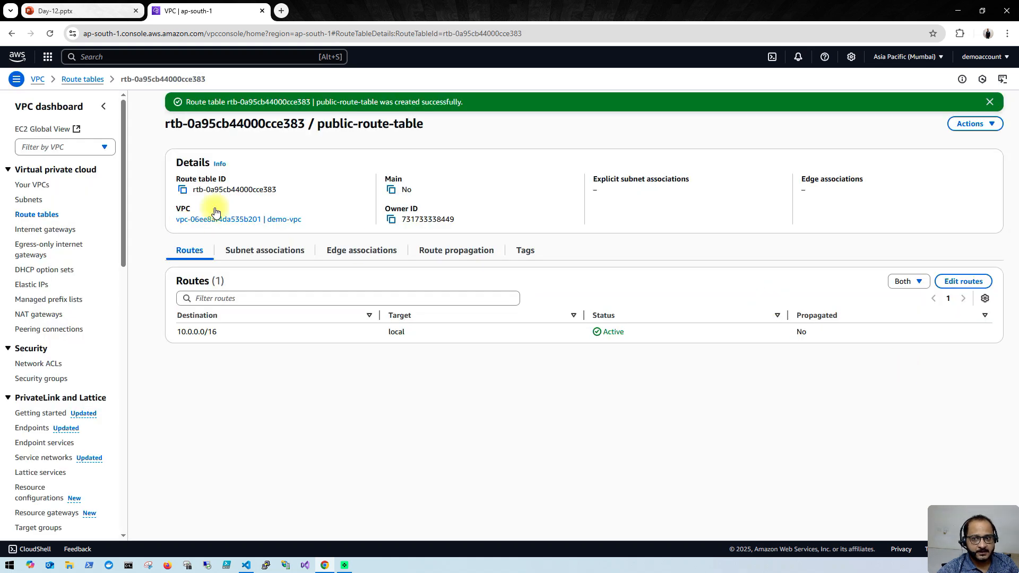
{"action": "left_click", "coordinate": [50, 214]}
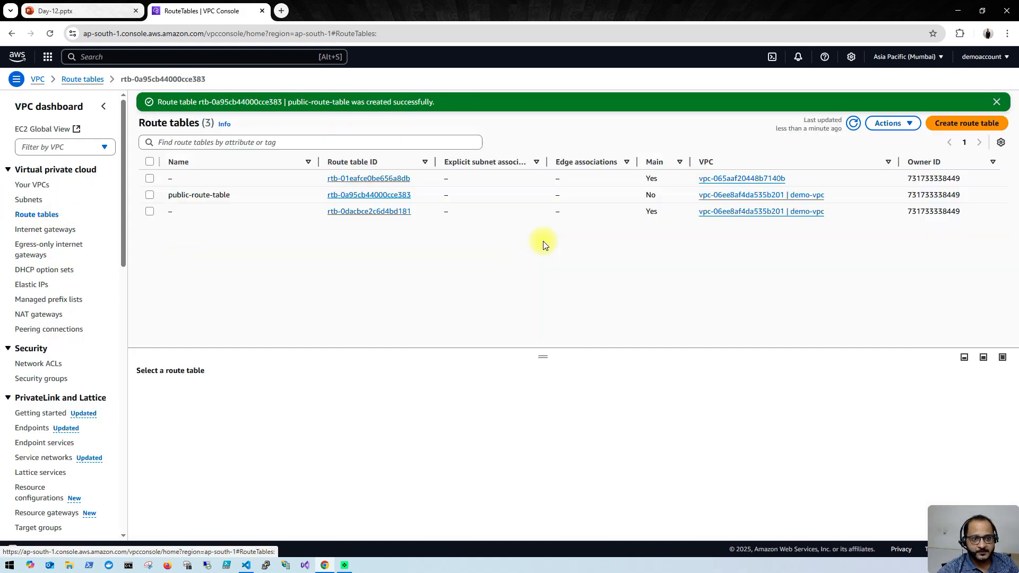
- Create a route table named private-route-table in demo-vpc
{"action": "left_click", "coordinate": [953, 127]}
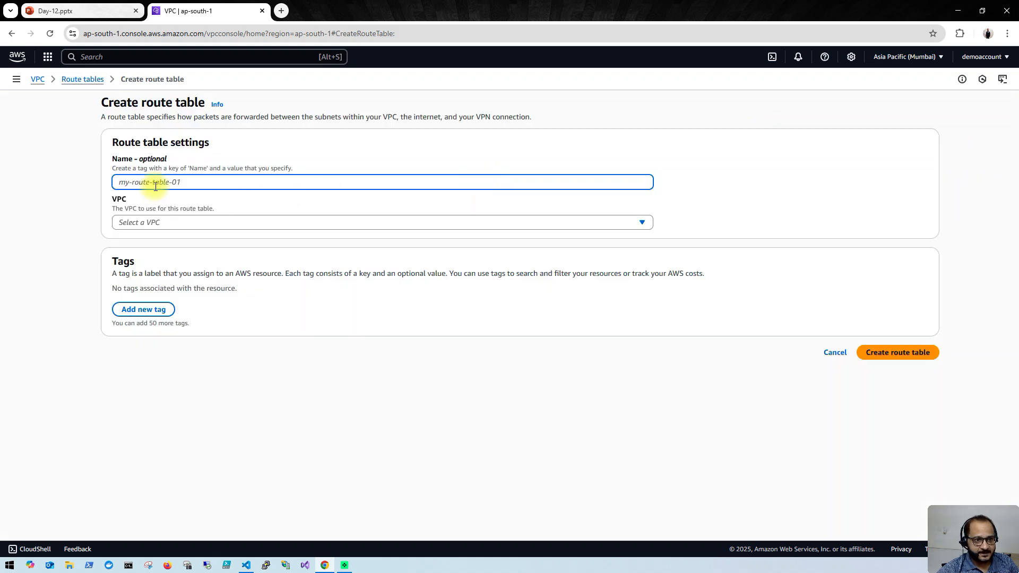
{"action": "type", "text": "private-route-table"}
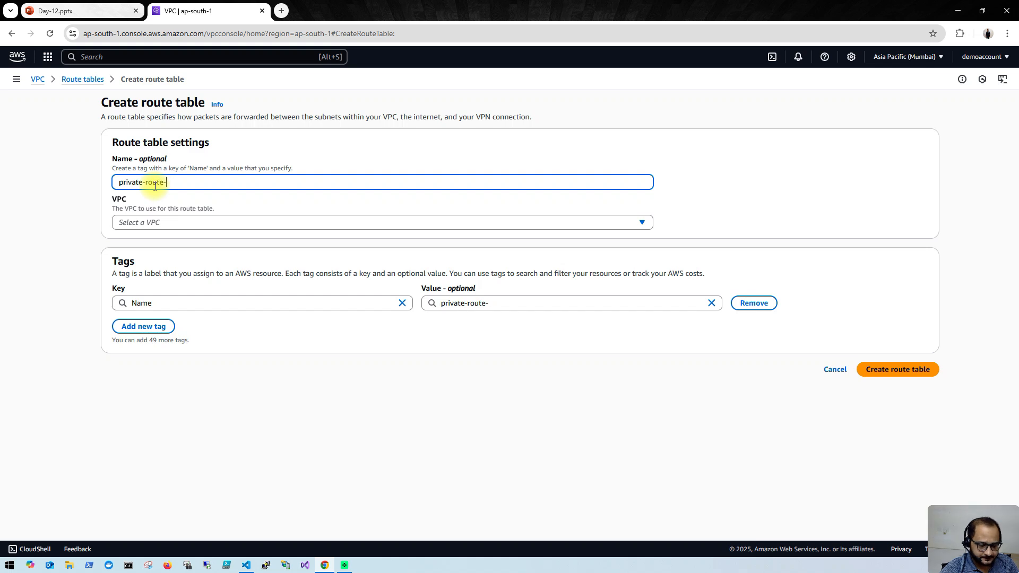
{"action": "left_click", "coordinate": [170, 221]}
{"action": "left_click", "coordinate": [182, 271]}
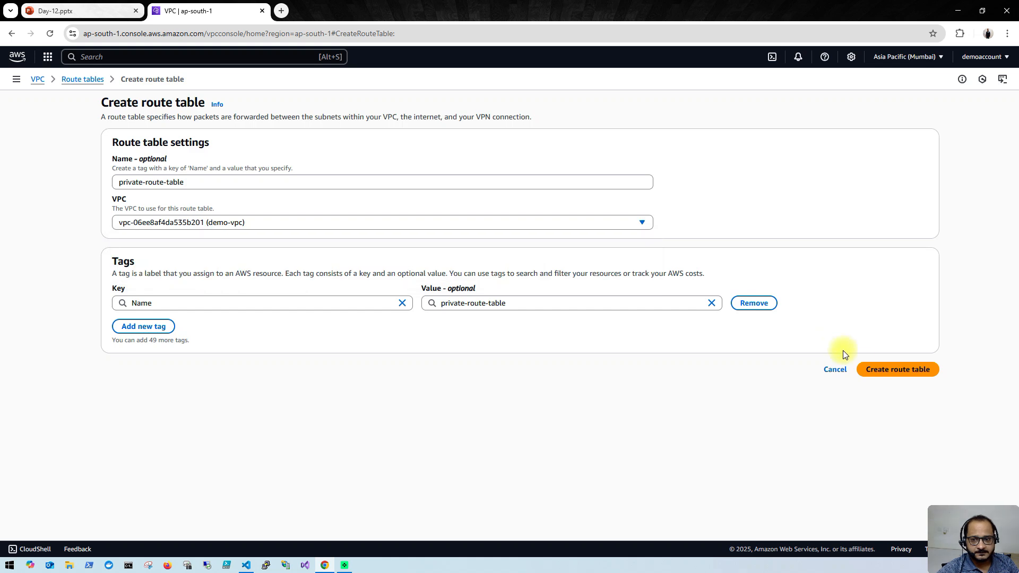
{"action": "left_click", "coordinate": [895, 371]}
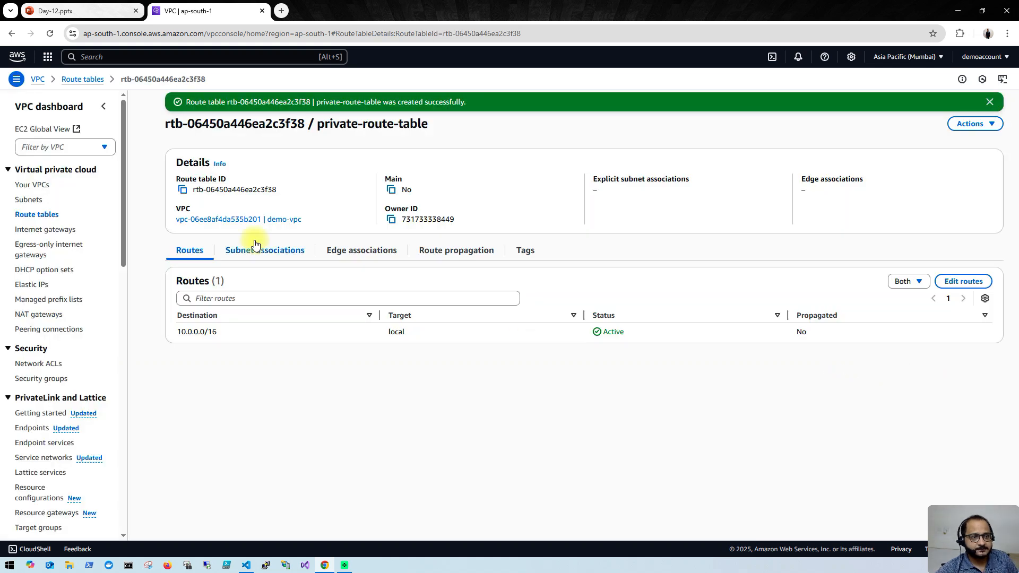
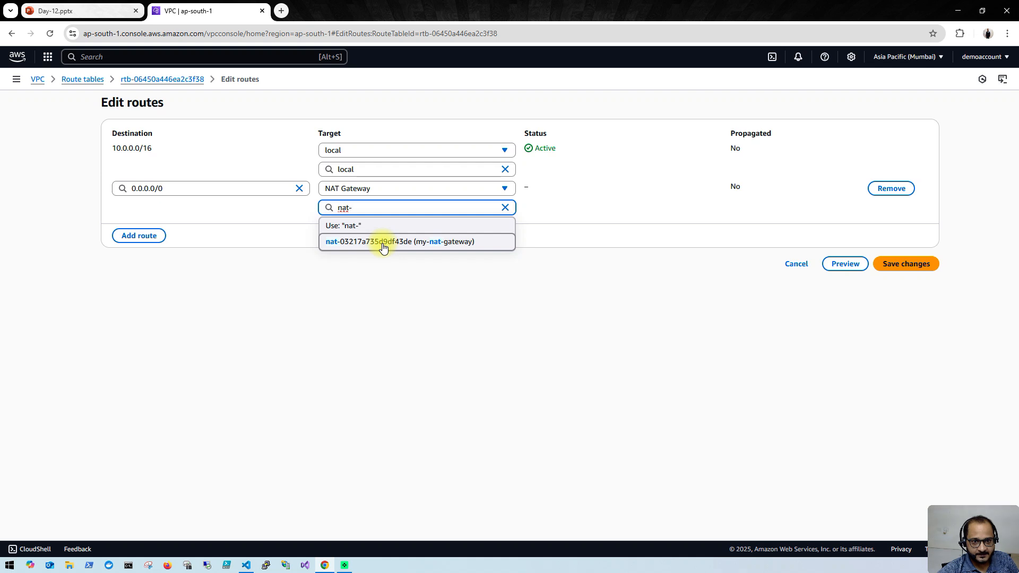
- Save the 0.0.0.0/0 route to my-nat-gateway in private-route-table, and consult the VPC diagram slide before returning to the console
{"action": "left_click", "coordinate": [917, 265]}
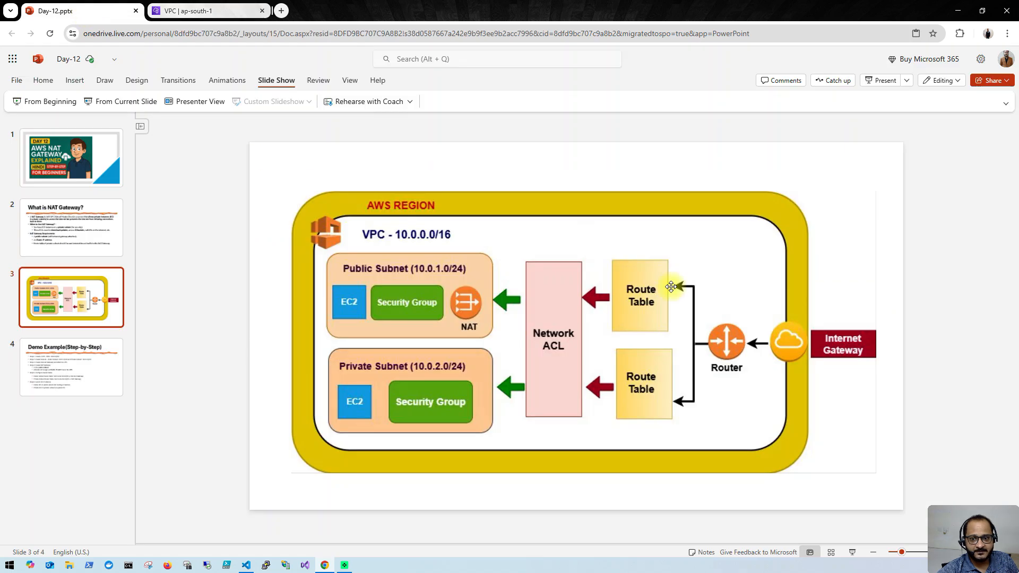
{"action": "left_click", "coordinate": [84, 12]}
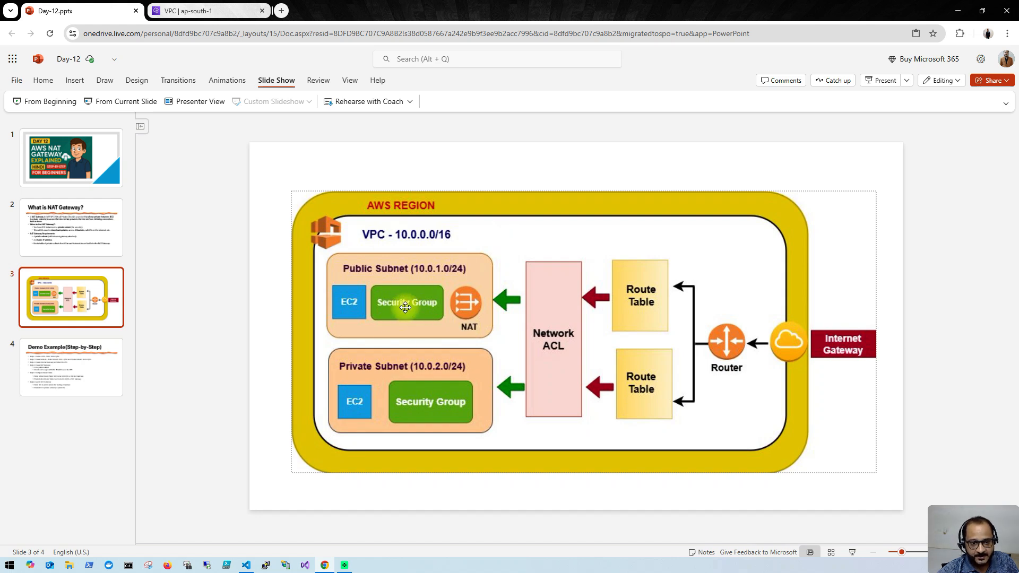
{"action": "left_click", "coordinate": [201, 11]}
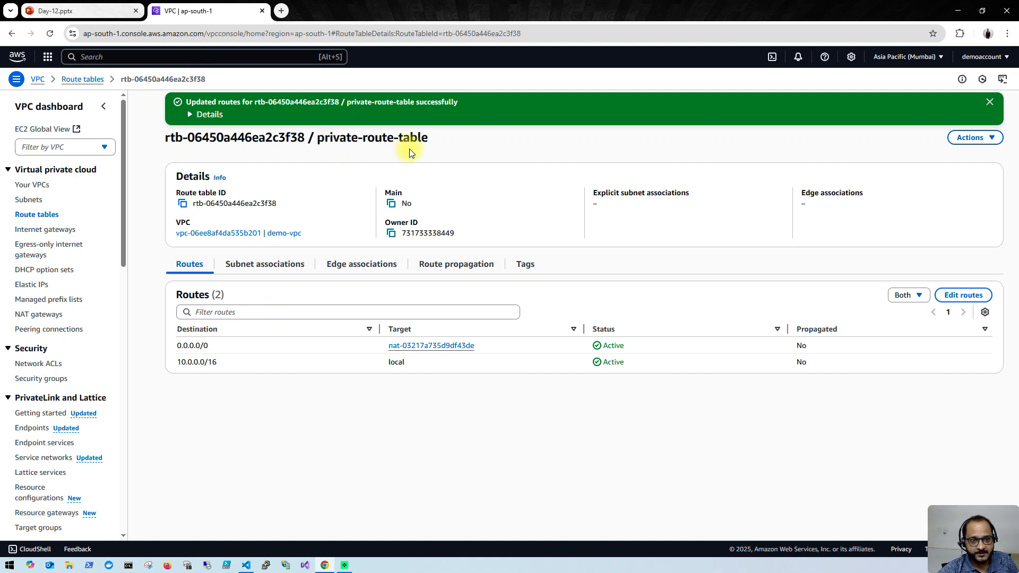
- Associate private-subnet with private-route-table and save the association
{"action": "left_click", "coordinate": [285, 264]}
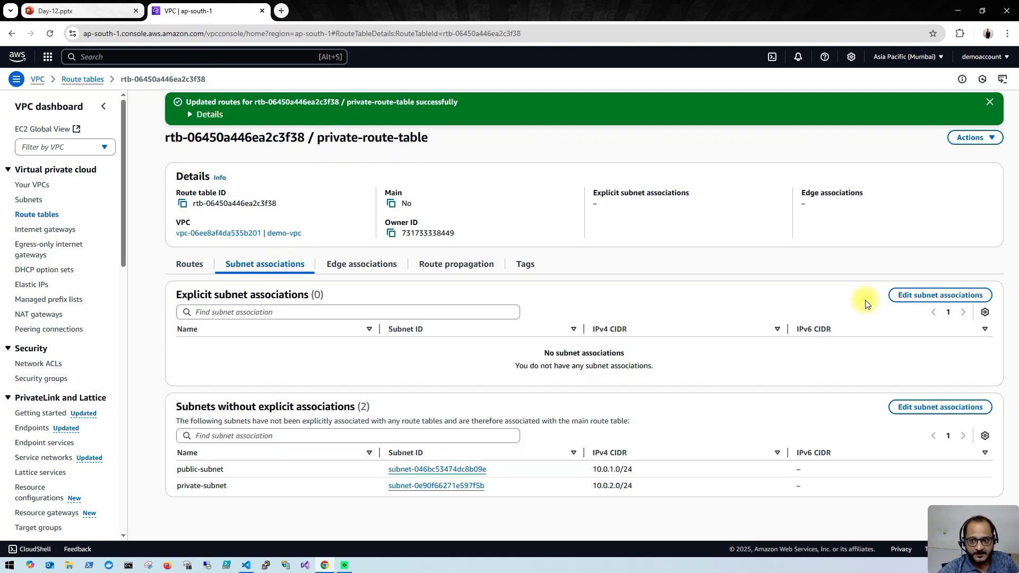
{"action": "left_click", "coordinate": [896, 295]}
{"action": "left_click", "coordinate": [125, 209]}
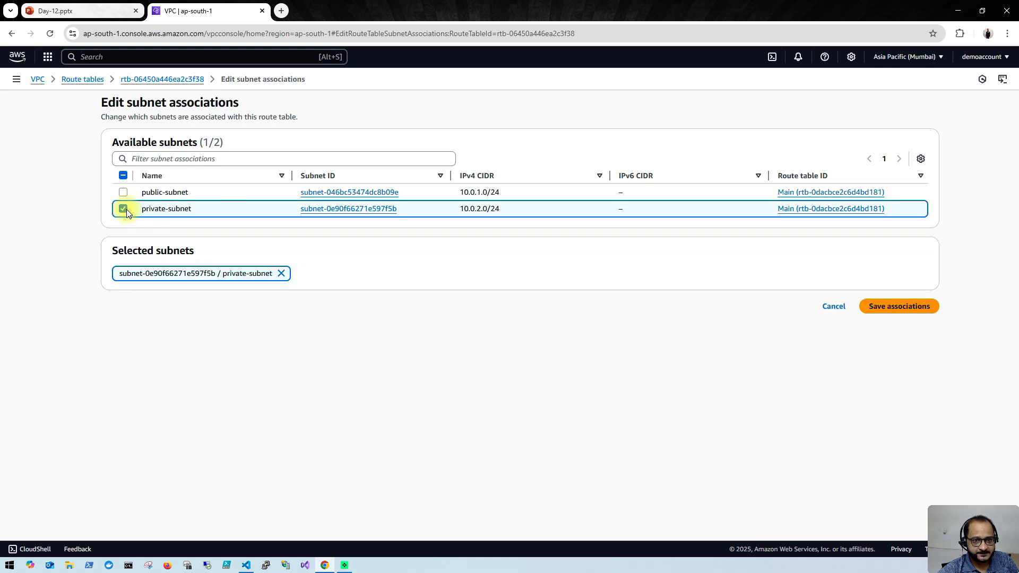
{"action": "left_click", "coordinate": [905, 310]}
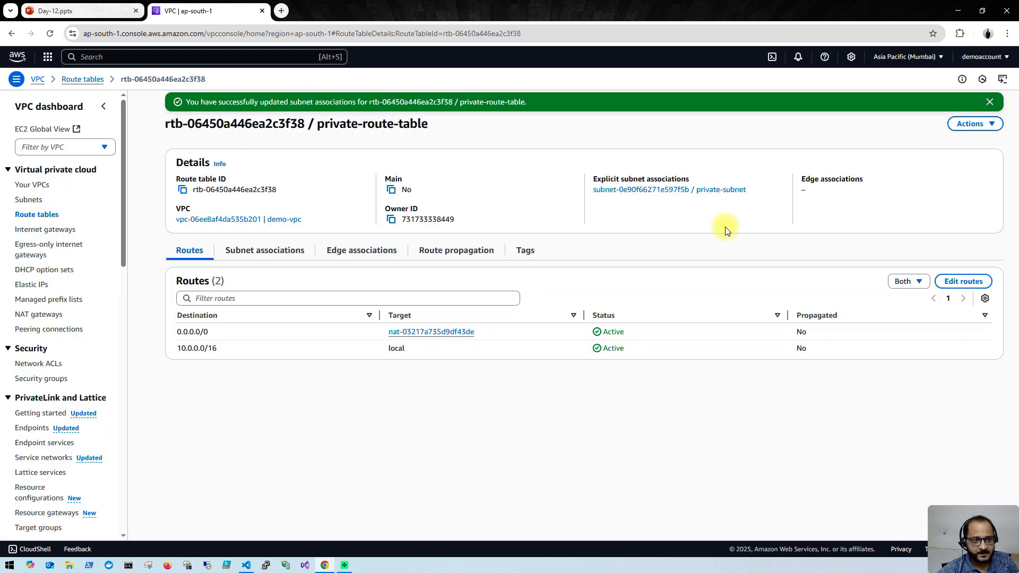
- Associate public-subnet with public-route-table, and consult the VPC diagram slide before returning to the console
{"action": "left_click", "coordinate": [52, 215]}
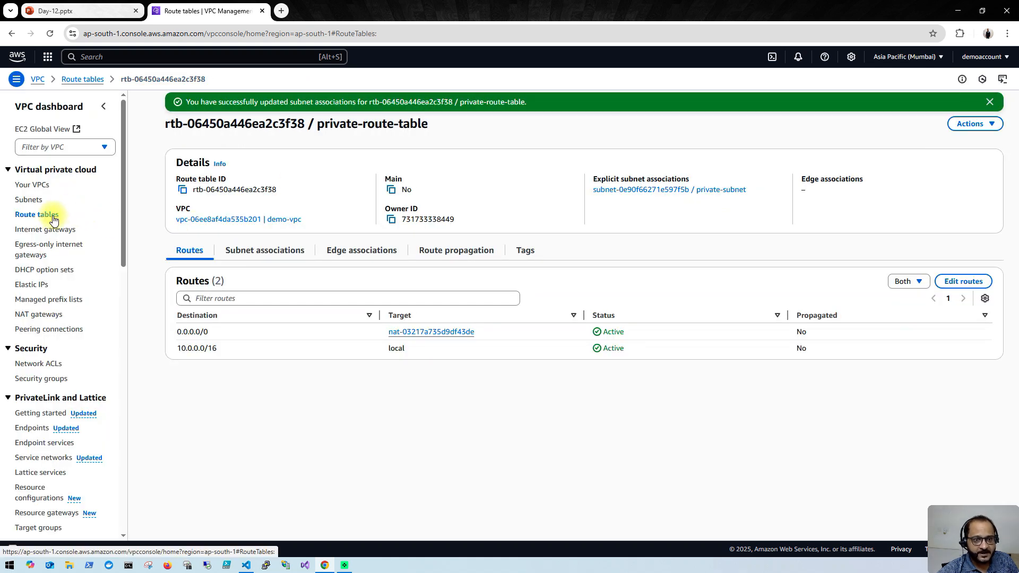
{"action": "left_click", "coordinate": [356, 195]}
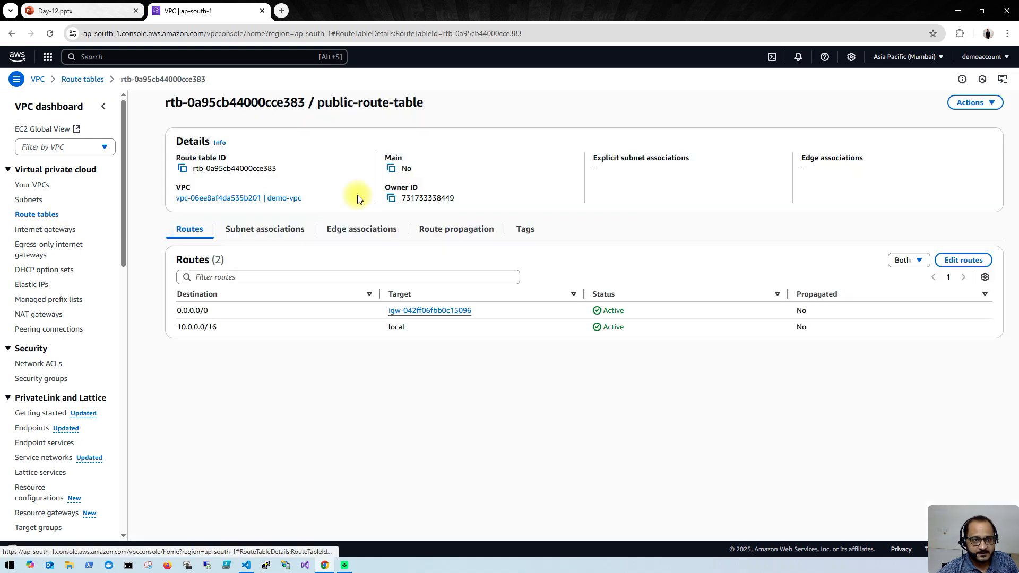
{"action": "left_click", "coordinate": [293, 232]}
{"action": "left_click", "coordinate": [907, 262]}
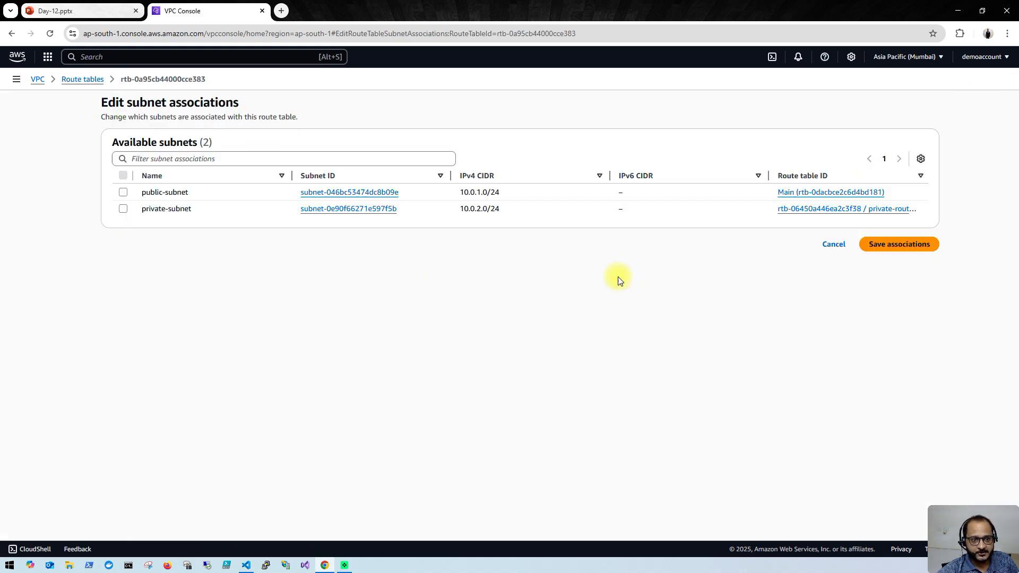
{"action": "left_click", "coordinate": [124, 194]}
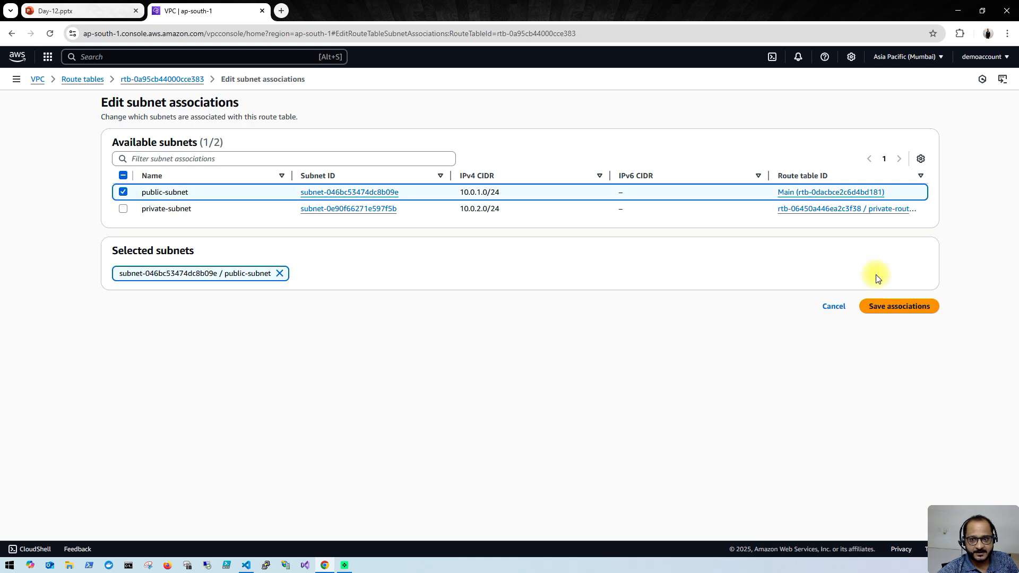
{"action": "left_click", "coordinate": [892, 311]}
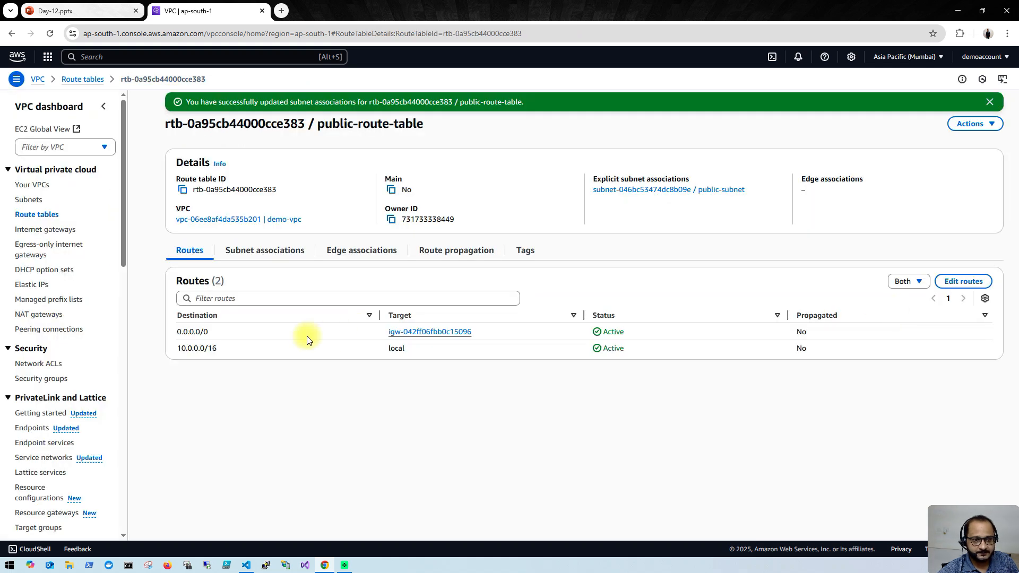
{"action": "left_click", "coordinate": [91, 12]}
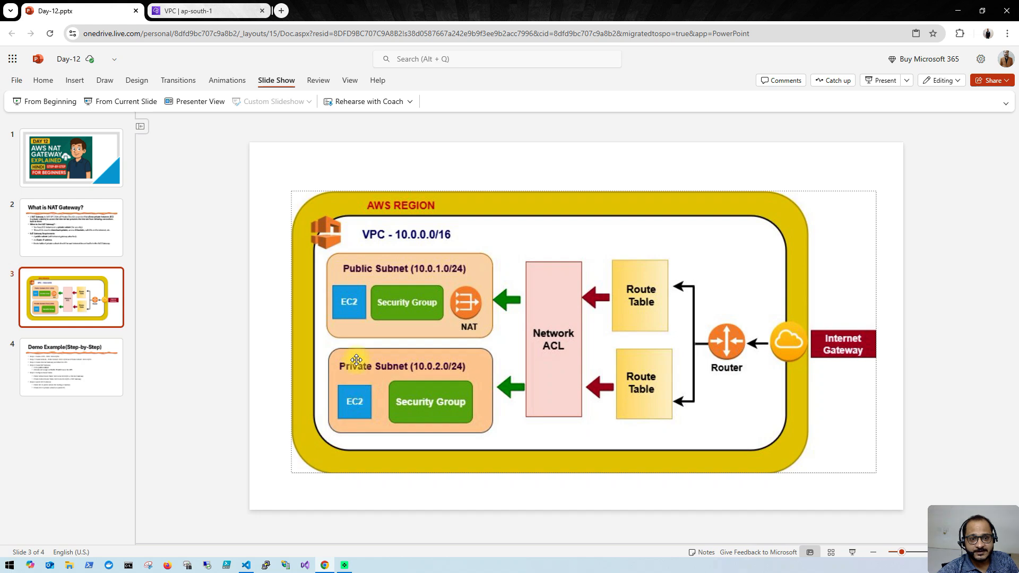
{"action": "left_click", "coordinate": [218, 11]}
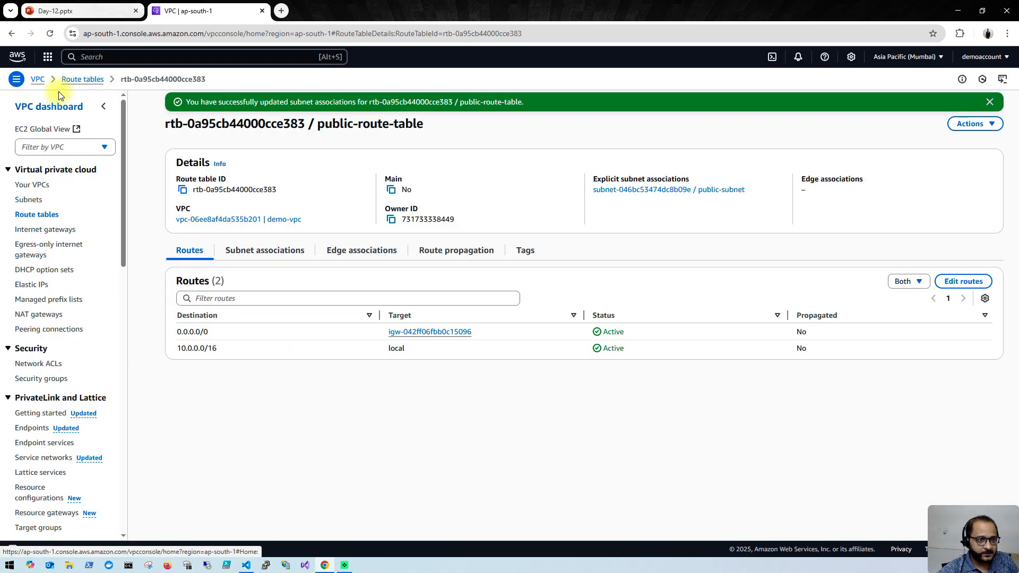
- Start launching an EC2 instance named public-ec2 with the Ubuntu Server 24.04 LTS image
{"action": "left_click", "coordinate": [47, 57]}
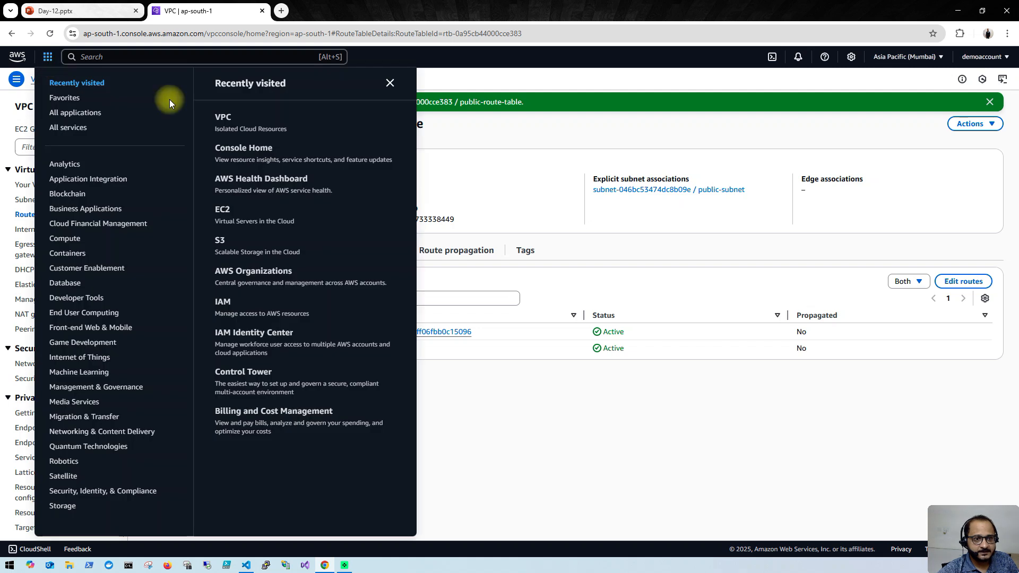
{"action": "left_click", "coordinate": [222, 209]}
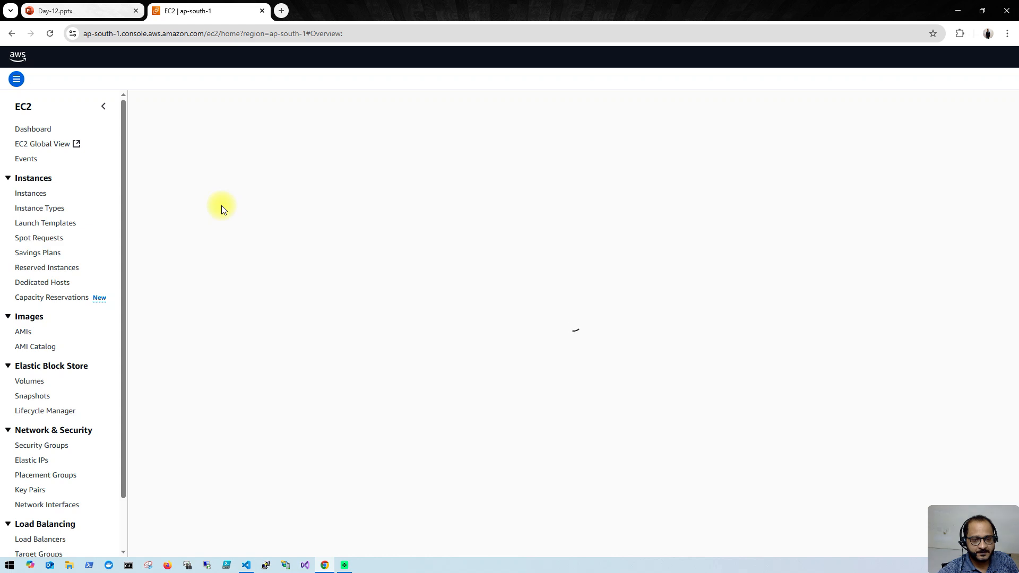
{"action": "left_click", "coordinate": [753, 215]}
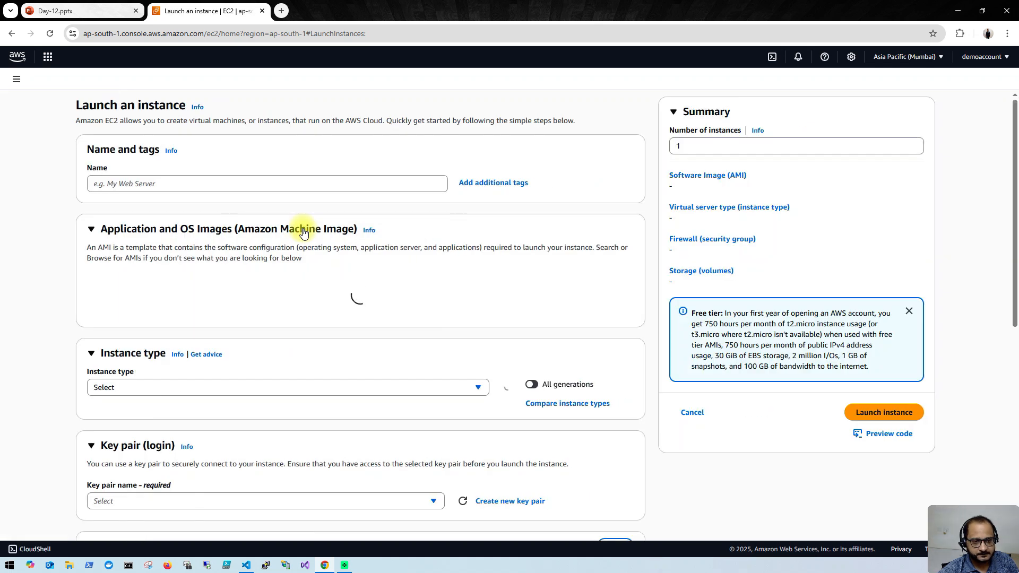
{"action": "left_click", "coordinate": [143, 232]}
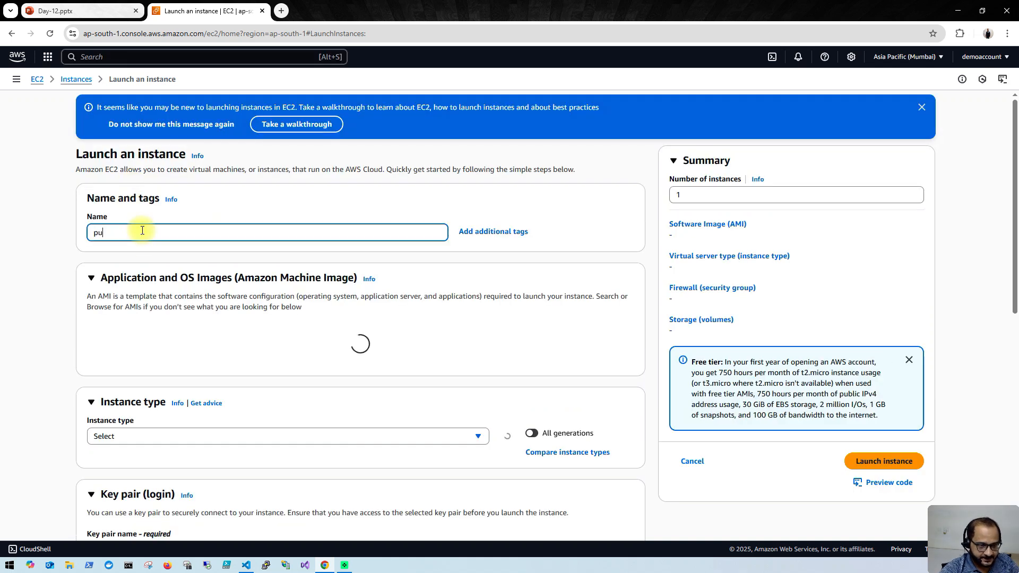
{"action": "type", "text": "pub"}
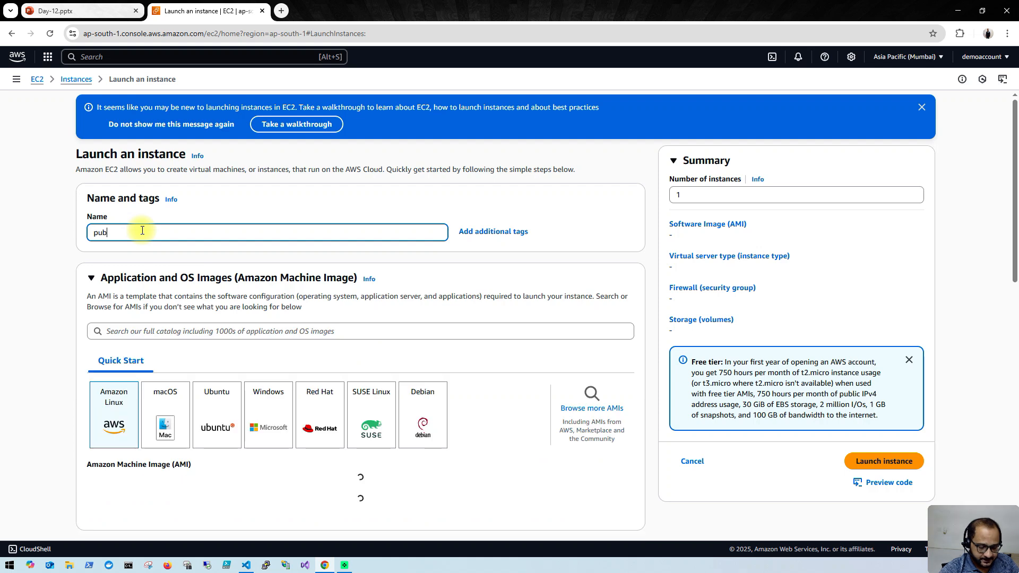
{"action": "type", "text": "lic-ec2"}
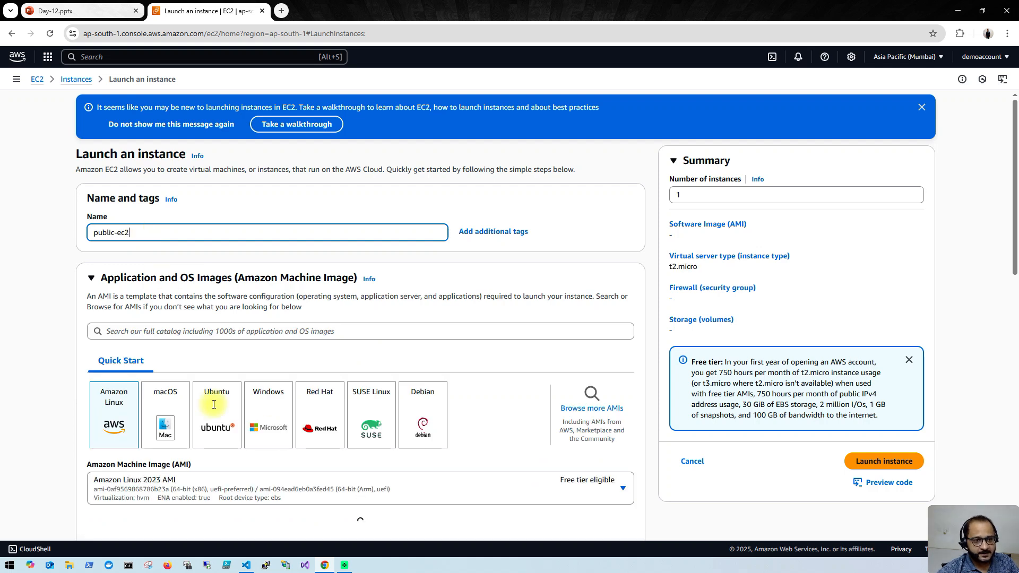
{"action": "scroll", "coordinate": [210, 404], "scroll_direction": "down", "scroll_amount": 1}
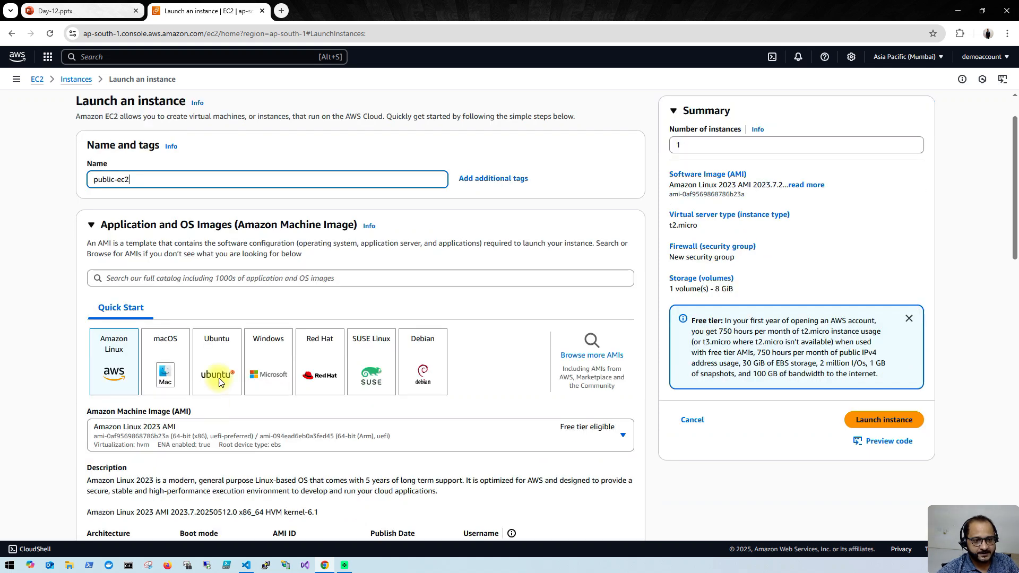
{"action": "left_click", "coordinate": [220, 365]}
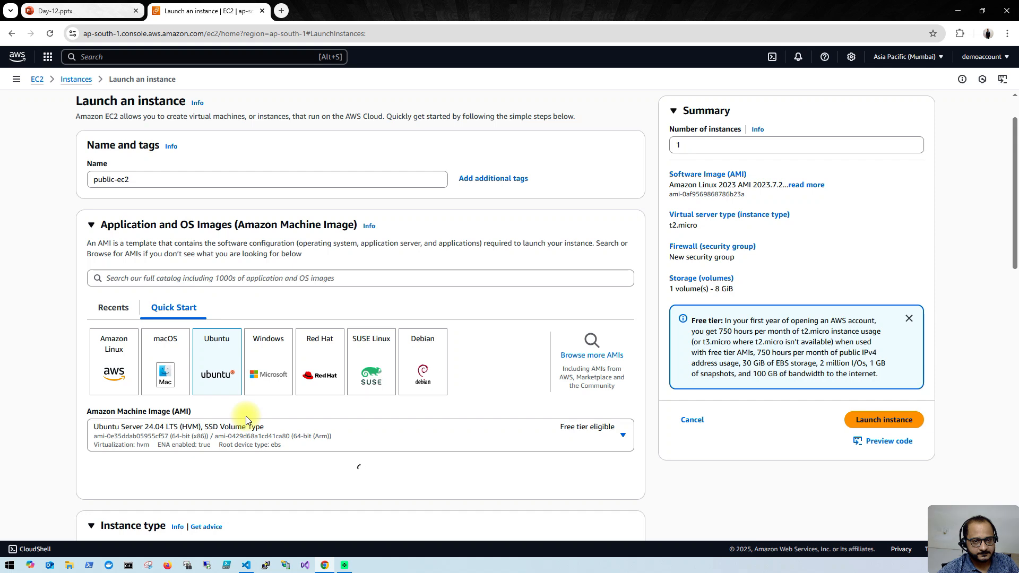
- Set the instance's network to demo-vpc and public-subnet with auto-assign public IP enabled, and review the launch settings
{"action": "scroll", "coordinate": [246, 416], "scroll_direction": "down", "scroll_amount": 6}
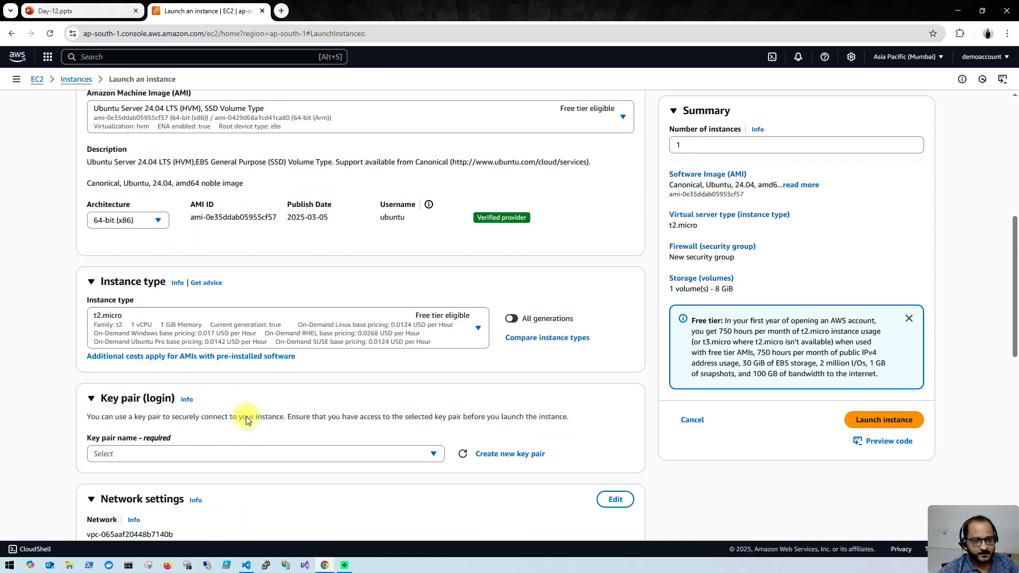
{"action": "scroll", "coordinate": [246, 416], "scroll_direction": "down", "scroll_amount": 4}
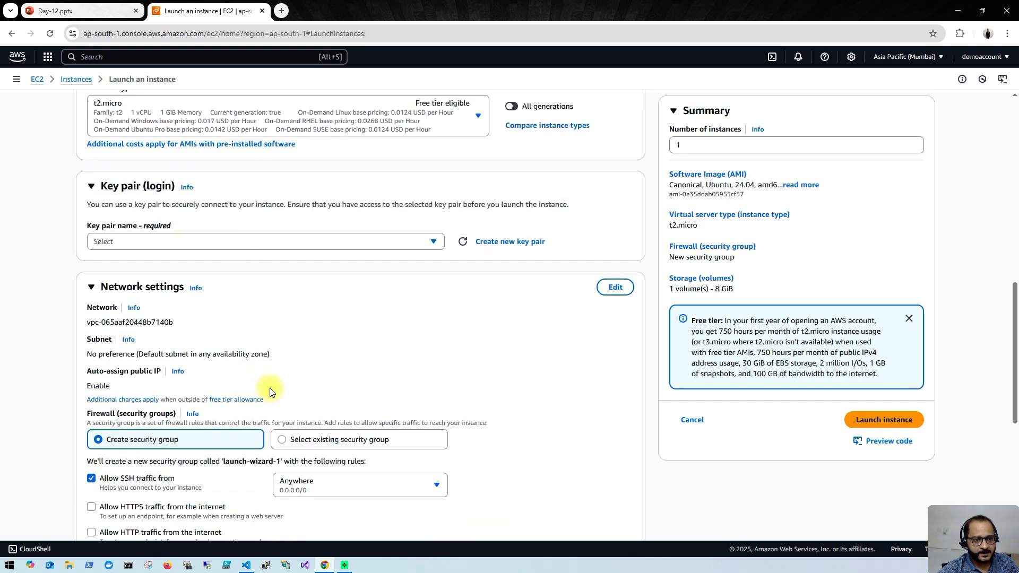
{"action": "left_click", "coordinate": [617, 288]}
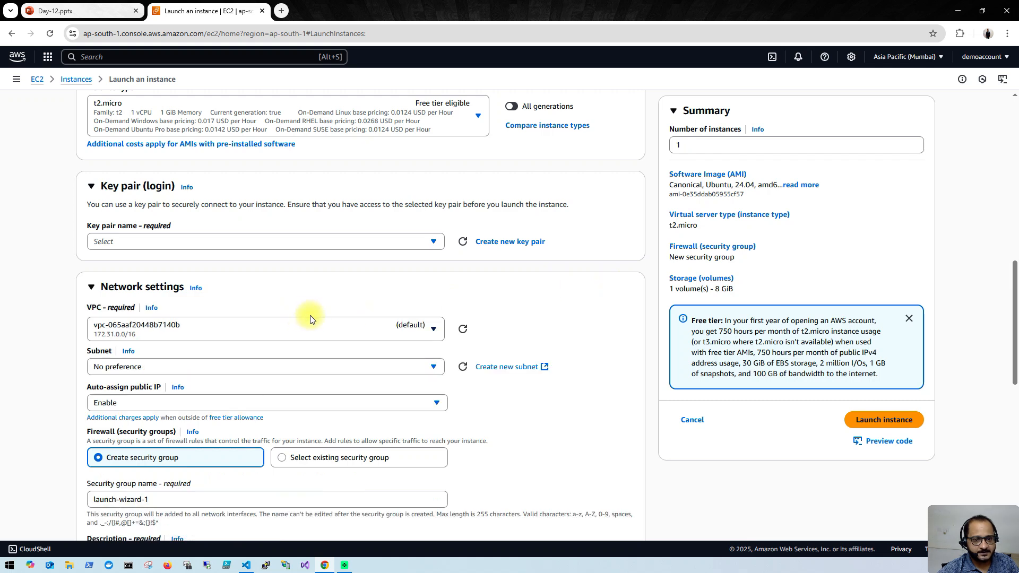
{"action": "left_click", "coordinate": [431, 329]}
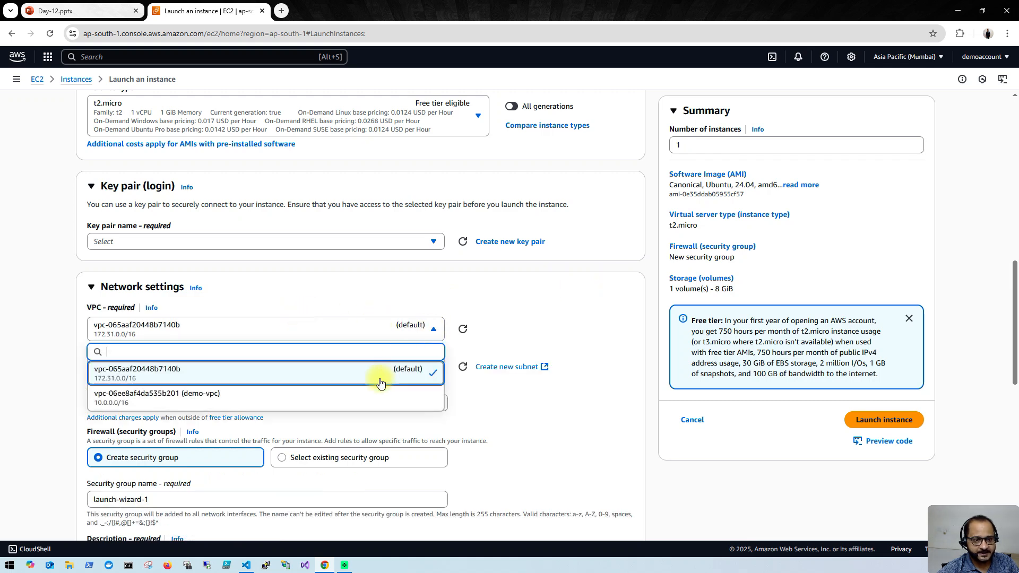
{"action": "left_click", "coordinate": [341, 398]}
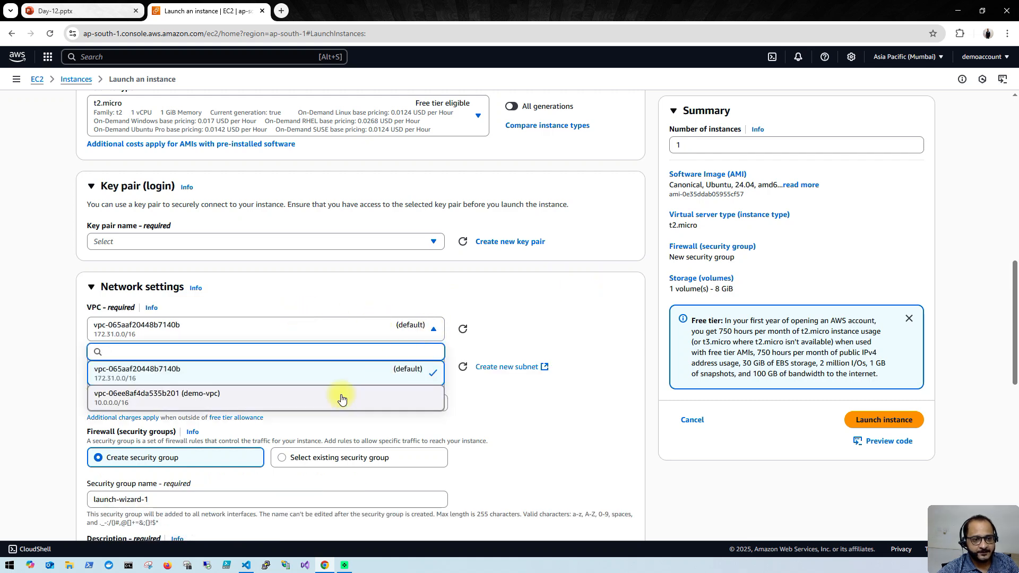
{"action": "left_click", "coordinate": [341, 398]}
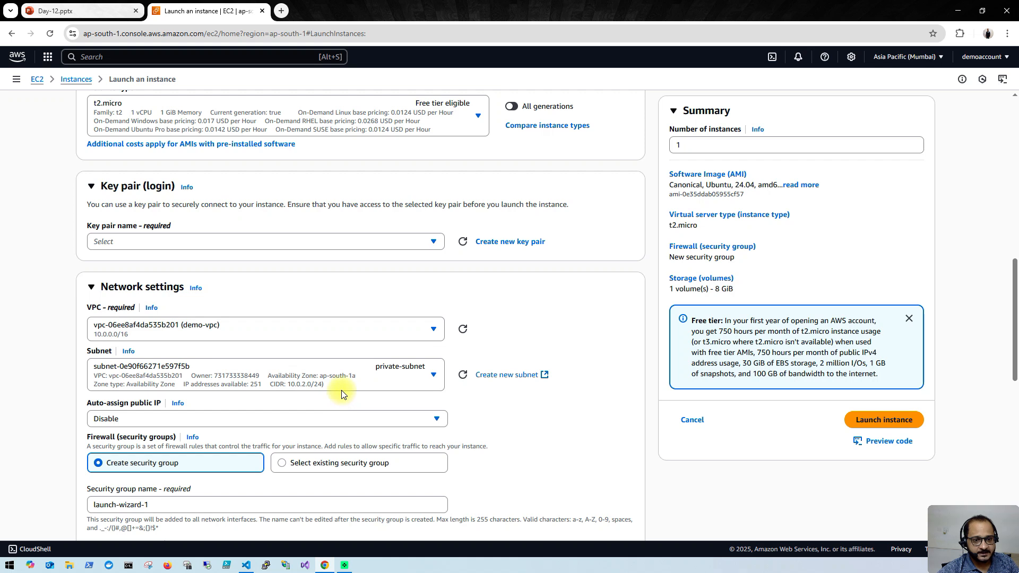
{"action": "scroll", "coordinate": [341, 394], "scroll_direction": "down", "scroll_amount": 1}
{"action": "left_click", "coordinate": [431, 321]}
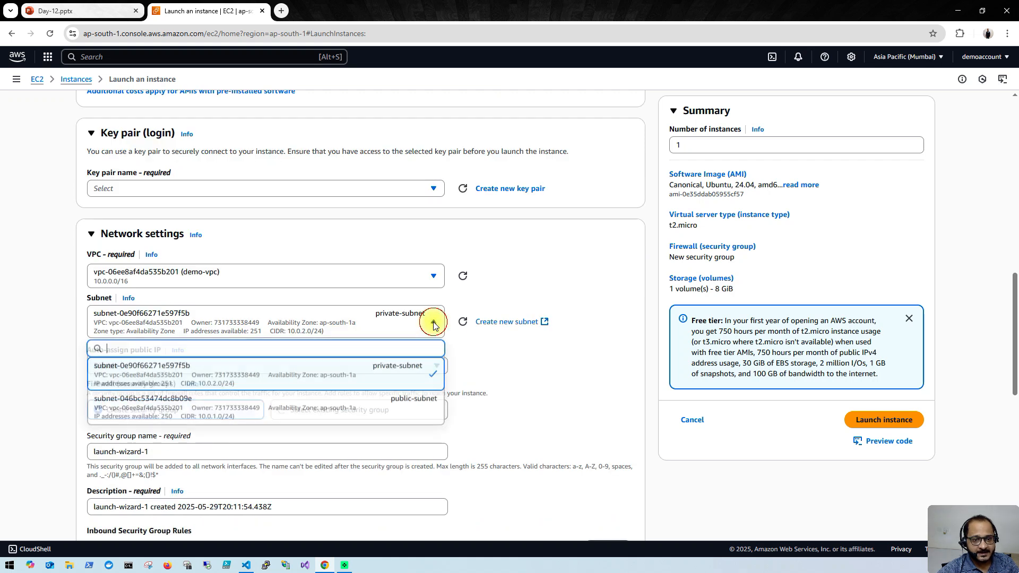
{"action": "left_click", "coordinate": [361, 403]}
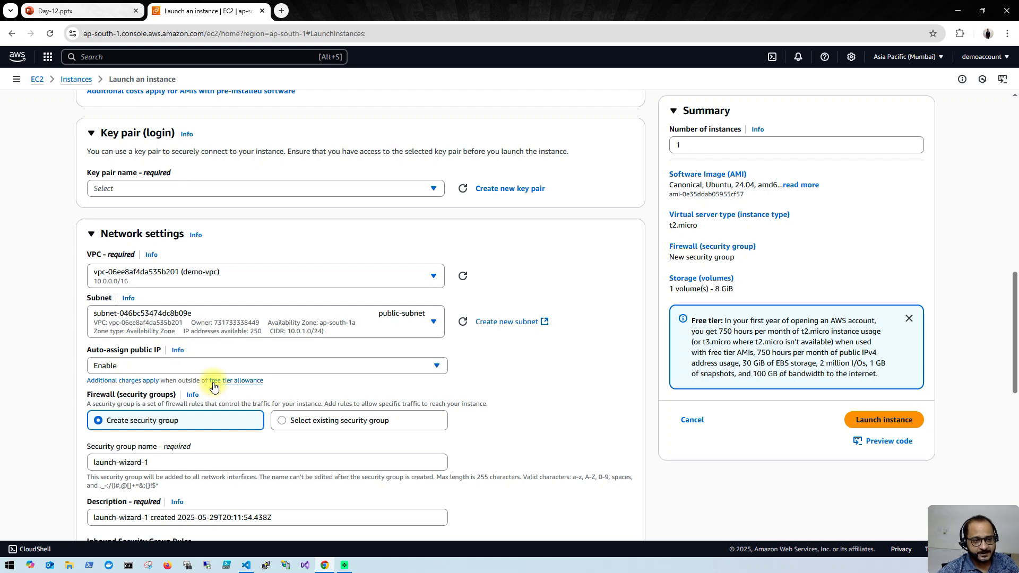
{"action": "scroll", "coordinate": [211, 380], "scroll_direction": "up", "scroll_amount": 7}
{"action": "scroll", "coordinate": [204, 363], "scroll_direction": "up", "scroll_amount": 4}
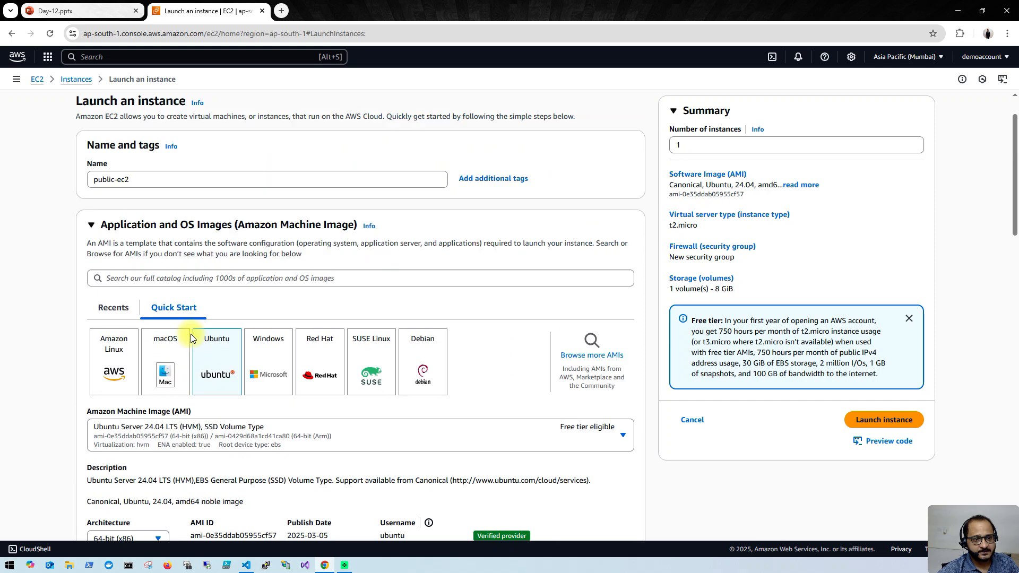
- Name the new security group for public-ec2 public-sgw
{"action": "scroll", "coordinate": [159, 318], "scroll_direction": "down", "scroll_amount": 10}
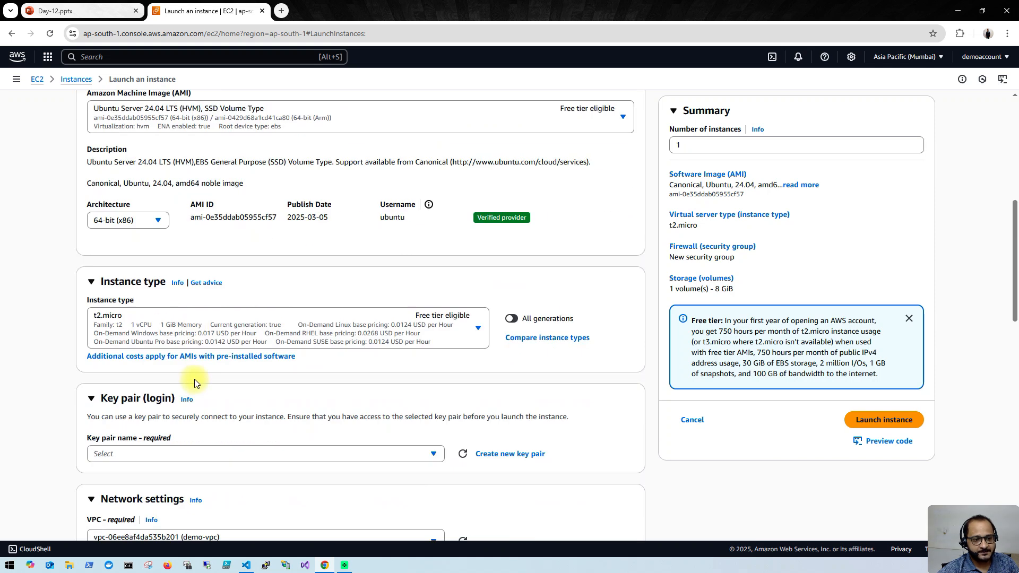
{"action": "scroll", "coordinate": [252, 430], "scroll_direction": "down", "scroll_amount": 1}
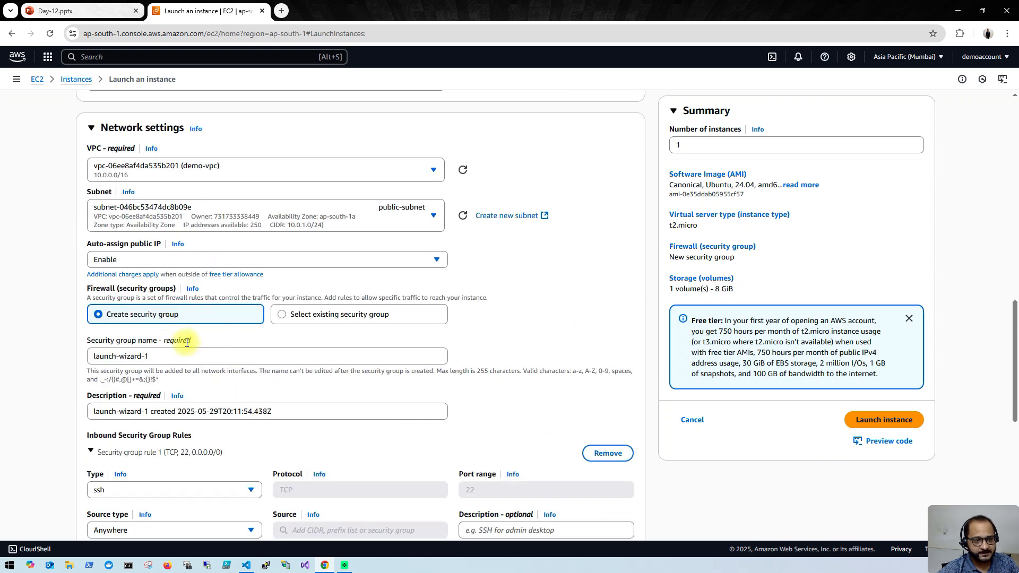
{"action": "left_click_drag", "start_coordinate": [163, 357], "coordinate": [57, 353]}
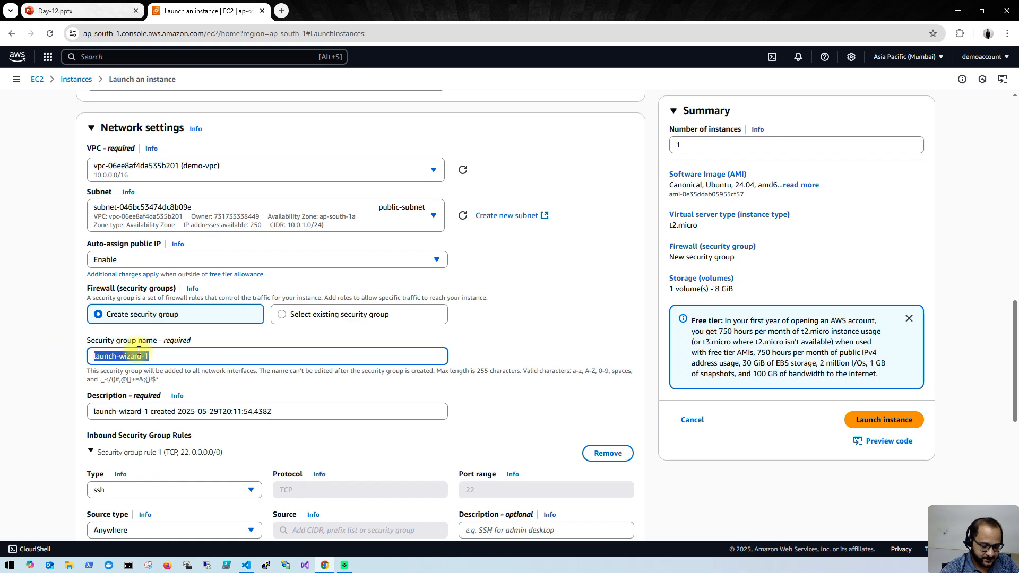
{"action": "type", "text": "public-sgw"}
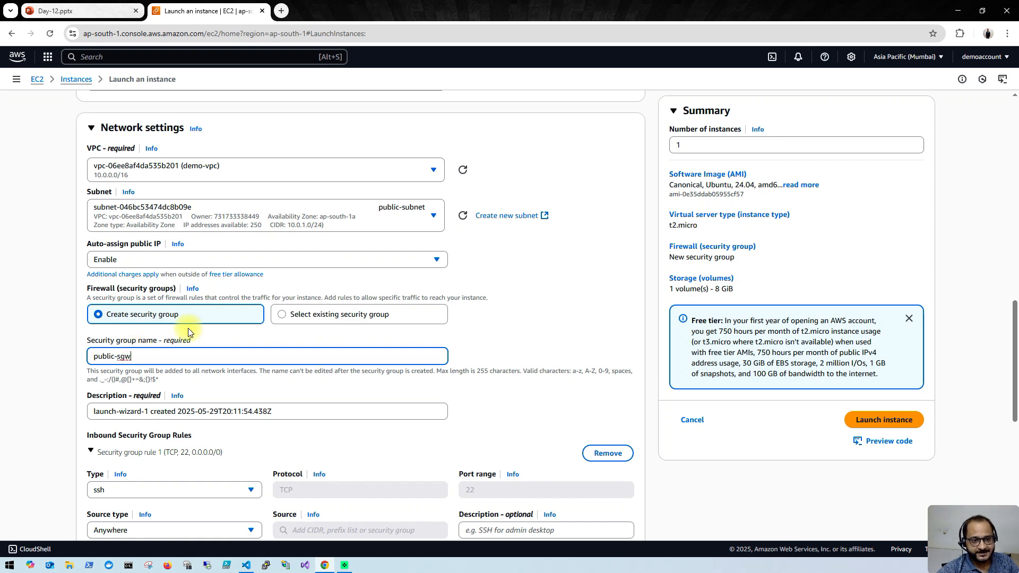
{"action": "scroll", "coordinate": [896, 396], "scroll_direction": "down", "scroll_amount": 3}
- Select the existing key pair named key-pair for login and launch the public-ec2 instance
{"action": "left_click", "coordinate": [894, 422]}
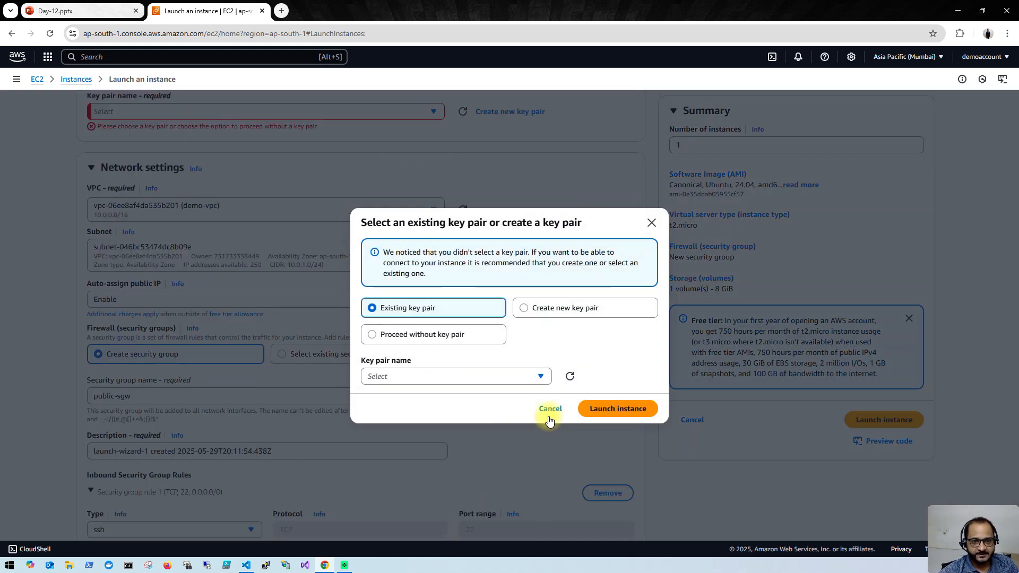
{"action": "left_click", "coordinate": [550, 409]}
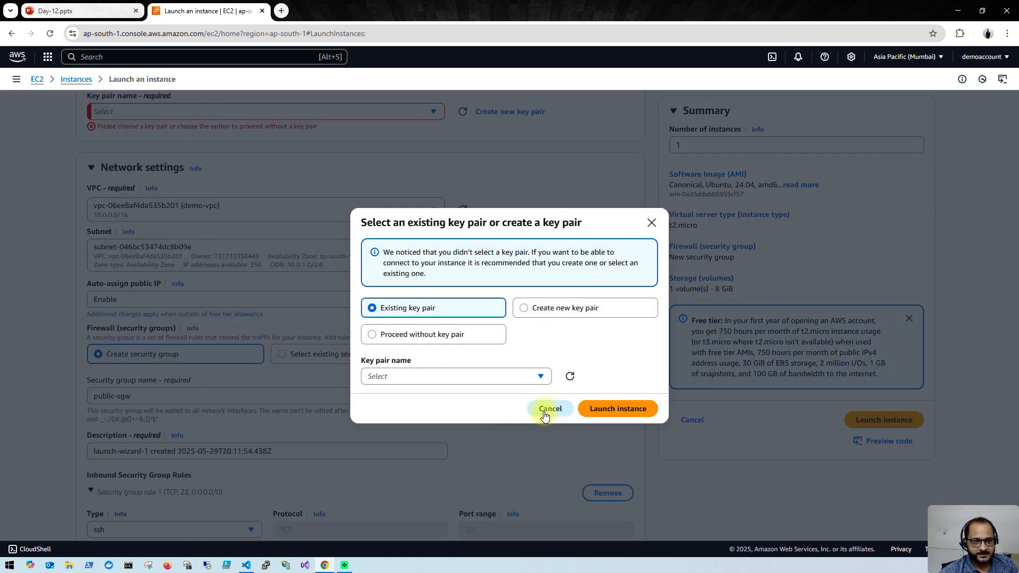
{"action": "scroll", "coordinate": [319, 234], "scroll_direction": "up", "scroll_amount": 2}
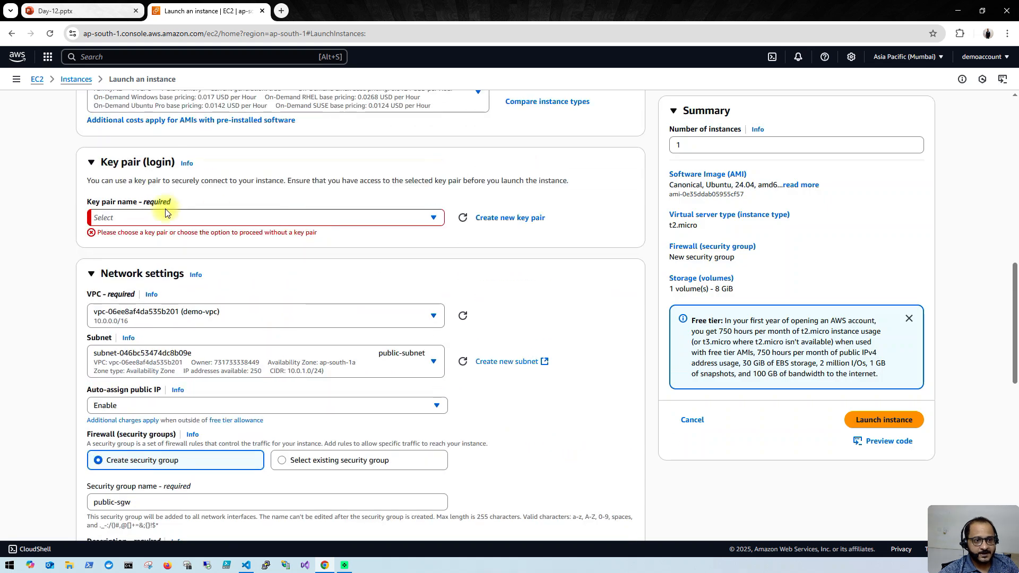
{"action": "left_click", "coordinate": [325, 216]}
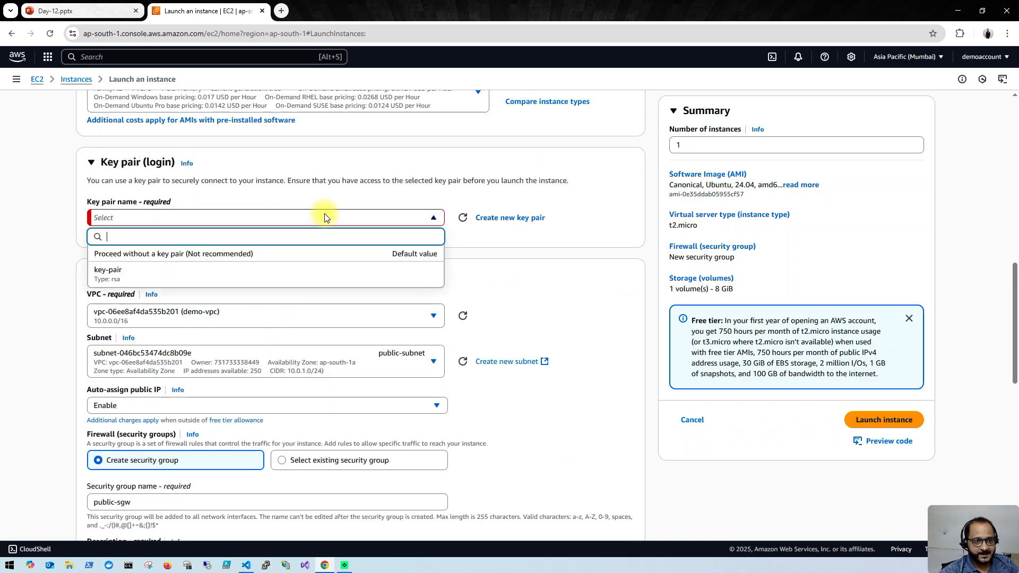
{"action": "left_click", "coordinate": [170, 274]}
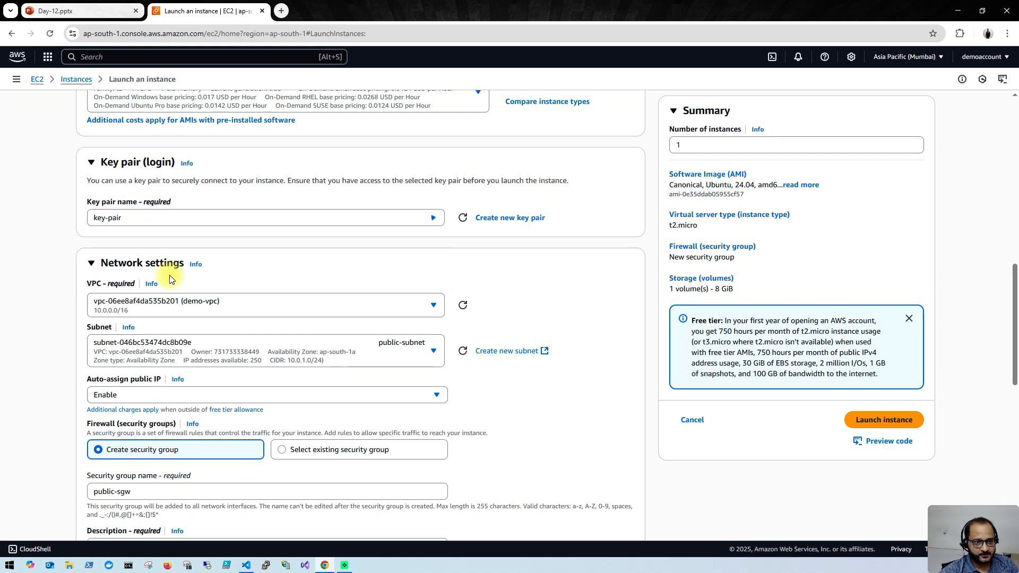
{"action": "left_click", "coordinate": [868, 421]}
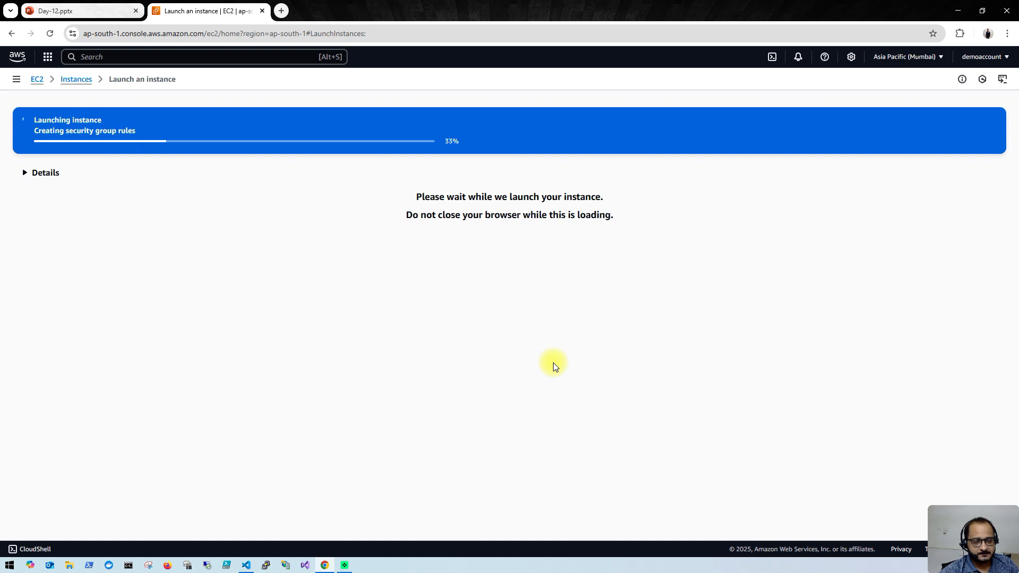
- Consult the VPC diagram slide, and return to the EC2 instances list
{"action": "left_click", "coordinate": [95, 9]}
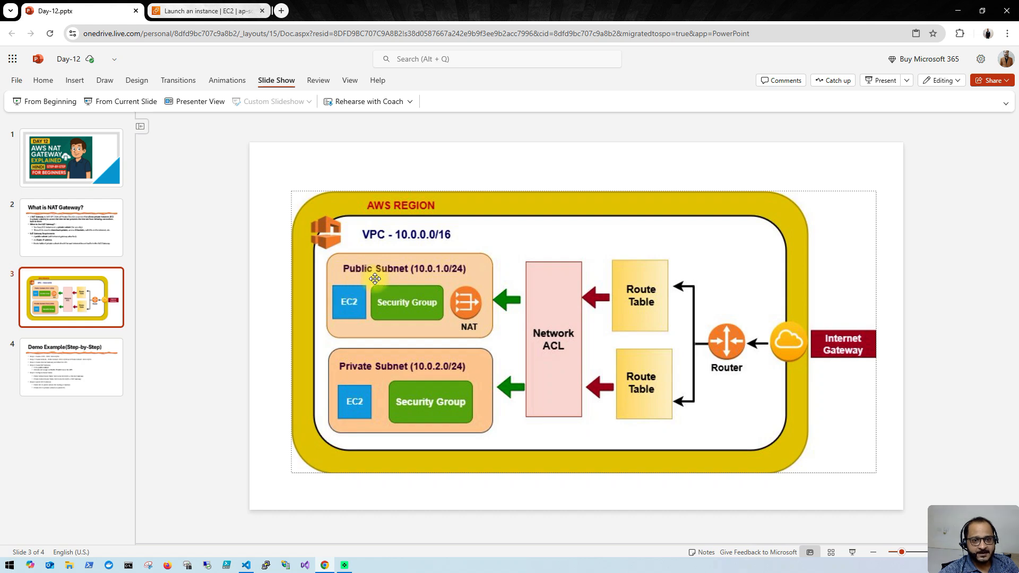
{"action": "left_click", "coordinate": [209, 11]}
{"action": "left_click", "coordinate": [64, 81]}
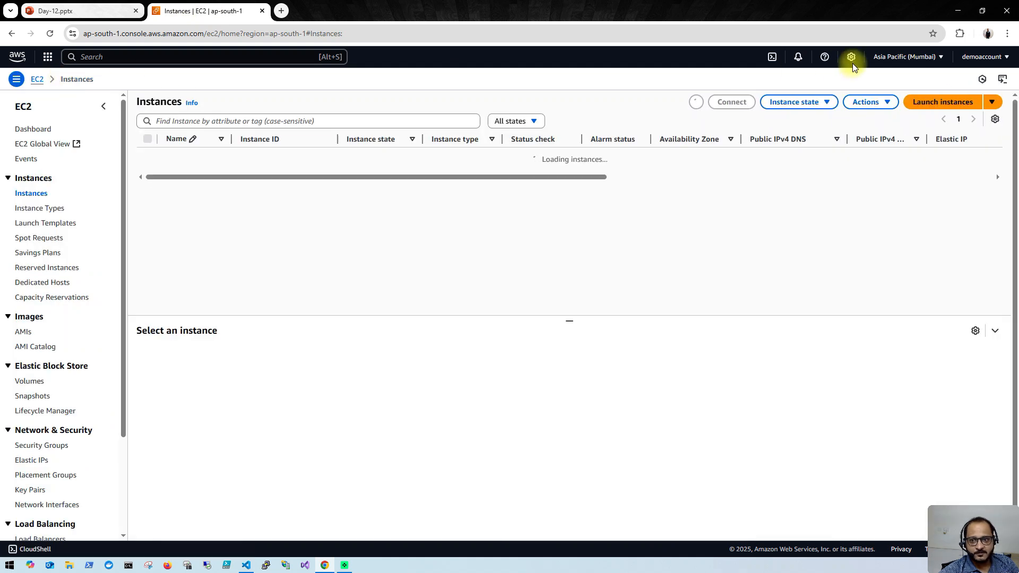
- Start launching a second EC2 instance named private-ec2 with the Ubuntu Server 24.04 LTS image
{"action": "left_click", "coordinate": [930, 106]}
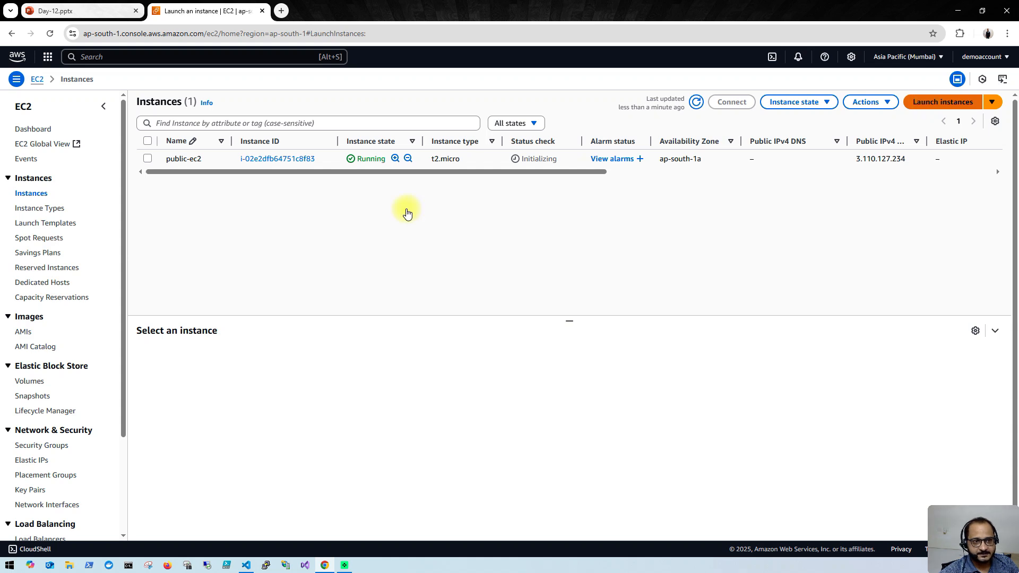
{"action": "left_click", "coordinate": [134, 229]}
{"action": "type", "text": "p"}
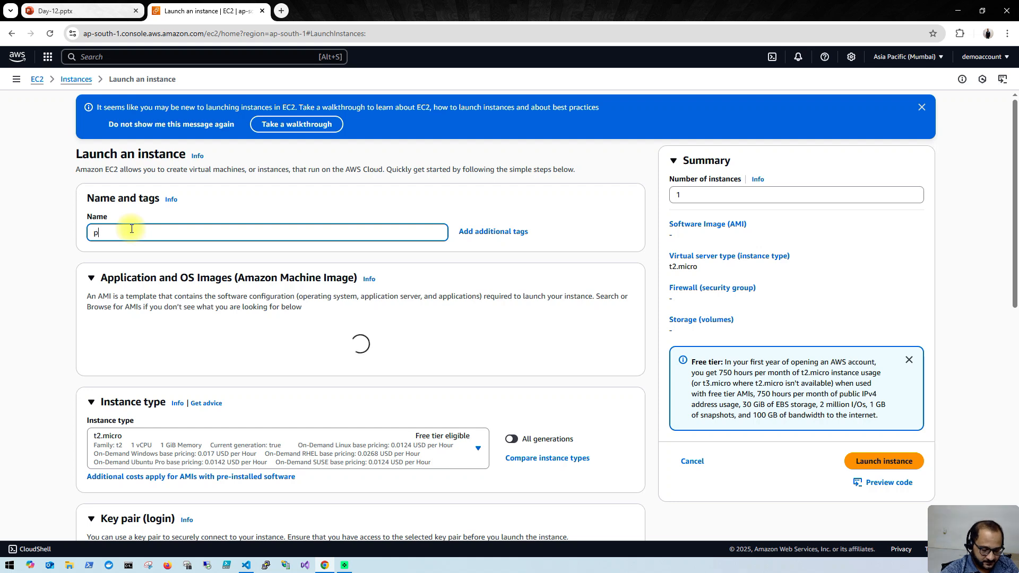
{"action": "type", "text": "rivate-"}
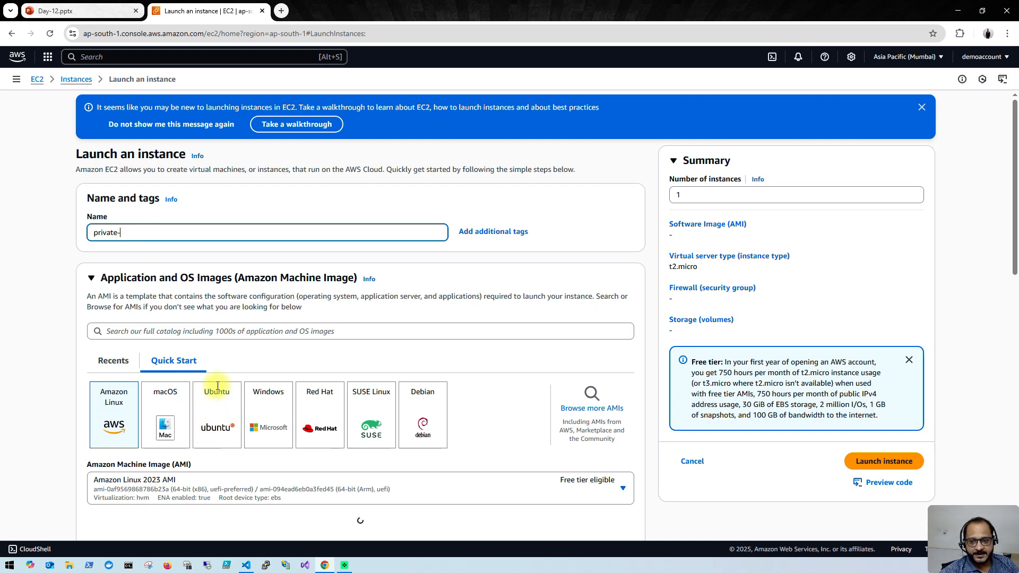
{"action": "type", "text": "ec2"}
{"action": "left_click", "coordinate": [217, 414]}
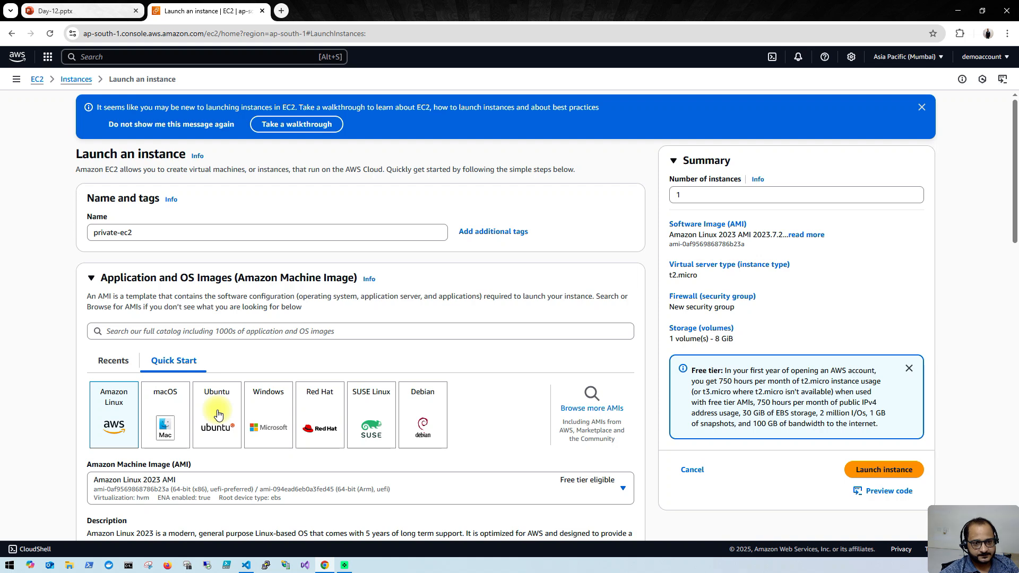
{"action": "left_click", "coordinate": [218, 414]}
{"action": "scroll", "coordinate": [245, 432], "scroll_direction": "down", "scroll_amount": 5}
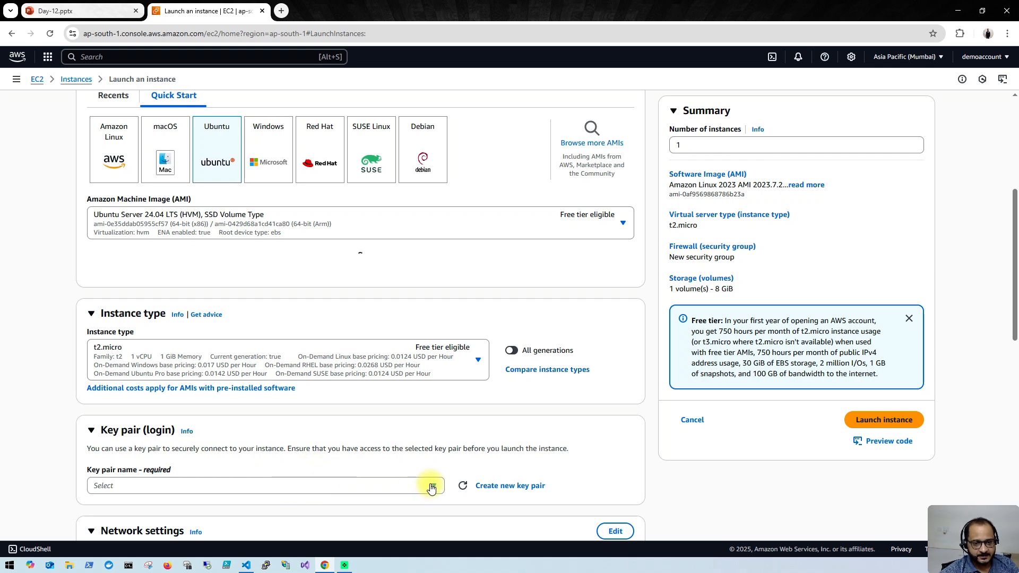
- Select key-pair as the login key pair and set the instance's network to demo-vpc with private-subnet
{"action": "scroll", "coordinate": [507, 486], "scroll_direction": "down", "scroll_amount": 3}
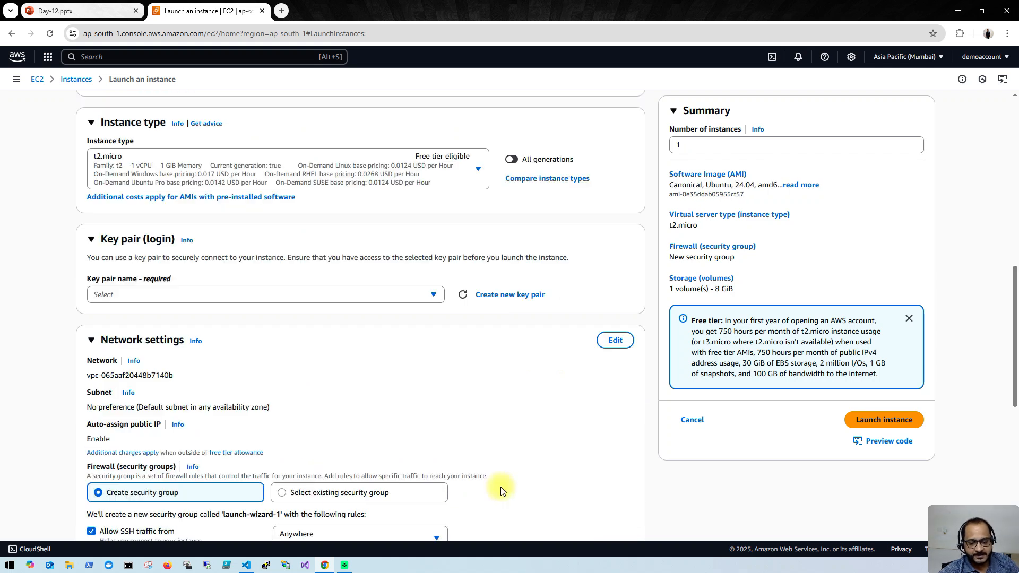
{"action": "left_click", "coordinate": [430, 295]}
{"action": "left_click", "coordinate": [335, 355]}
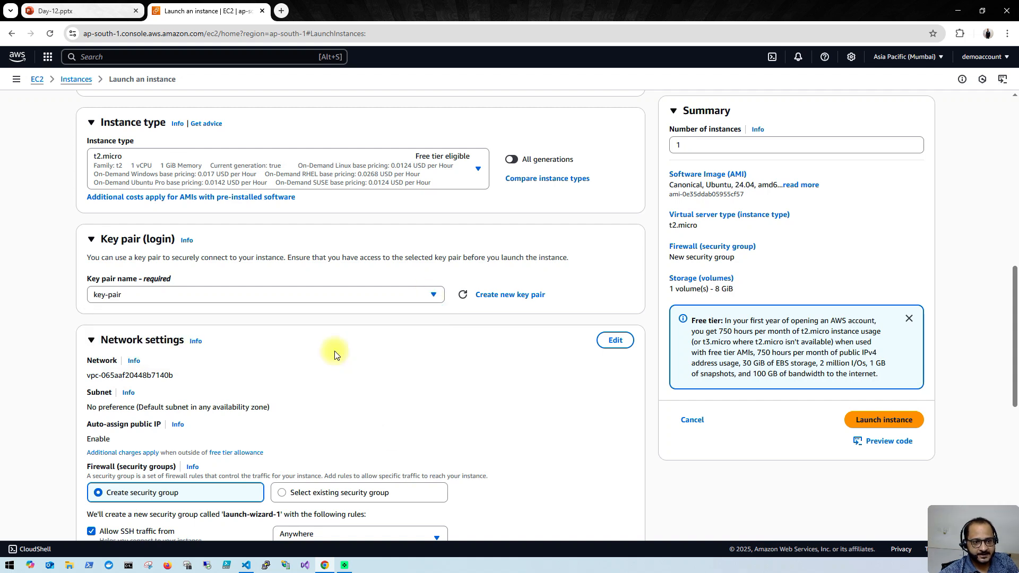
{"action": "left_click", "coordinate": [615, 341]}
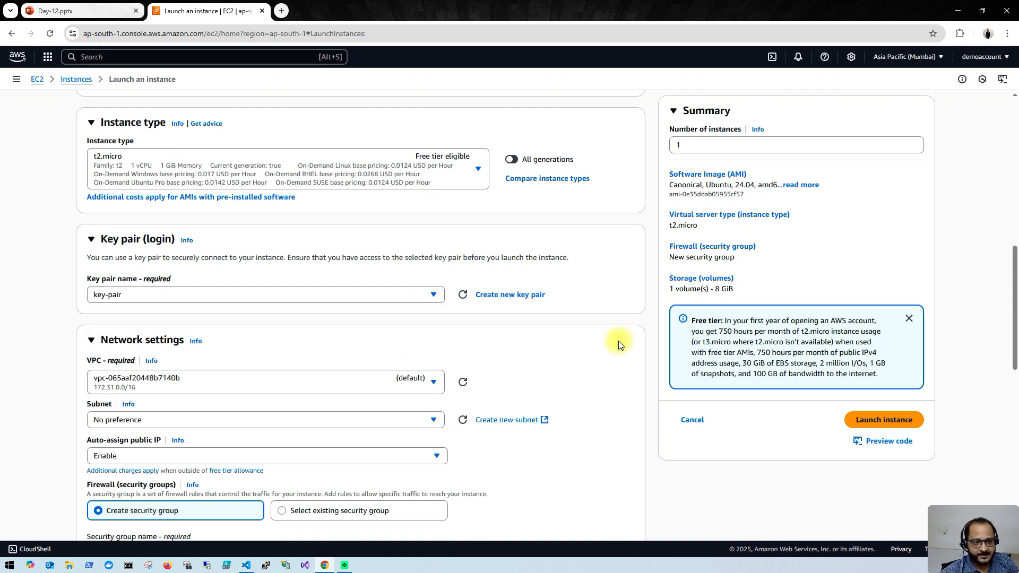
{"action": "left_click", "coordinate": [434, 382]}
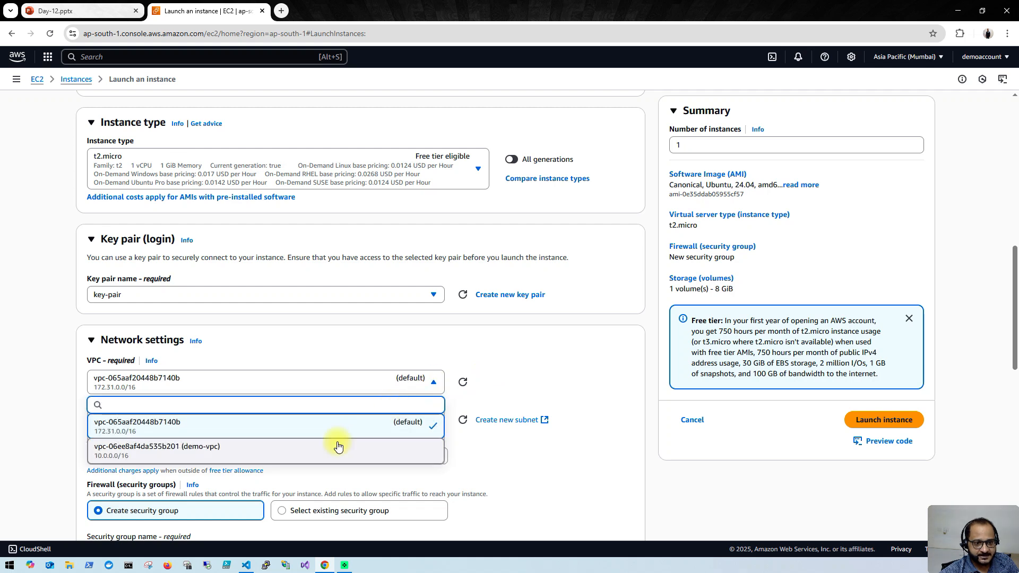
{"action": "left_click", "coordinate": [338, 446]}
{"action": "scroll", "coordinate": [345, 439], "scroll_direction": "down", "scroll_amount": 2}
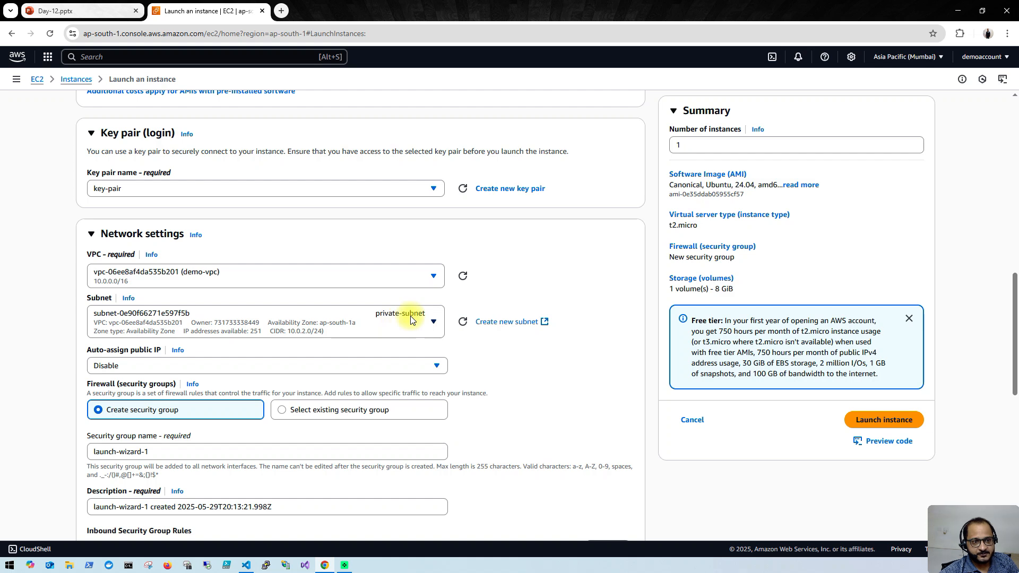
- Name the new security group private-sgw and launch the private-ec2 instance
{"action": "left_click_drag", "start_coordinate": [155, 455], "coordinate": [84, 448]}
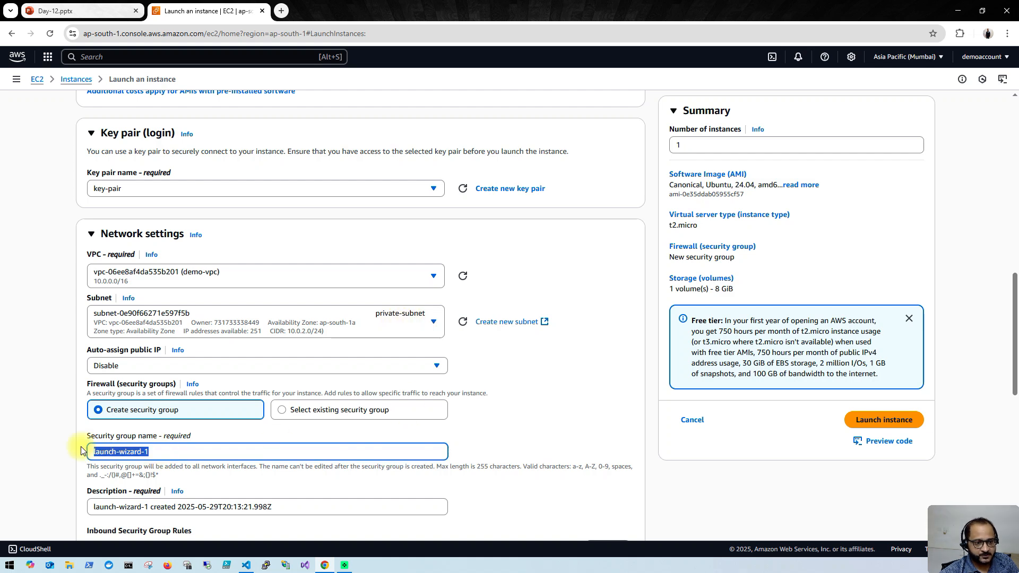
{"action": "type", "text": "pr"}
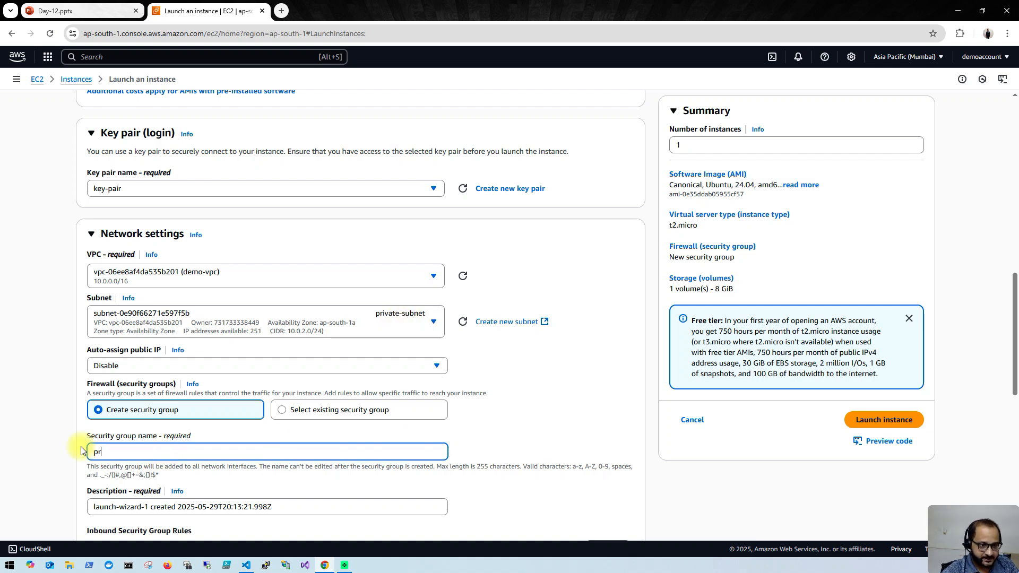
{"action": "type", "text": "ivate"}
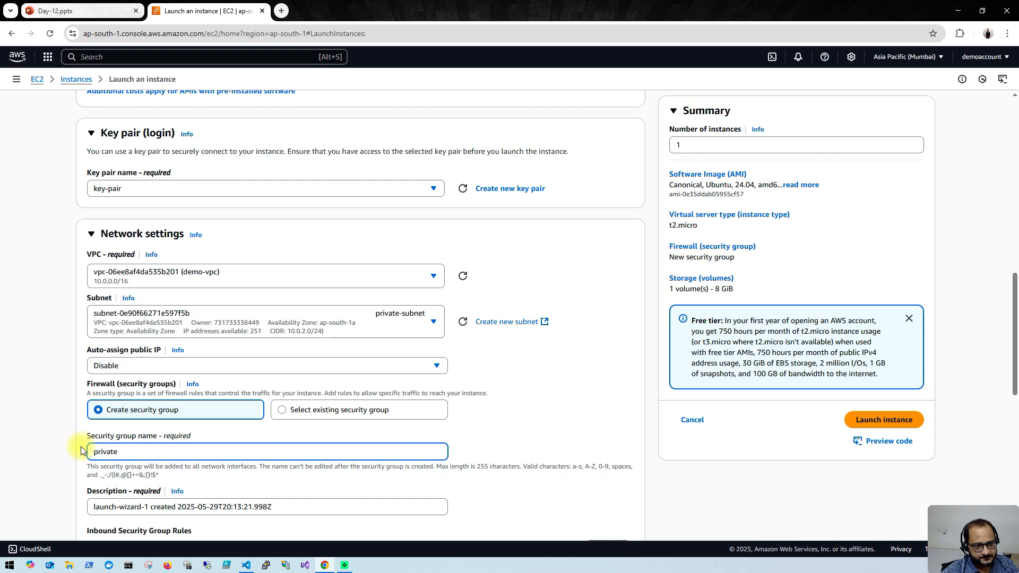
{"action": "type", "text": "-s"}
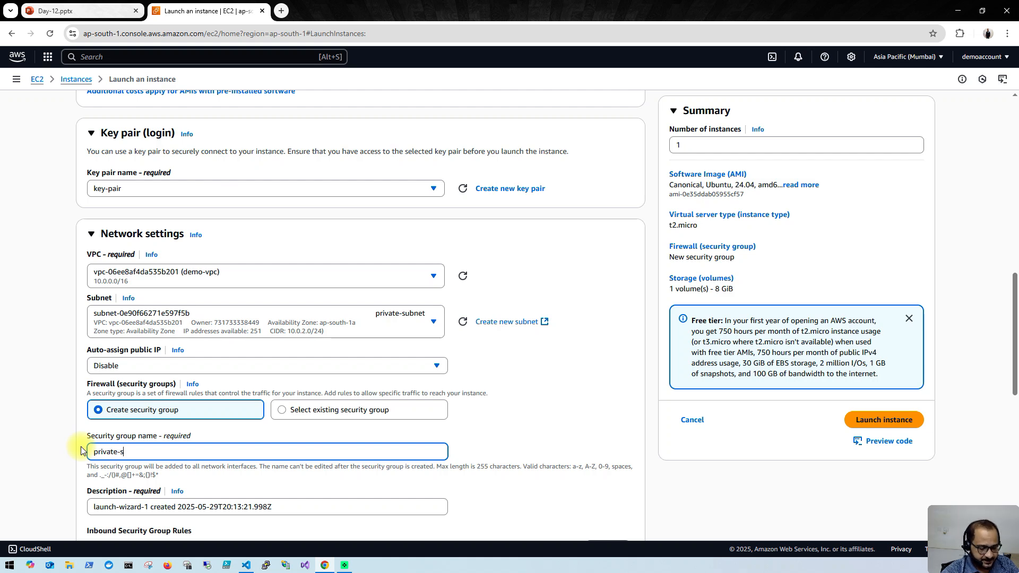
{"action": "type", "text": "gw"}
{"action": "scroll", "coordinate": [159, 470], "scroll_direction": "down", "scroll_amount": 4}
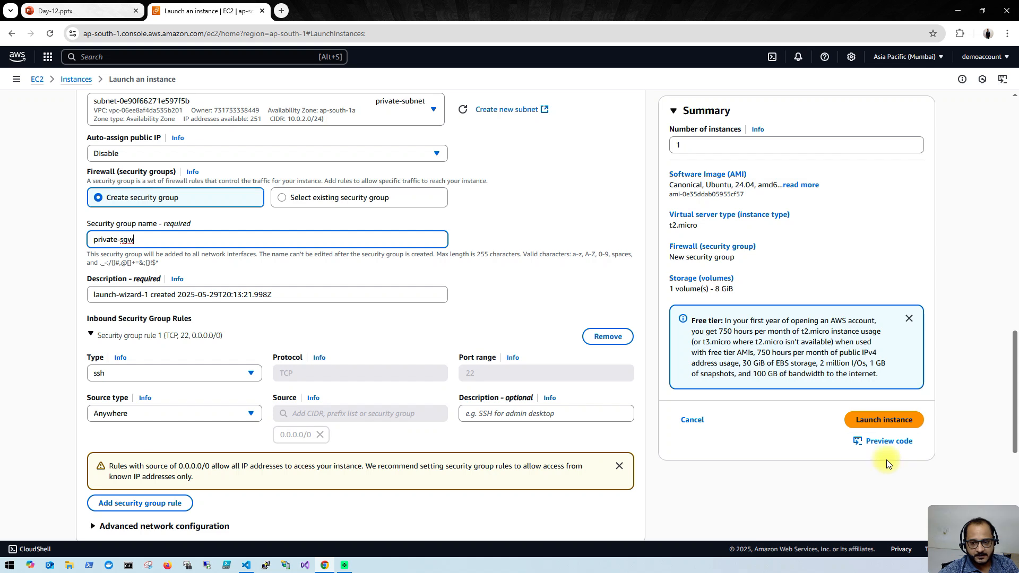
{"action": "left_click", "coordinate": [879, 420]}
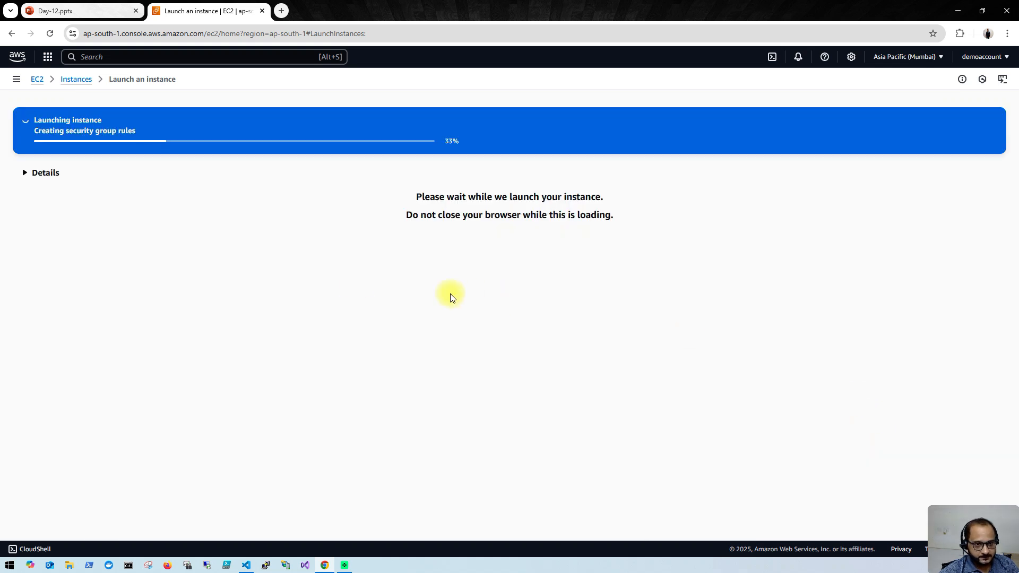
- Review the private subnet on the VPC diagram slide, and refresh the EC2 instances list
{"action": "left_click", "coordinate": [95, 8]}
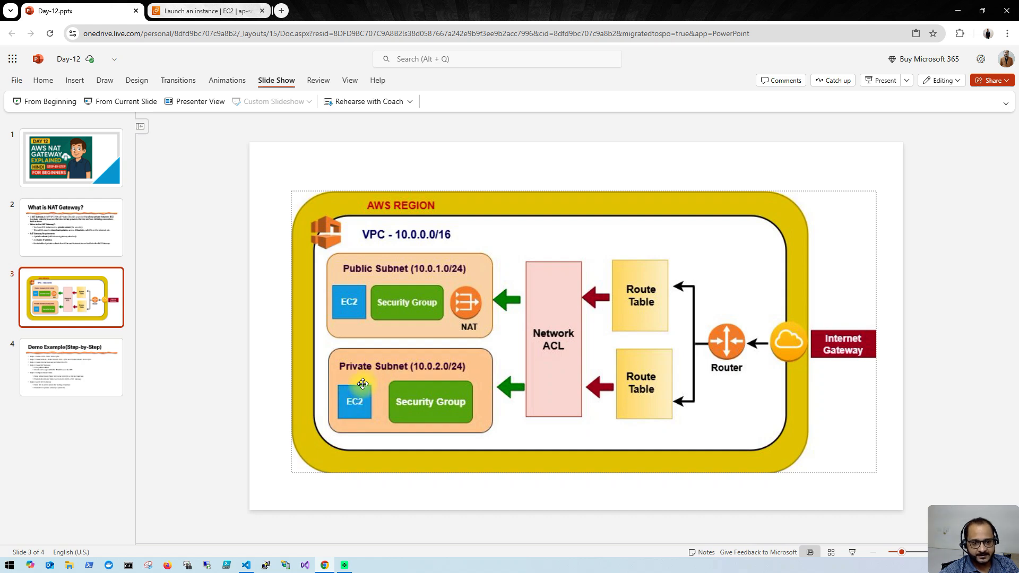
{"action": "left_click", "coordinate": [203, 11]}
{"action": "left_click", "coordinate": [77, 79]}
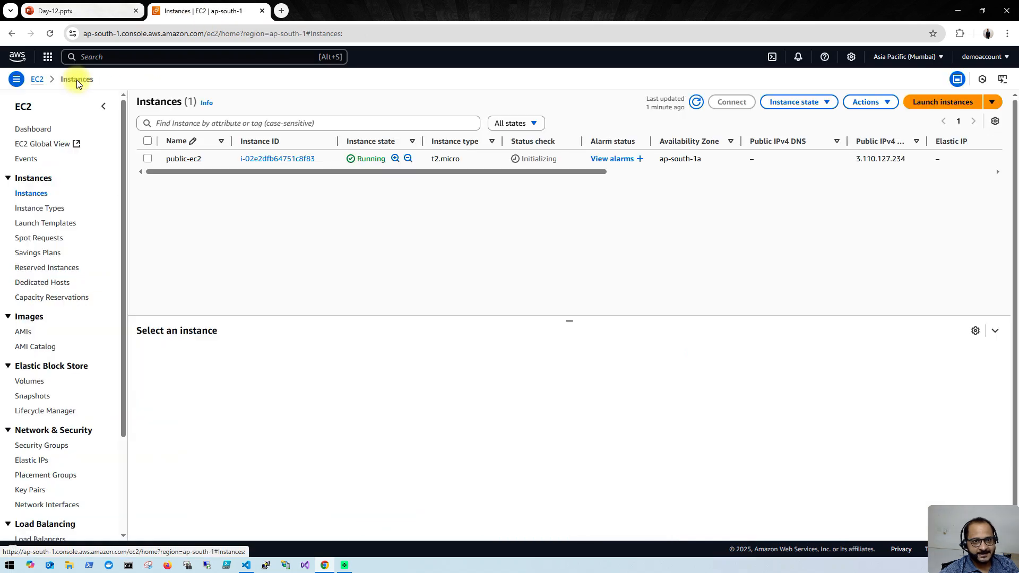
{"action": "left_click", "coordinate": [696, 102]}
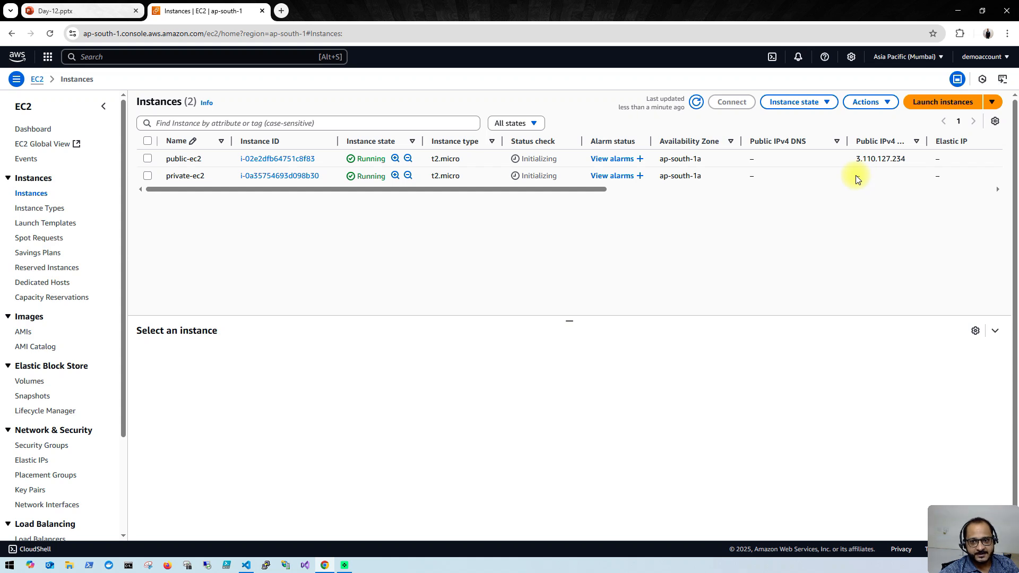
- Open a command prompt in the Downloads folder and copy the example SSH client command for connecting to public-ec2
{"action": "left_click_drag", "start_coordinate": [855, 159], "coordinate": [905, 158]}
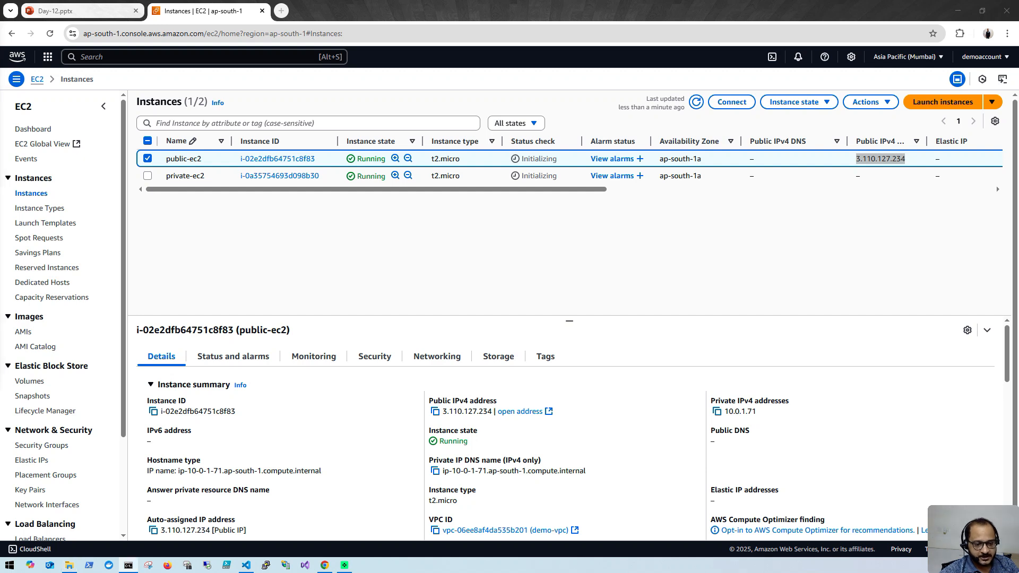
{"action": "left_click_drag", "start_coordinate": [1, 59], "coordinate": [600, 202]}
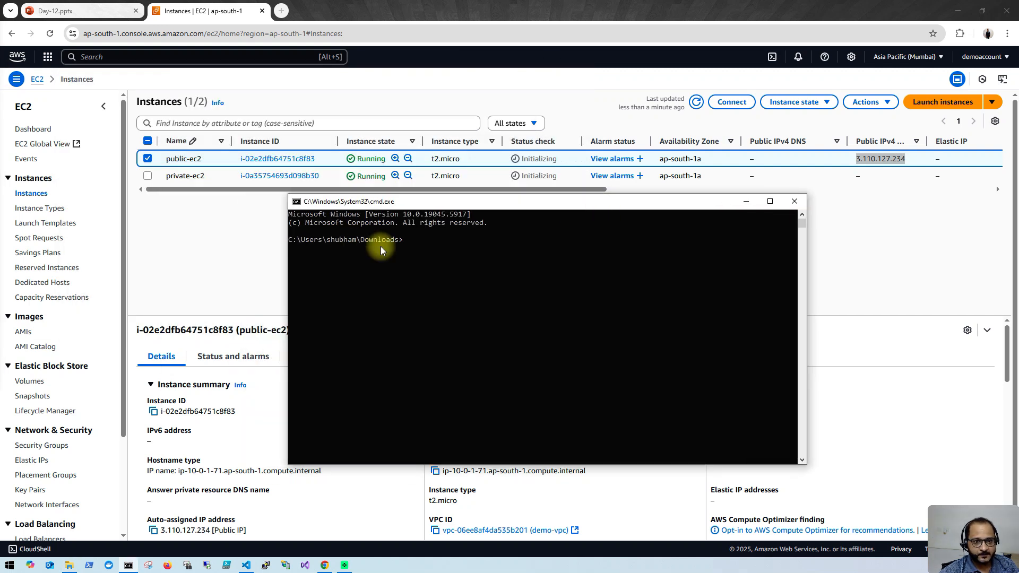
{"action": "left_click", "coordinate": [741, 103]}
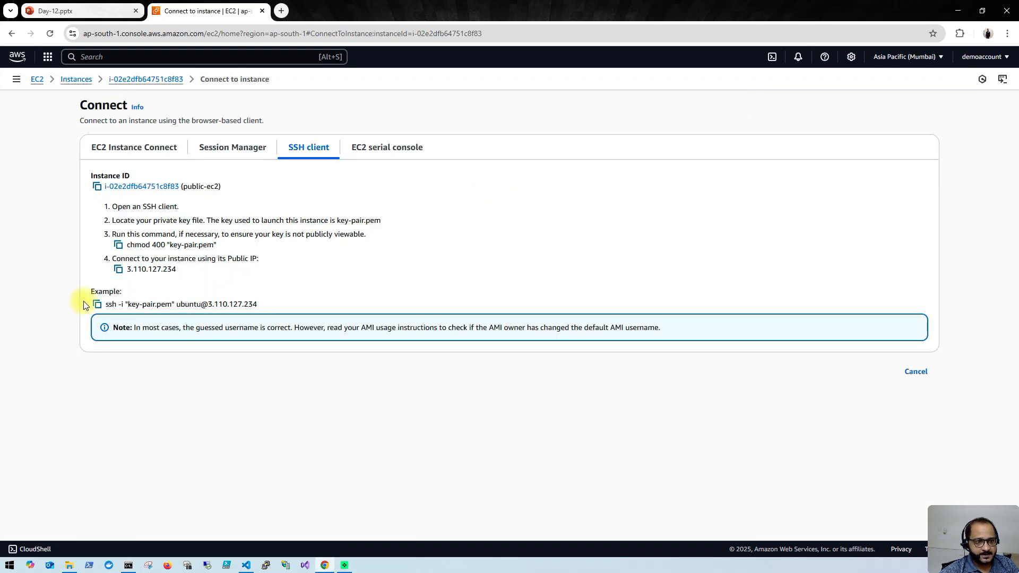
{"action": "left_click", "coordinate": [97, 305]}
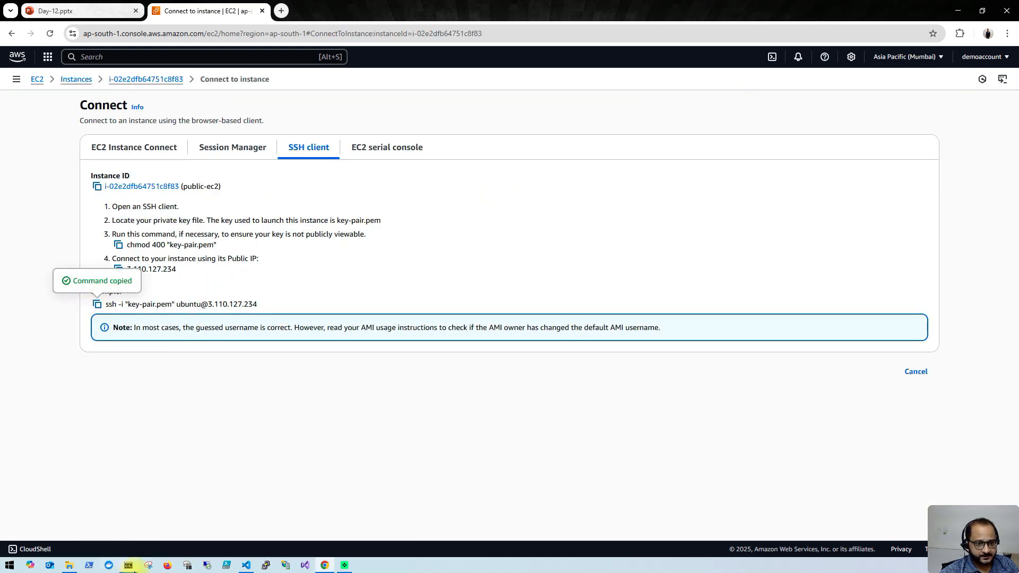
- Connect to public-ec2 over SSH with the copied command, accept the host key with yes, and clear the terminal
{"action": "left_click", "coordinate": [128, 564]}
{"action": "right_click", "coordinate": [495, 253]}
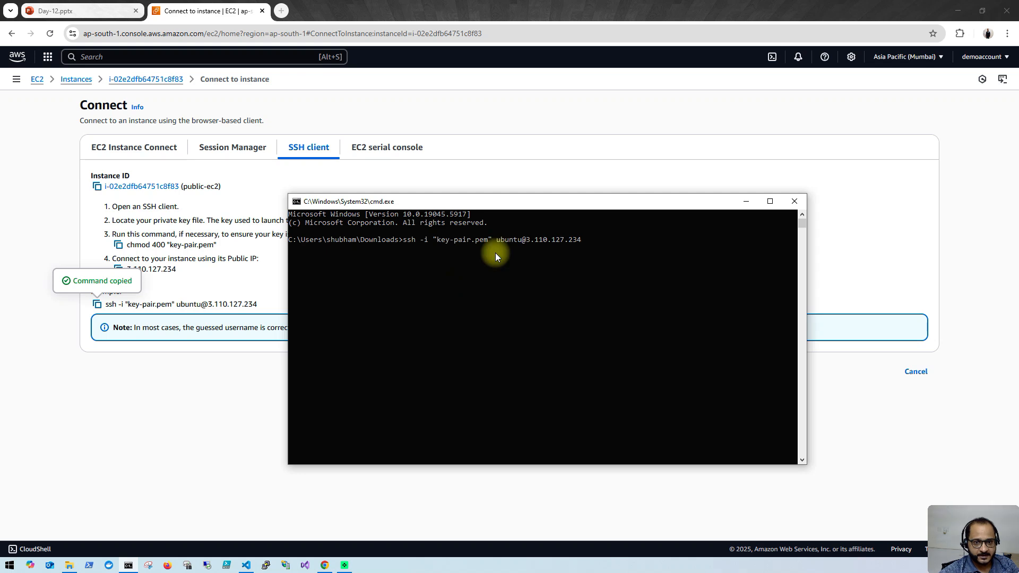
{"action": "key", "text": "Return"}
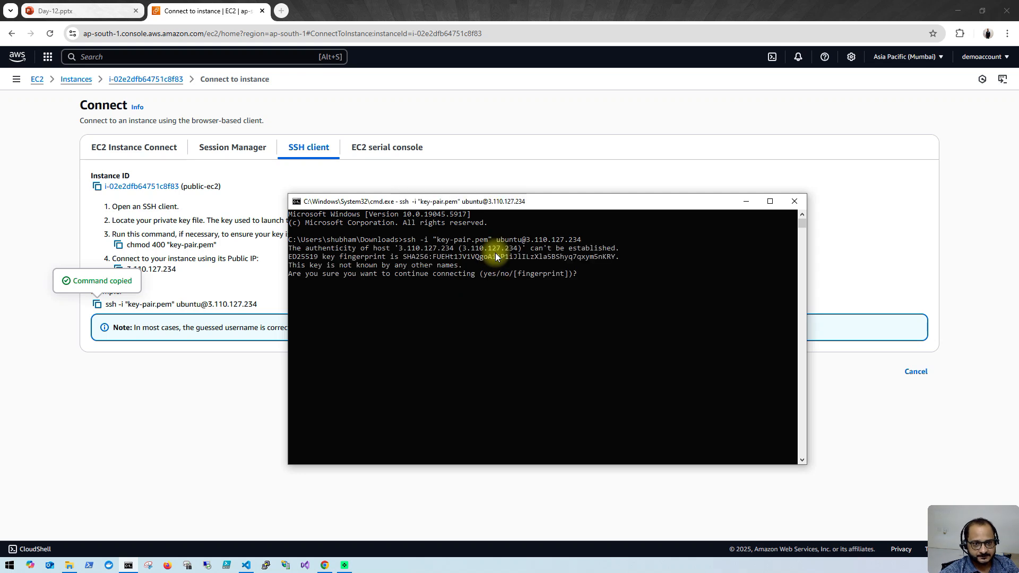
{"action": "type", "text": "yes"}
{"action": "key", "text": "Return"}
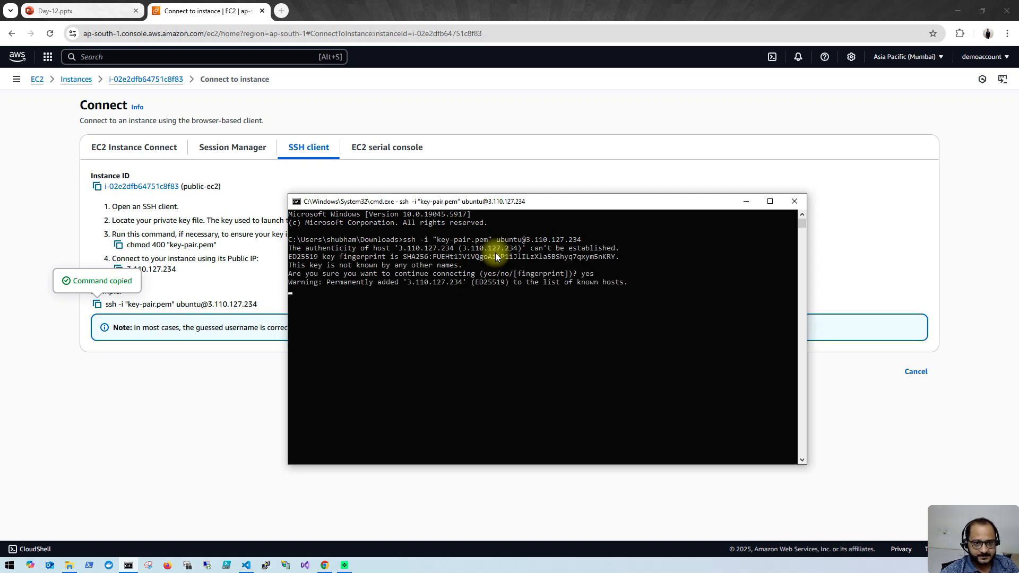
{"action": "type", "text": "clear"}
{"action": "key", "text": "Return"}
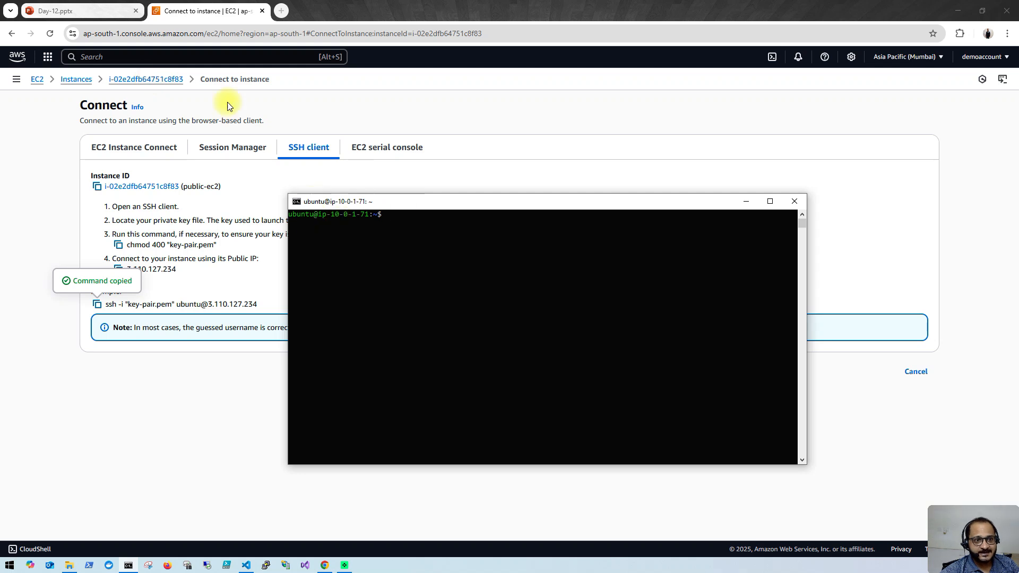
- Return to the EC2 instances list, select only private-ec2, and copy its example SSH client command
{"action": "left_click", "coordinate": [165, 80]}
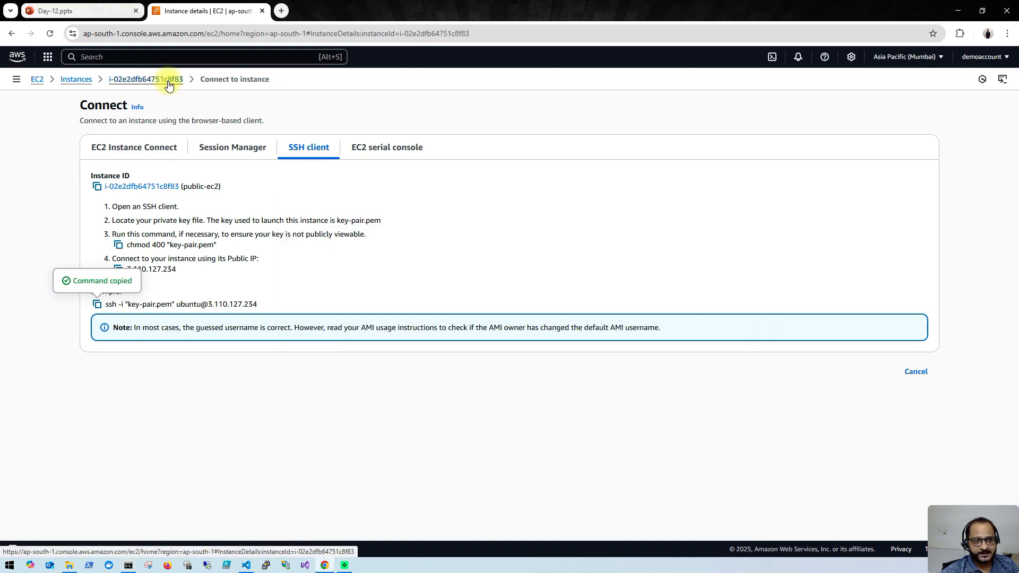
{"action": "left_click", "coordinate": [79, 80]}
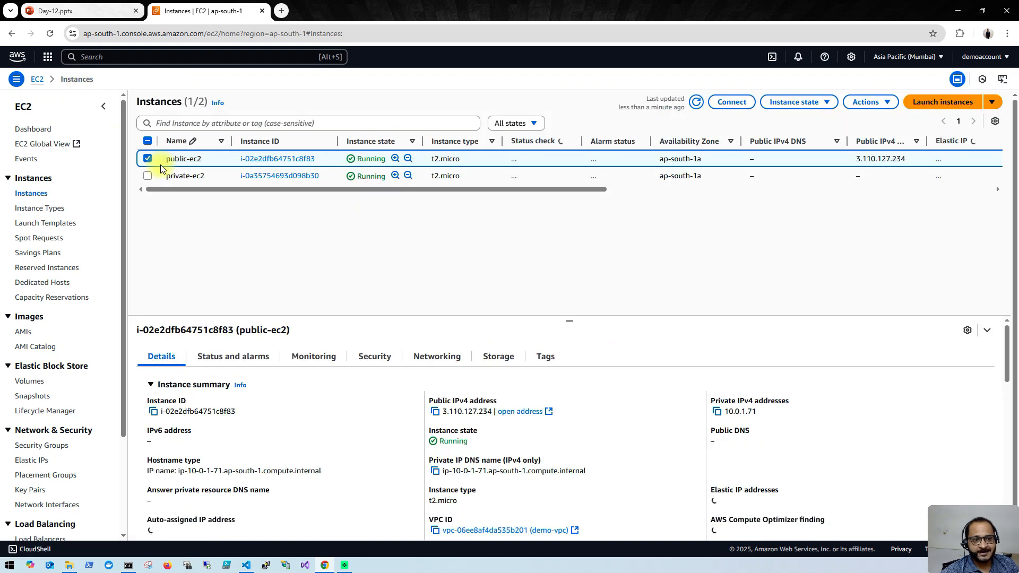
{"action": "left_click", "coordinate": [148, 160]}
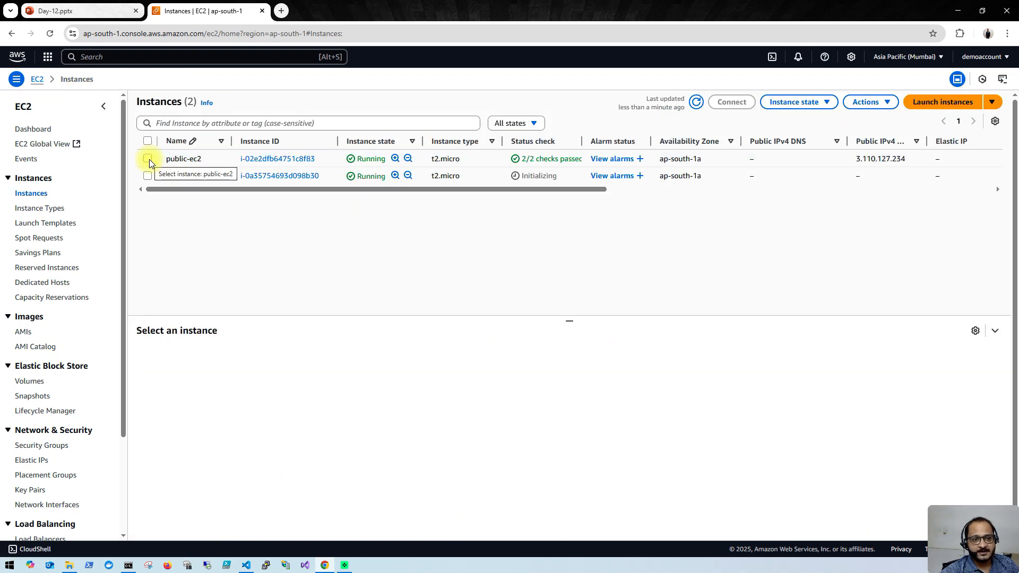
{"action": "left_click", "coordinate": [151, 176]}
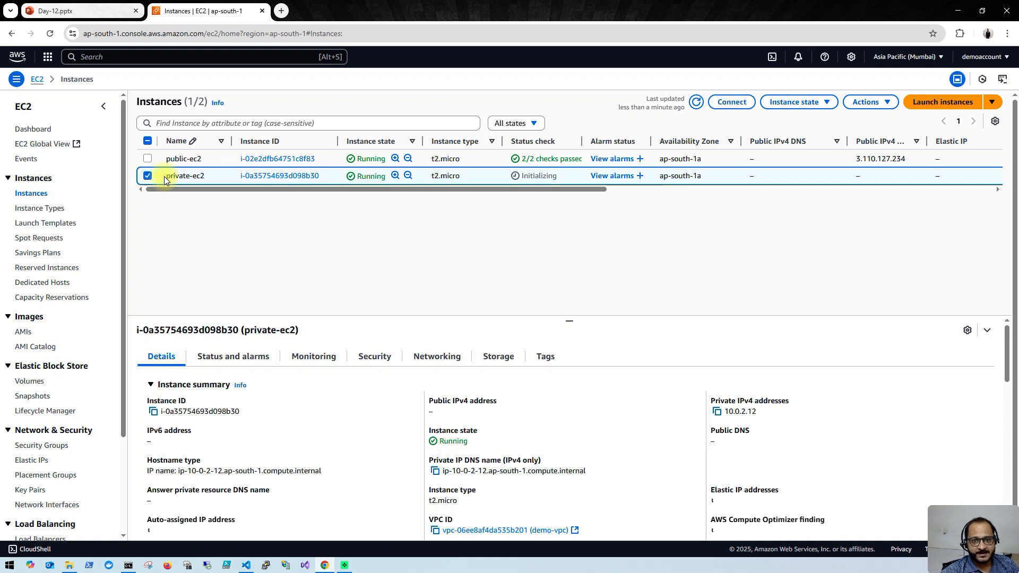
{"action": "left_click", "coordinate": [730, 105]}
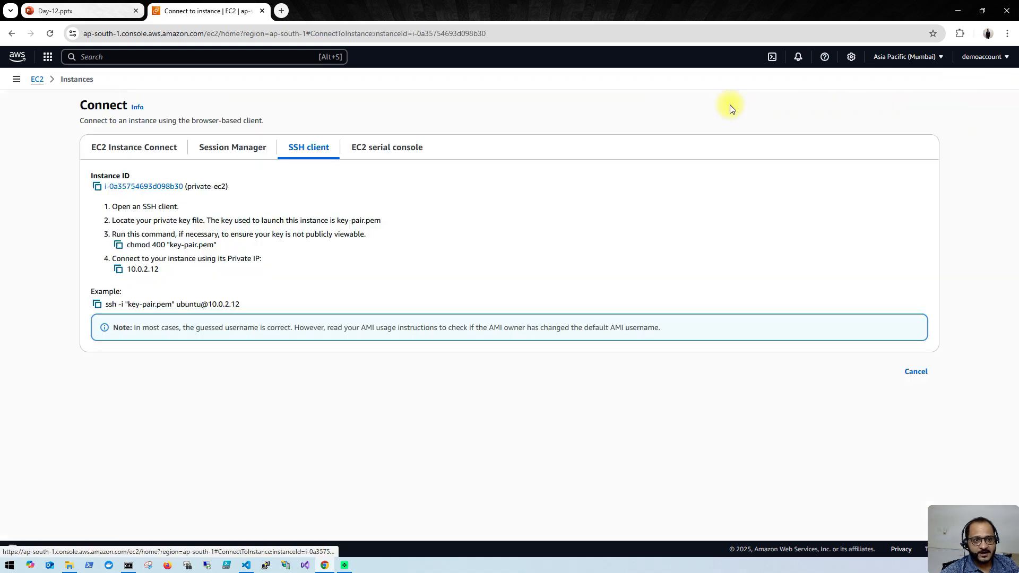
{"action": "left_click", "coordinate": [97, 304]}
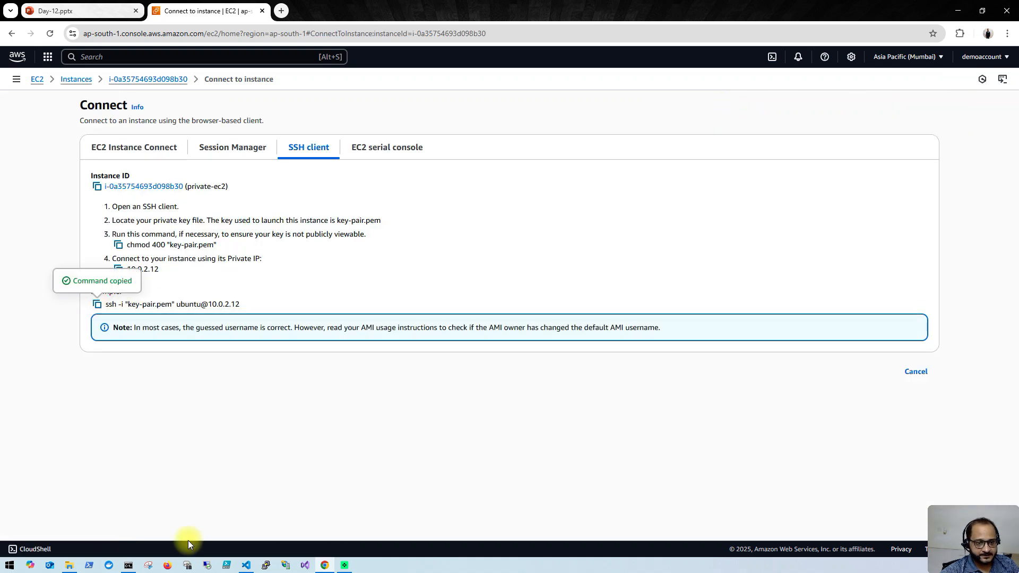
- Try to connect to private-ec2 from the public-ec2 session with the copied SSH command, accepting the host key, and clear the terminal
{"action": "left_click", "coordinate": [130, 567]}
{"action": "right_click", "coordinate": [476, 258]}
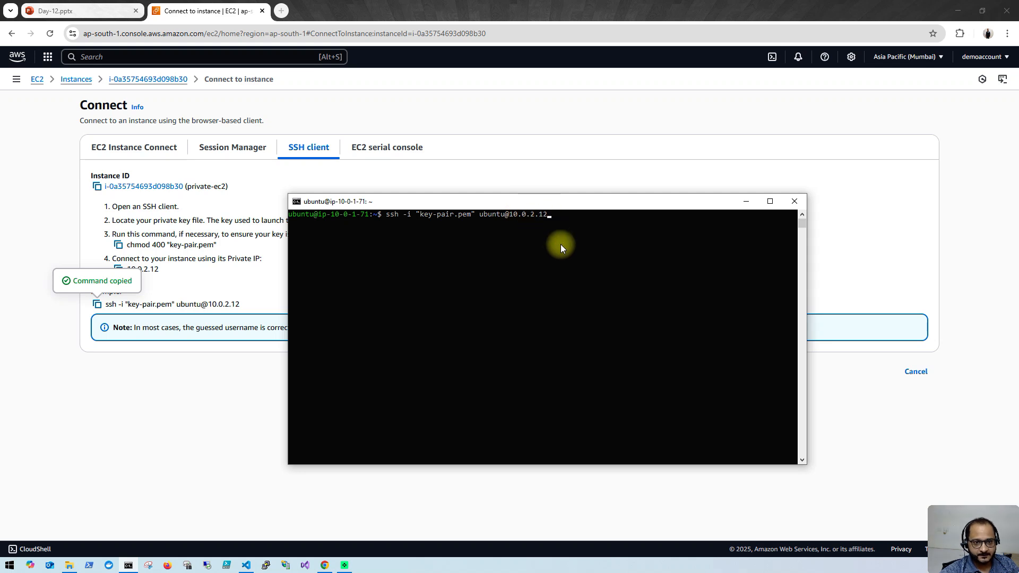
{"action": "key", "text": "Return"}
{"action": "type", "text": "yes"}
{"action": "key", "text": "Return"}
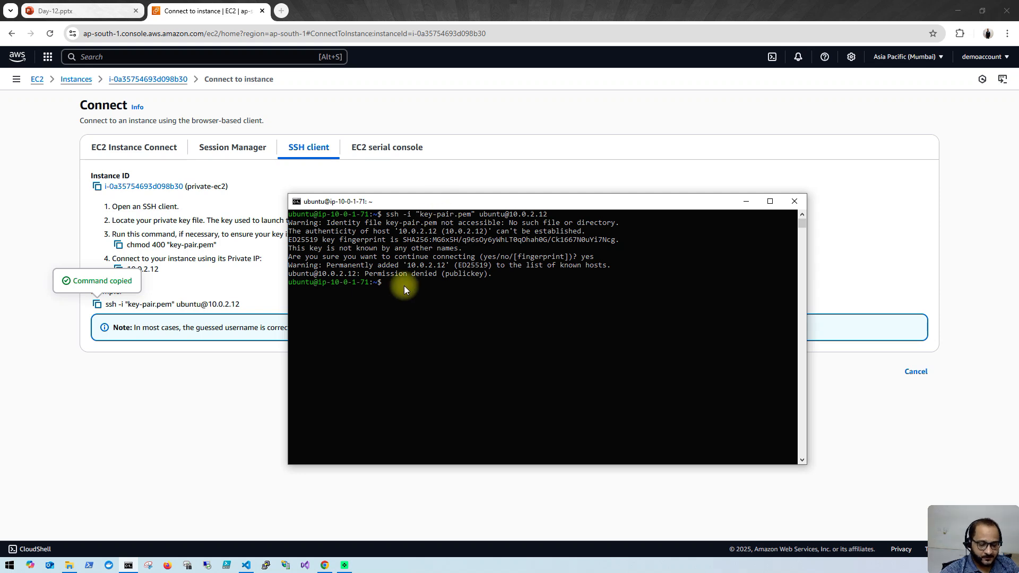
{"action": "key", "text": "Return"}
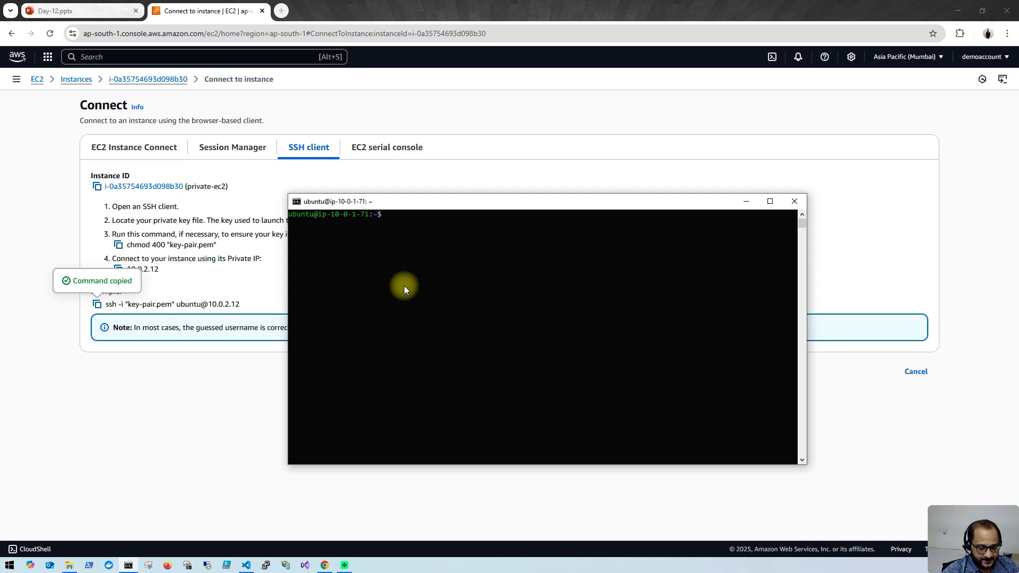
- Open a new file named key-pair.pem in vi on public-ec2, using the file name from the SSH command, and start text entry
{"action": "type", "text": "vi"}
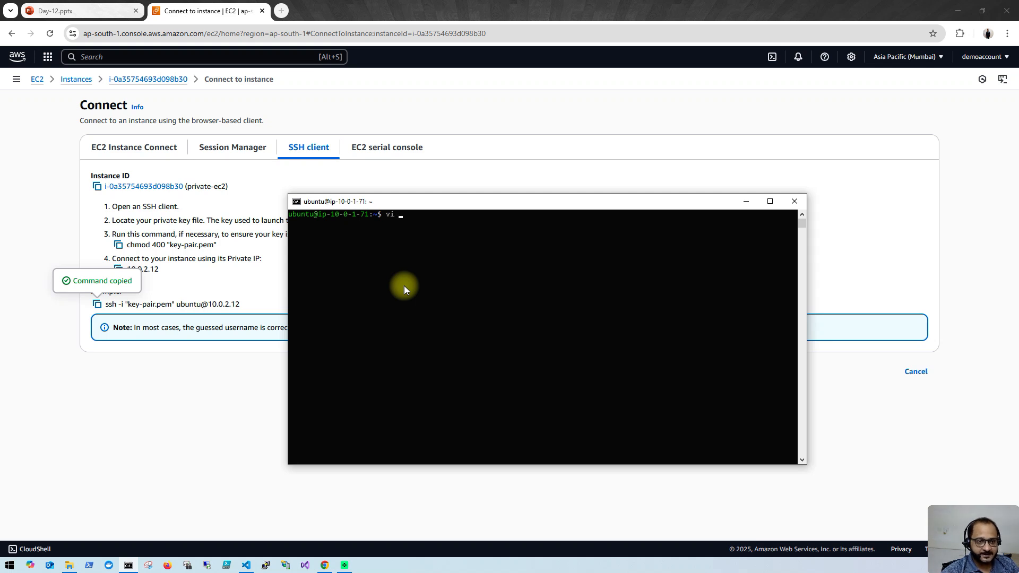
{"action": "left_click_drag", "start_coordinate": [128, 304], "coordinate": [172, 306]}
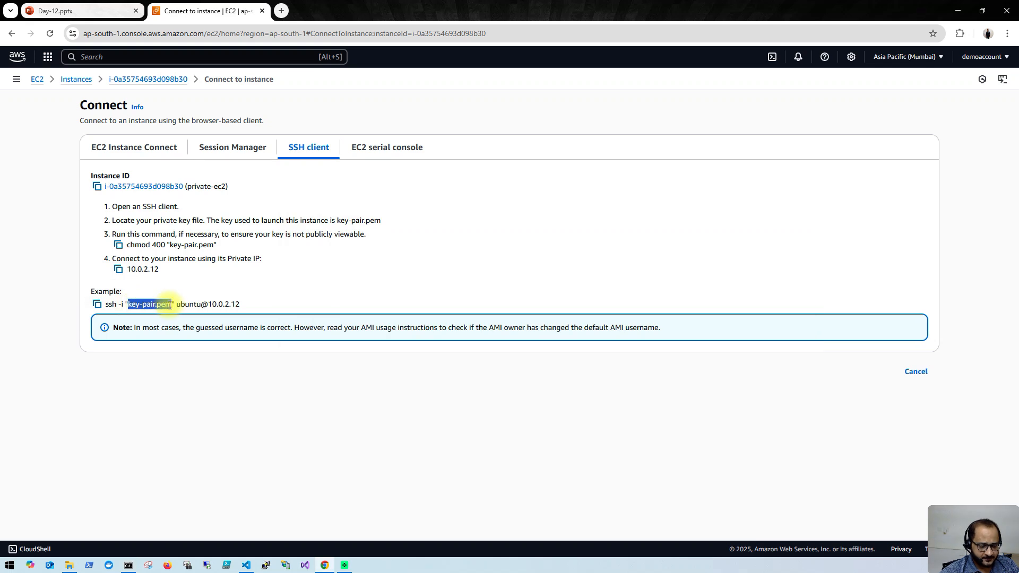
{"action": "left_click", "coordinate": [128, 565]}
{"action": "type", "text": "vi"}
{"action": "right_click", "coordinate": [432, 238]}
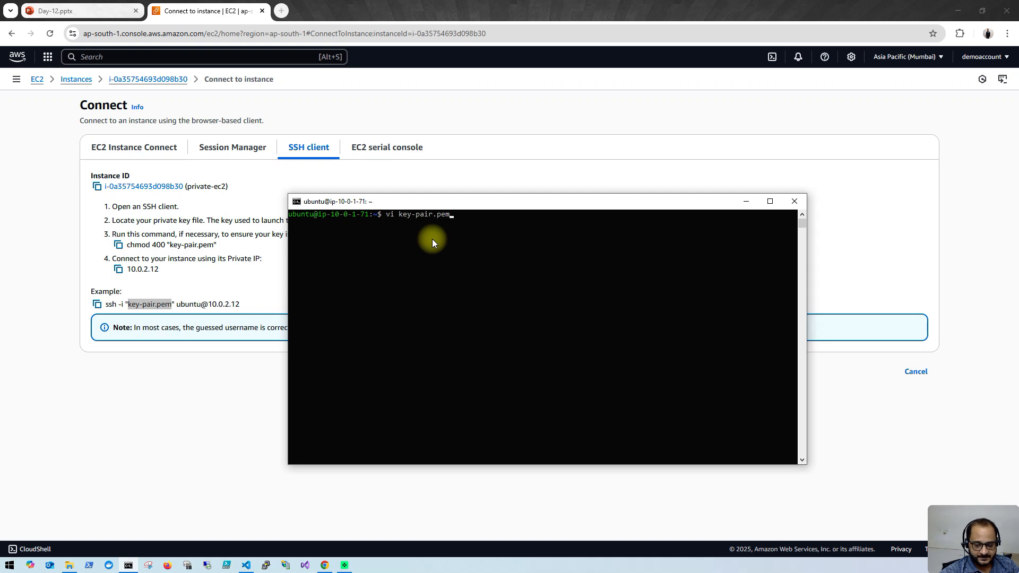
{"action": "key", "text": "Return"}
{"action": "key", "text": "shift+r"}
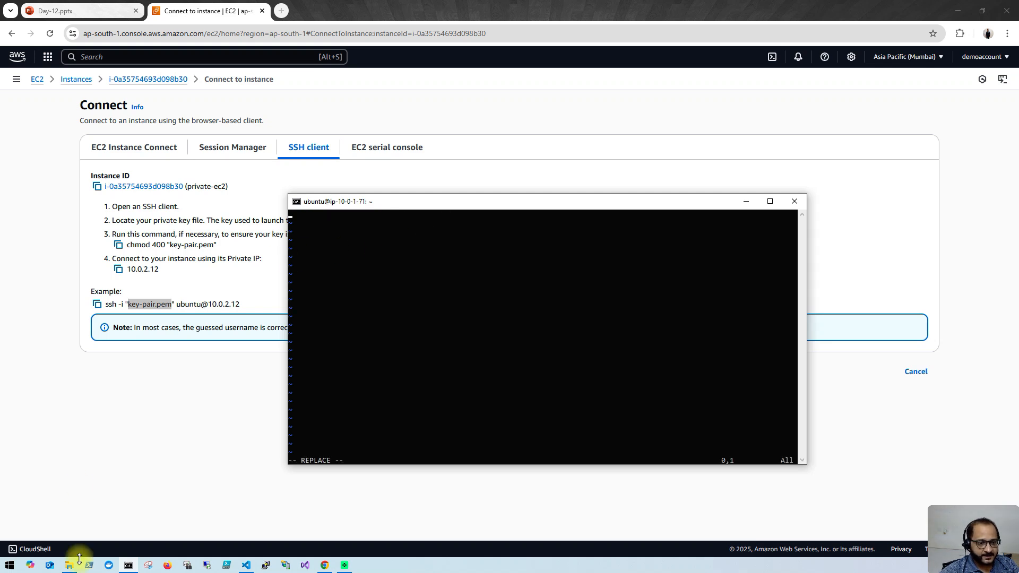
- Copy the entire private key from the local key-pair.pem in Notepad++ and paste it into the open vi file
{"action": "key", "text": "alt+Tab"}
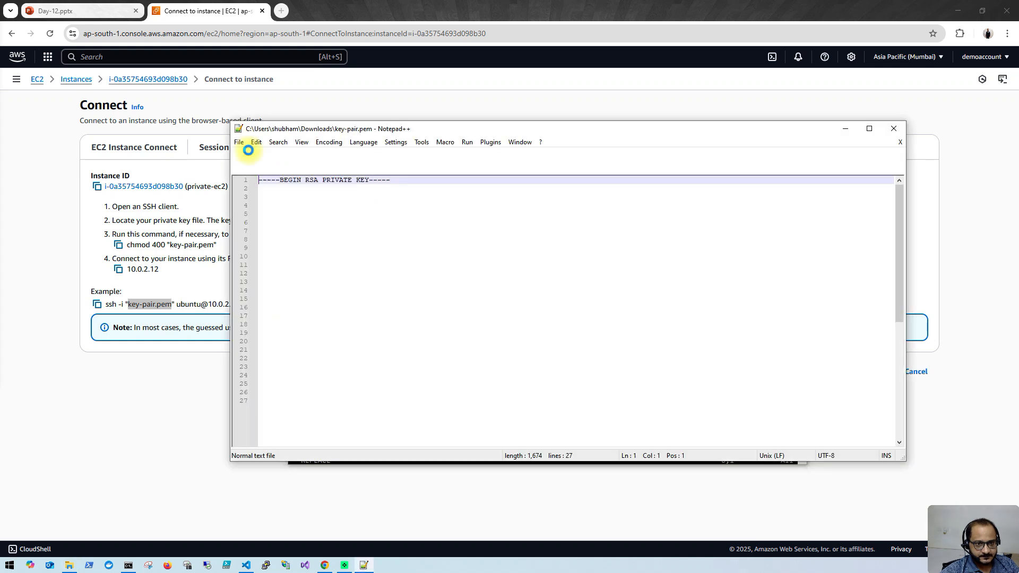
{"action": "left_click", "coordinate": [400, 340]}
{"action": "key", "text": "ctrl+a"}
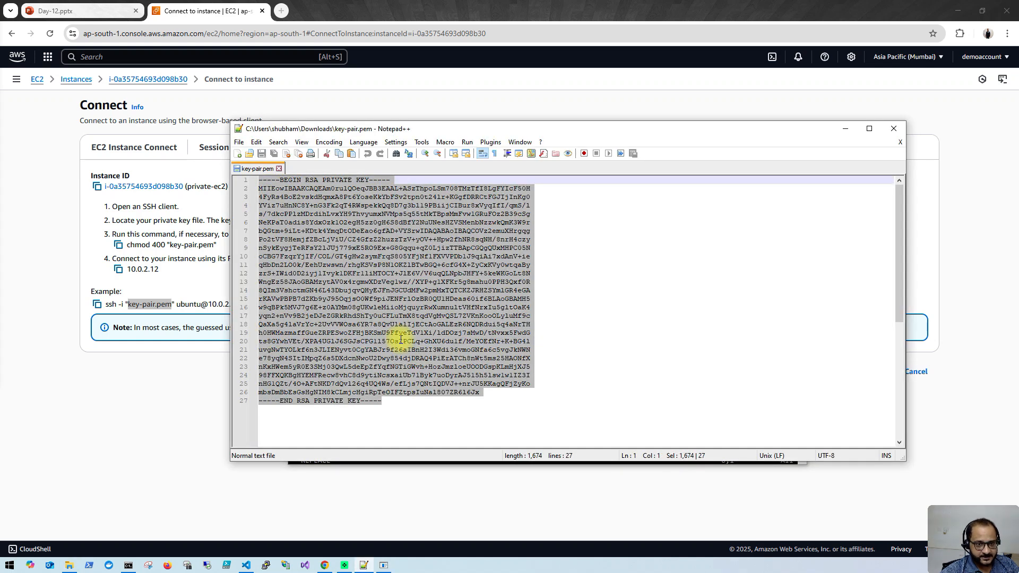
{"action": "left_click", "coordinate": [846, 129]}
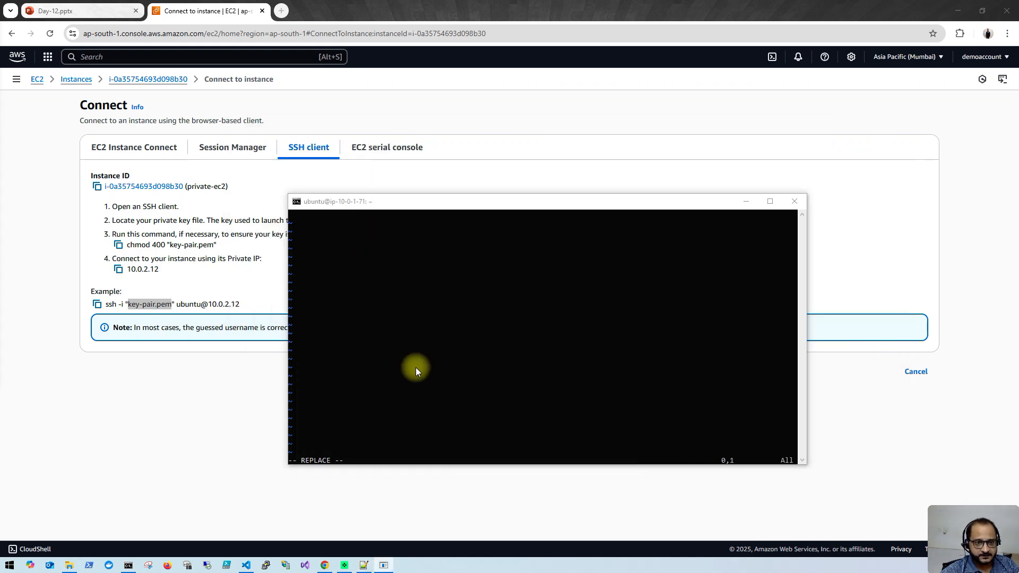
{"action": "left_click", "coordinate": [364, 241]}
{"action": "type", "text": "i"}
{"action": "key", "text": "BackSpace"}
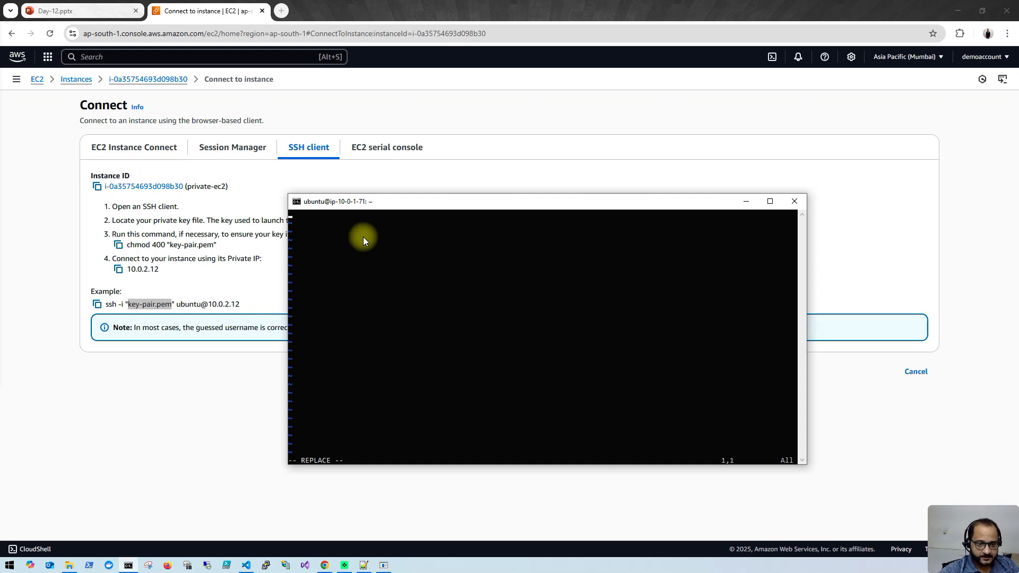
{"action": "right_click", "coordinate": [363, 240]}
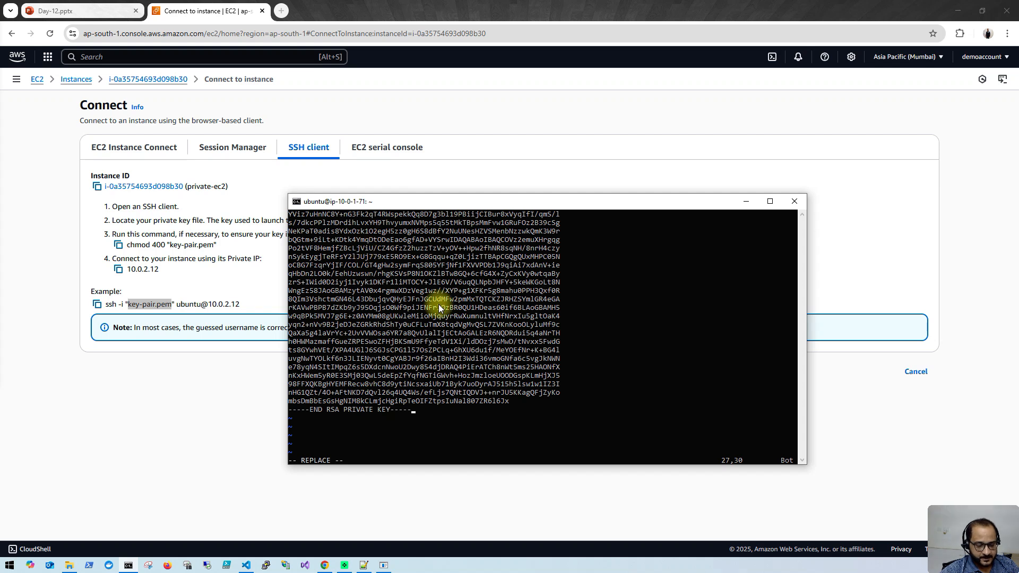
- Try to quit vi with :qa, and delete that text from the end of the key file
{"action": "key", "text": "ctrl+x"}
{"action": "type", "text": "y"}
{"action": "key", "text": "BackSpace"}
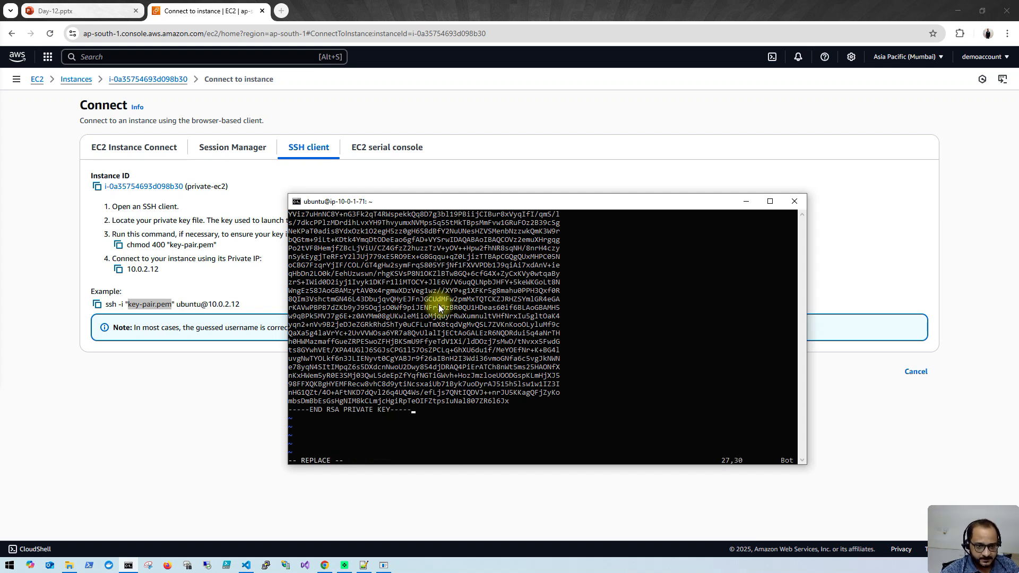
{"action": "key", "text": "ctrl+x"}
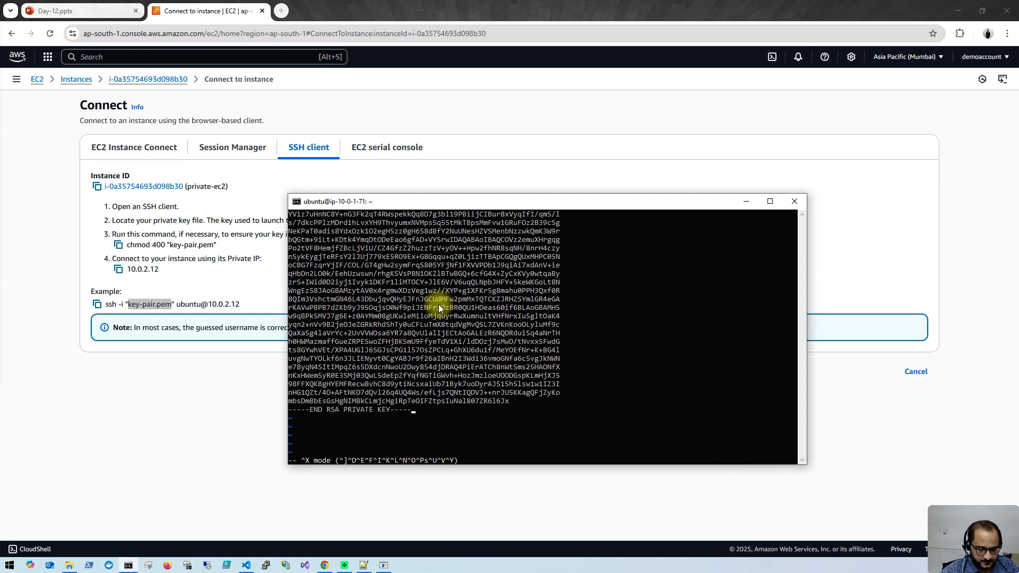
{"action": "type", "text": ":qa"}
{"action": "key", "text": "Return"}
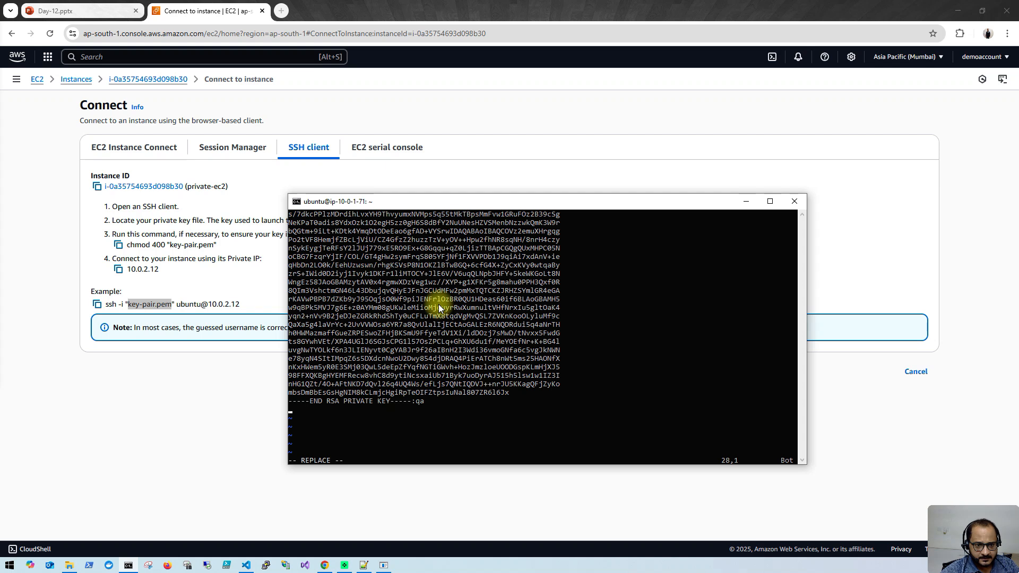
{"action": "key", "text": "BackSpace"}
{"action": "key", "text": "BackSpace"}
{"action": "key", "text": "BackSpace"}
{"action": "key", "text": "BackSpace"}
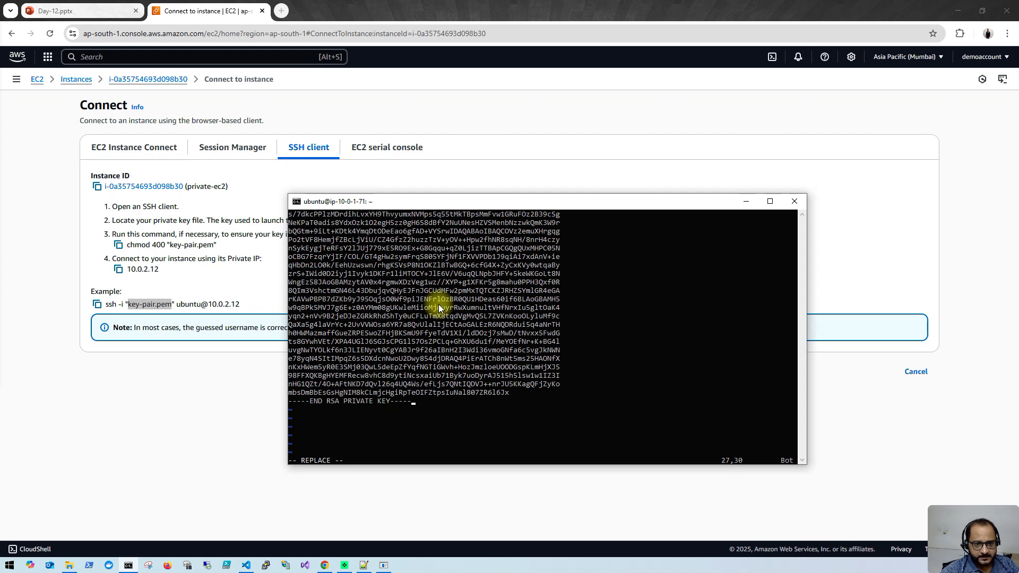
- Try again to exit vi, and extend the terminal window to the full screen height to show the whole key
{"action": "key", "text": "ctrl+x"}
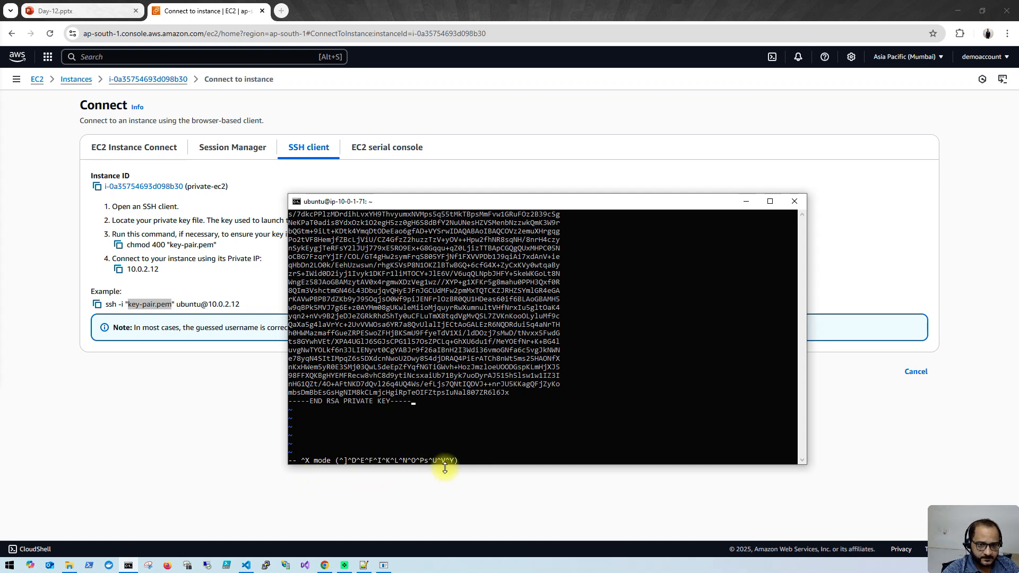
{"action": "key", "text": "ctrl+y"}
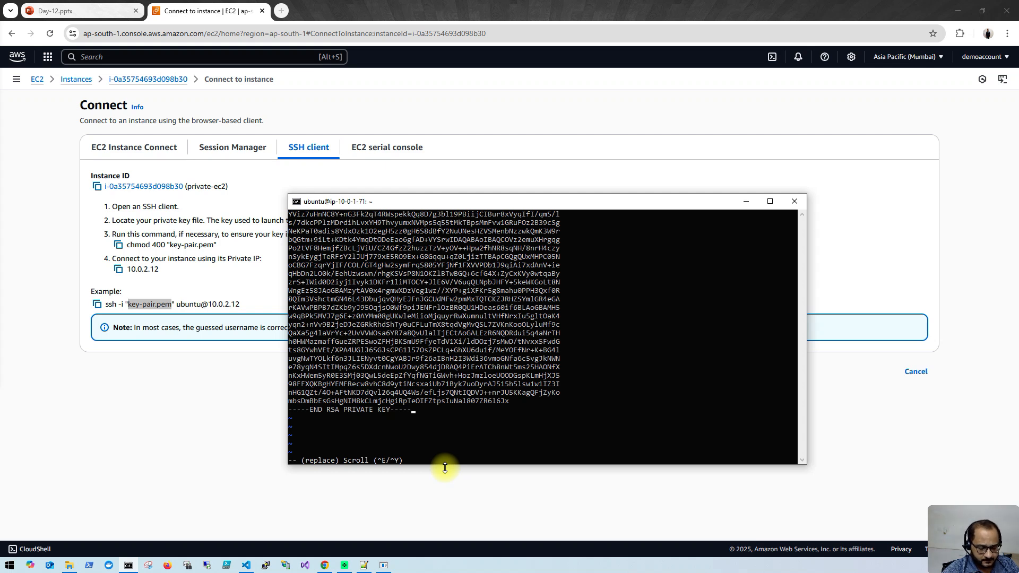
{"action": "key", "text": "ctrl+x"}
{"action": "key", "text": "ctrl+y"}
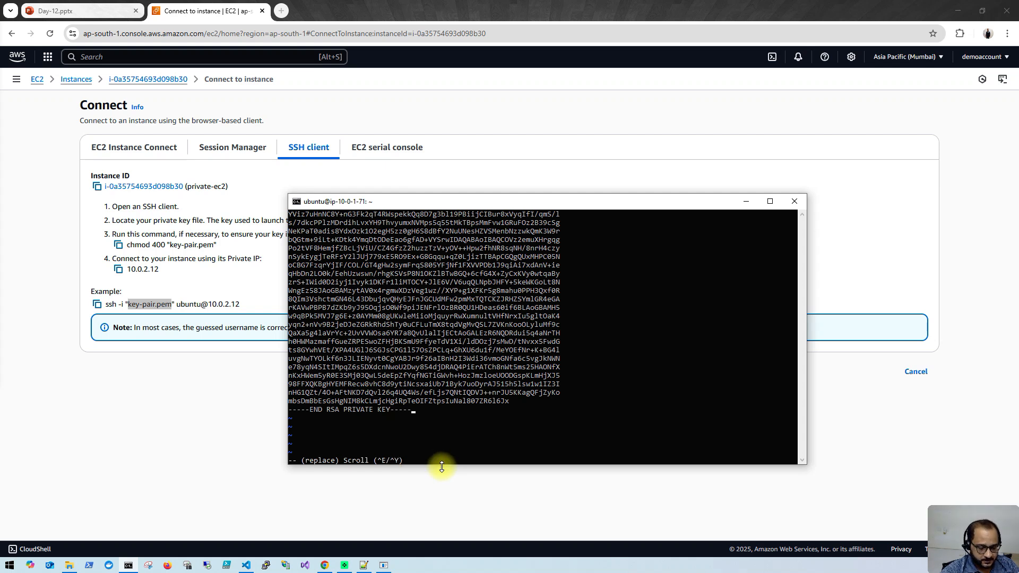
{"action": "double_click", "coordinate": [442, 465]}
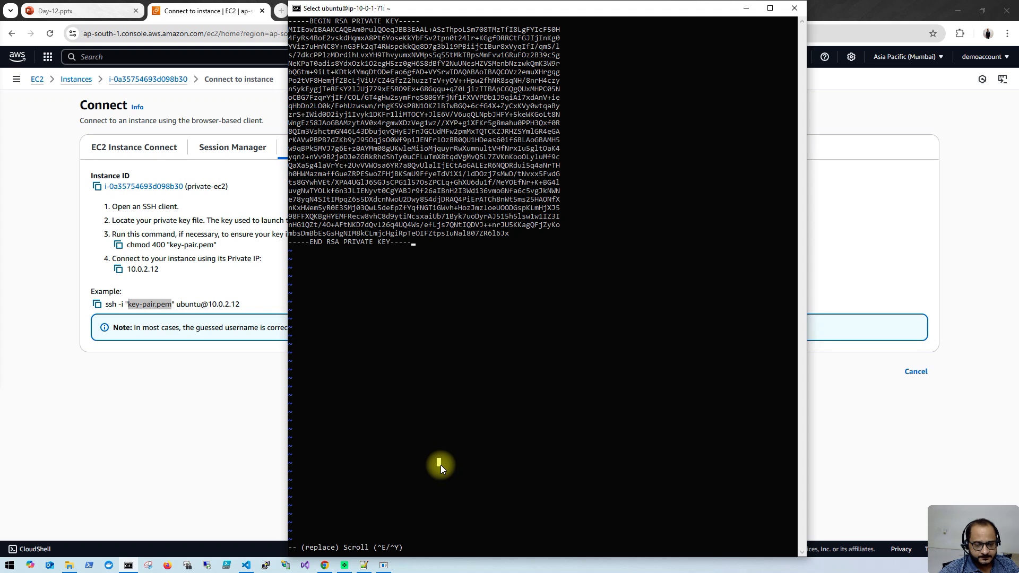
{"action": "key", "text": "Escape"}
{"action": "key", "text": "Return"}
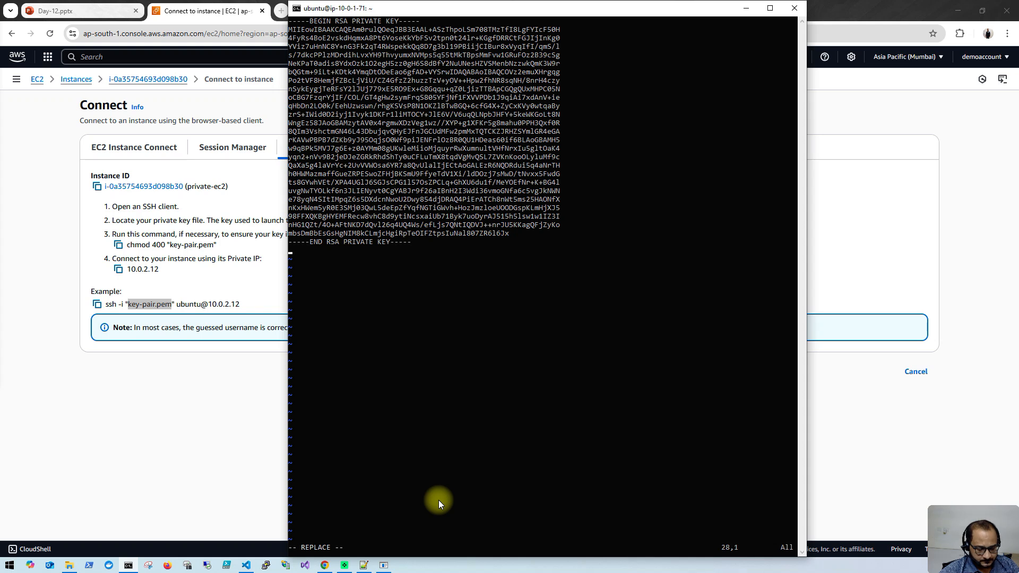
{"action": "key", "text": "ctrl+x"}
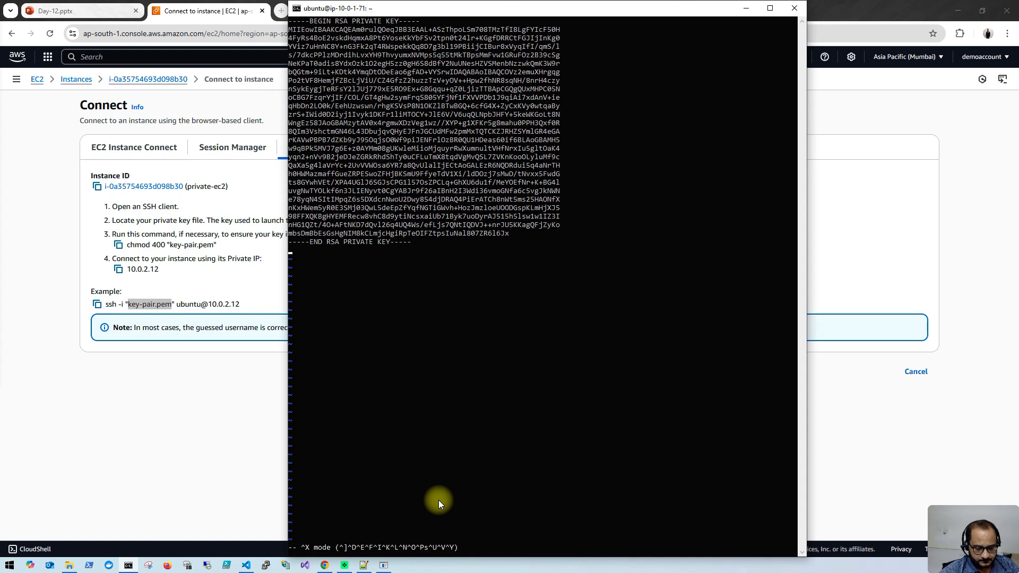
{"action": "type", "text": ":"}
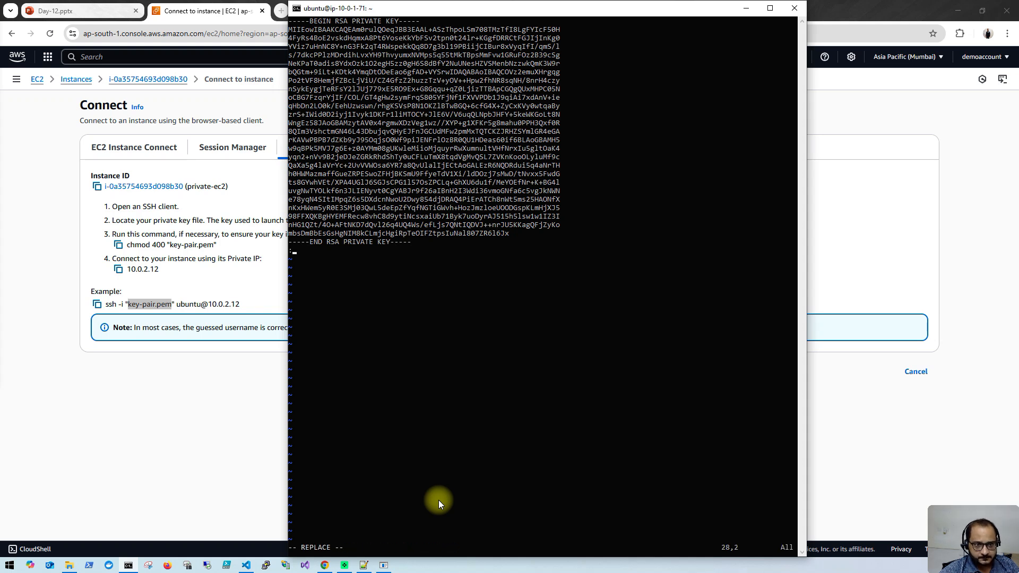
{"action": "key", "text": "BackSpace"}
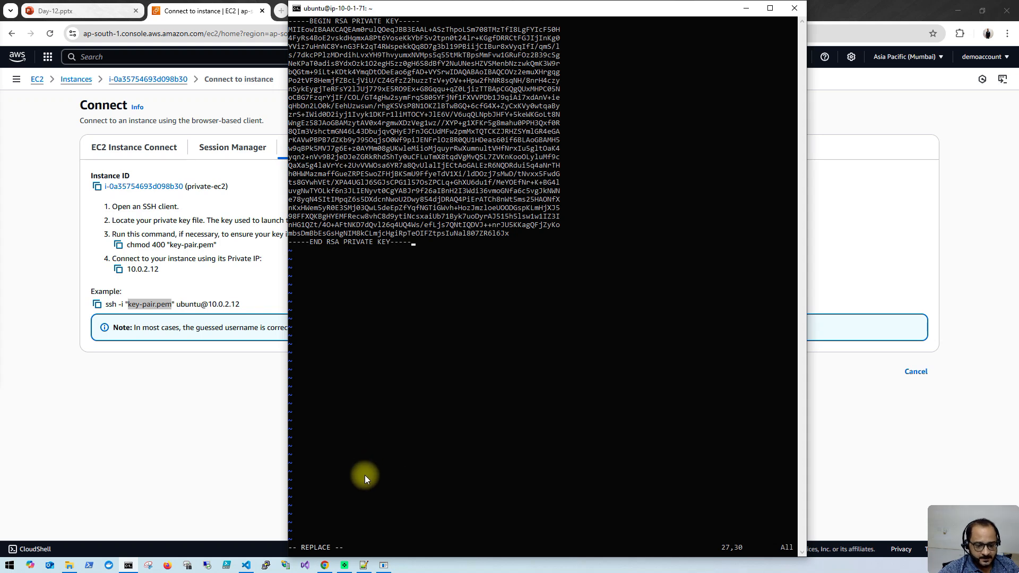
{"action": "key", "text": "ctrl+x"}
{"action": "type", "text": ":"}
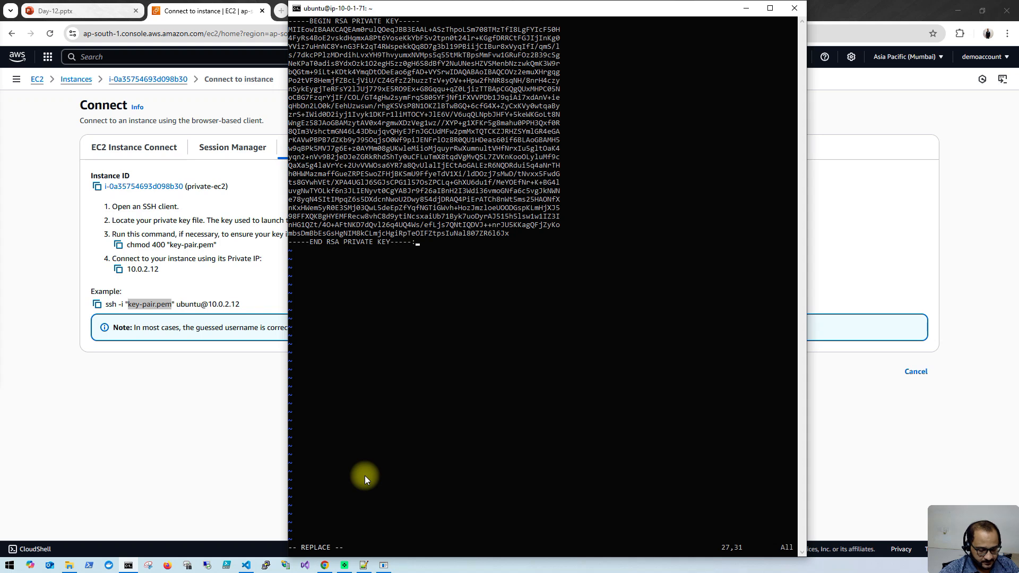
- Leave text entry, then save key-pair.pem and quit vi with :wq
{"action": "key", "text": "Escape"}
{"action": "type", "text": ":wq"}
{"action": "key", "text": "Return"}
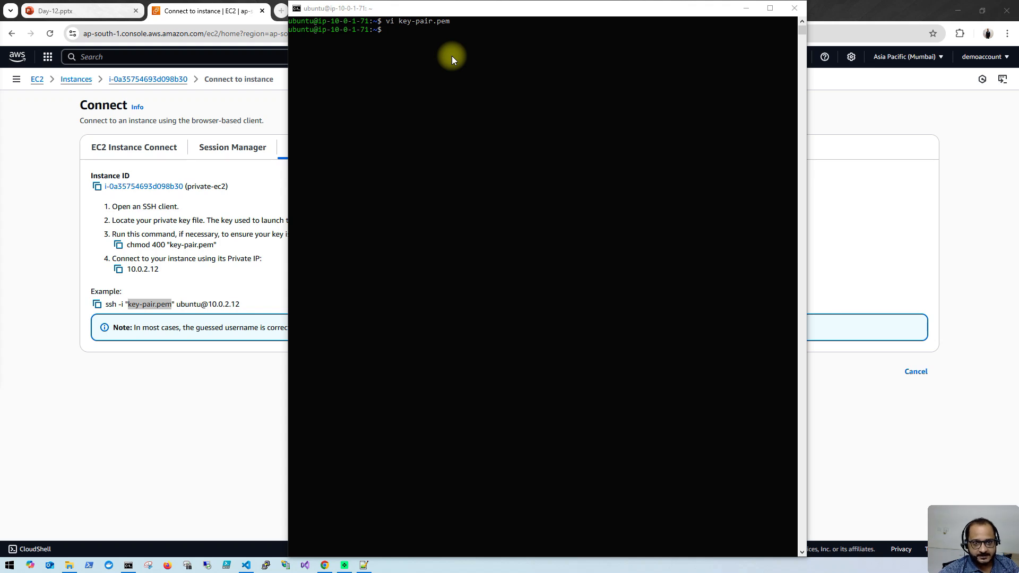
{"action": "left_click", "coordinate": [446, 92]}
{"action": "key", "text": "Up"}
{"action": "key", "text": "Up"}
{"action": "key", "text": "Up"}
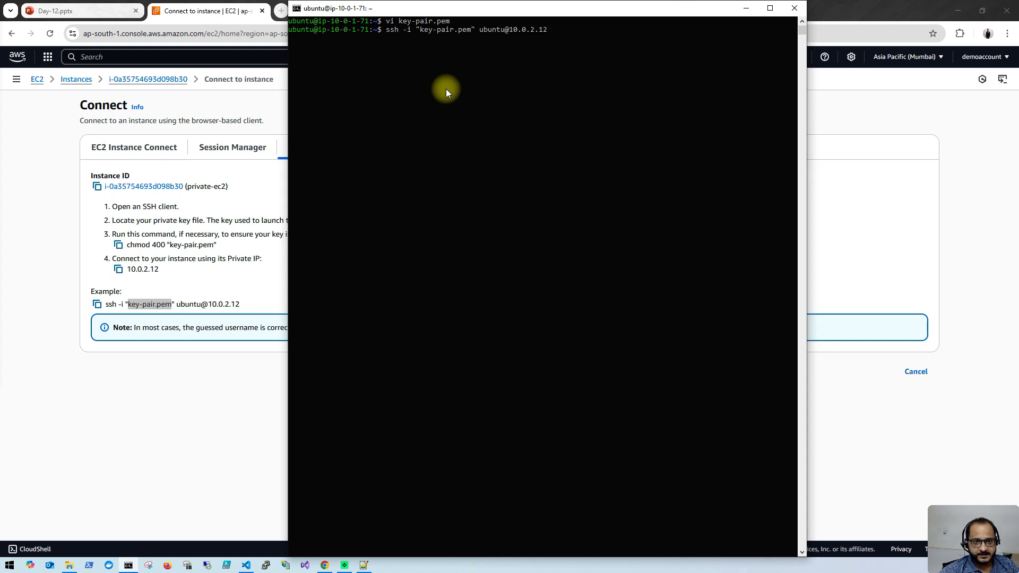
{"action": "key", "text": "Return"}
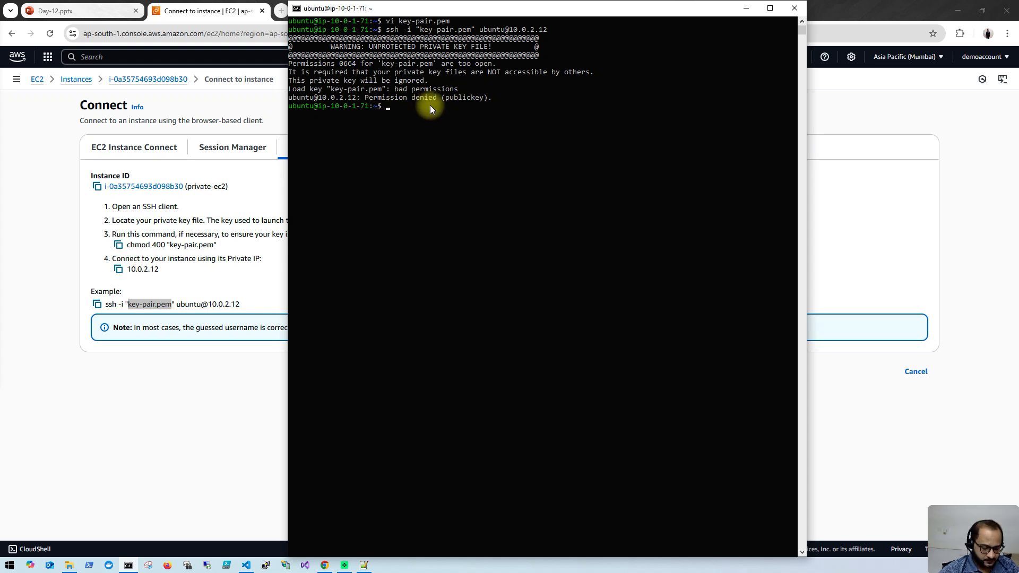
- Restrict the private key file's permissions by running chmod 400 key-pair.pem
{"action": "type", "text": "chmod 4"}
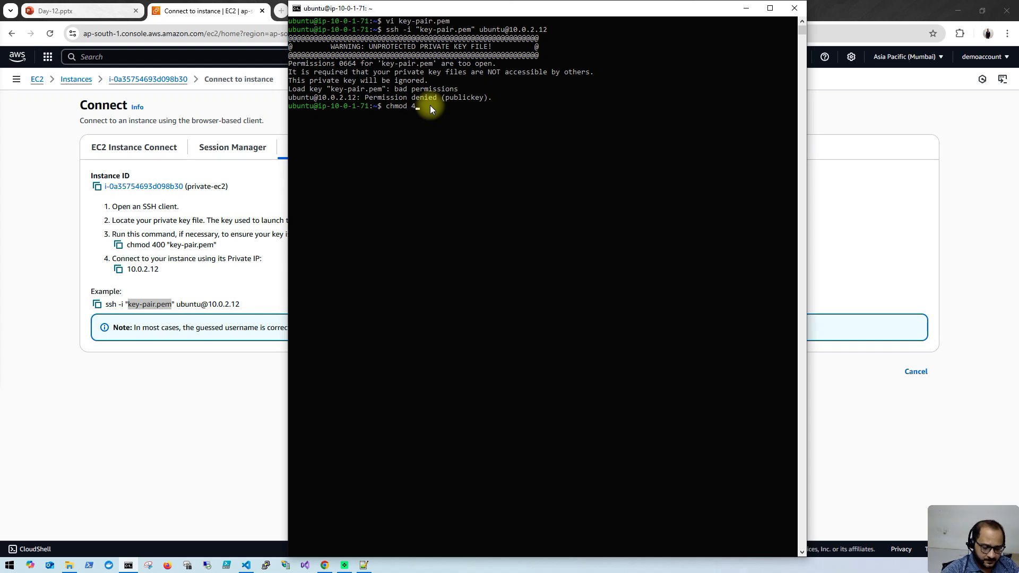
{"action": "type", "text": "00 "}
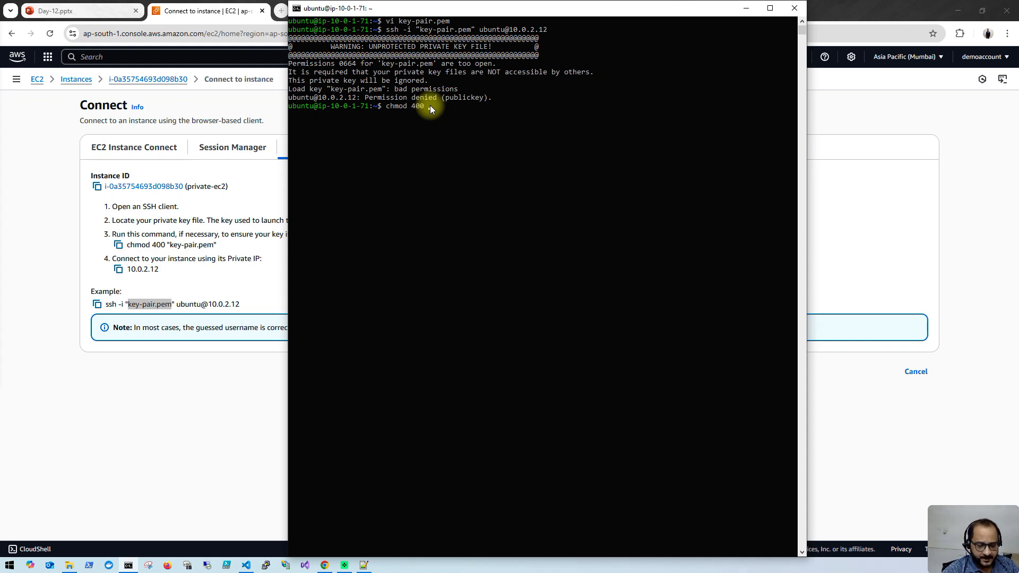
{"action": "type", "text": "key-pair.pem"}
{"action": "key", "text": "Return"}
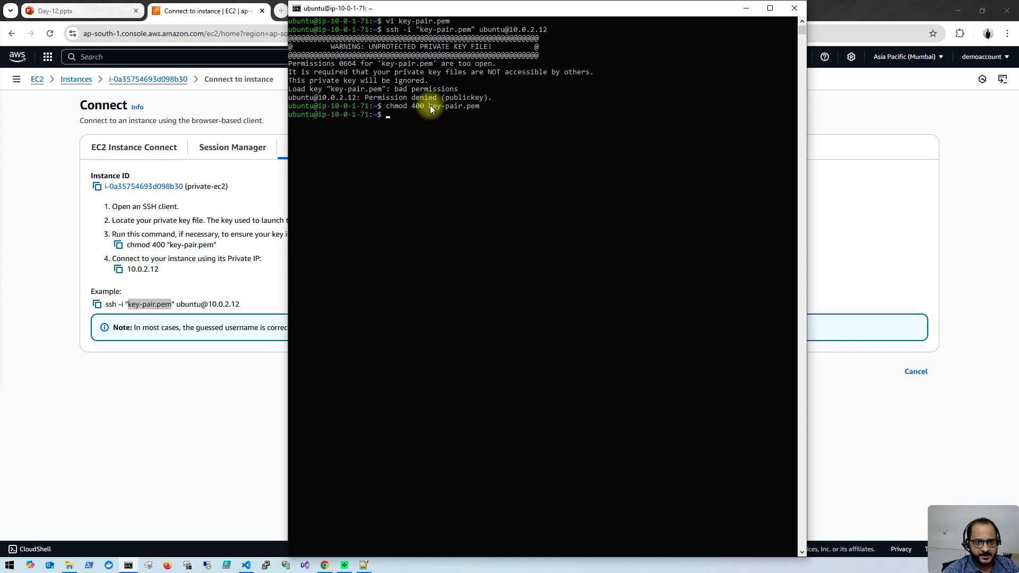
{"action": "key", "text": "Up"}
{"action": "key", "text": "Up"}
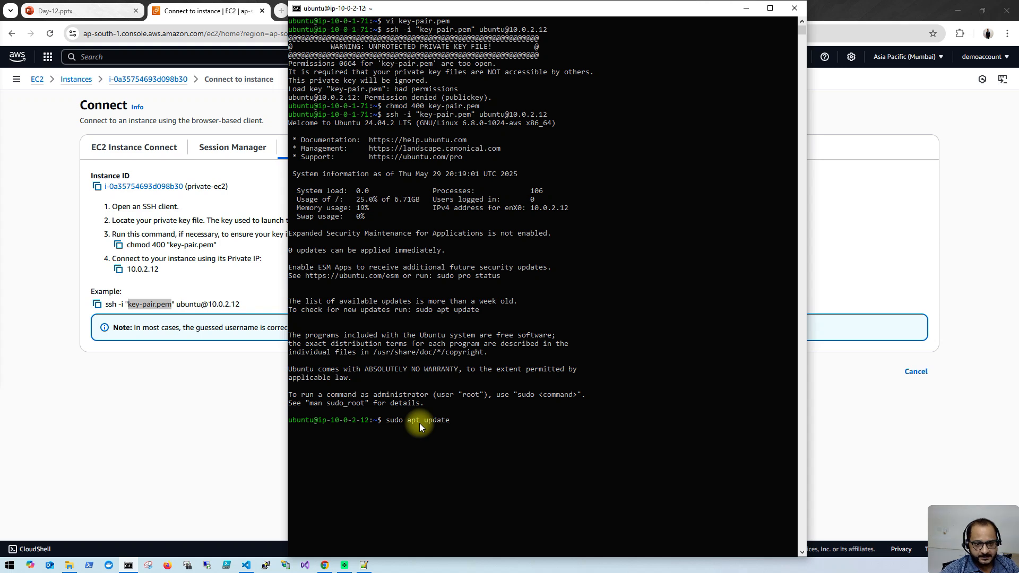
{"action": "key", "text": "Return"}
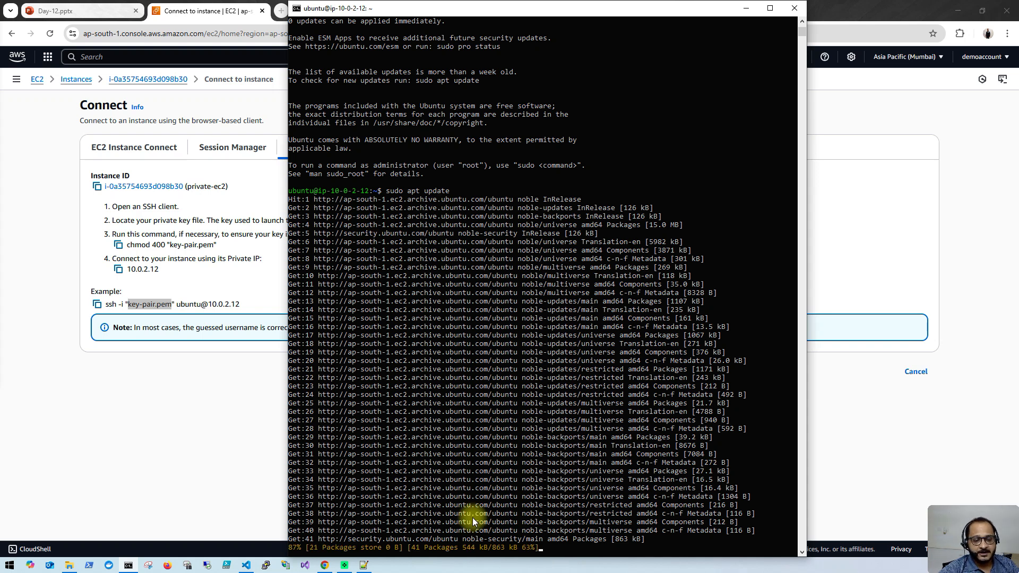
- Check the network diagram in the Day-12 slides, and open public-route-table in the VPC console to examine its routes
{"action": "left_click", "coordinate": [93, 13]}
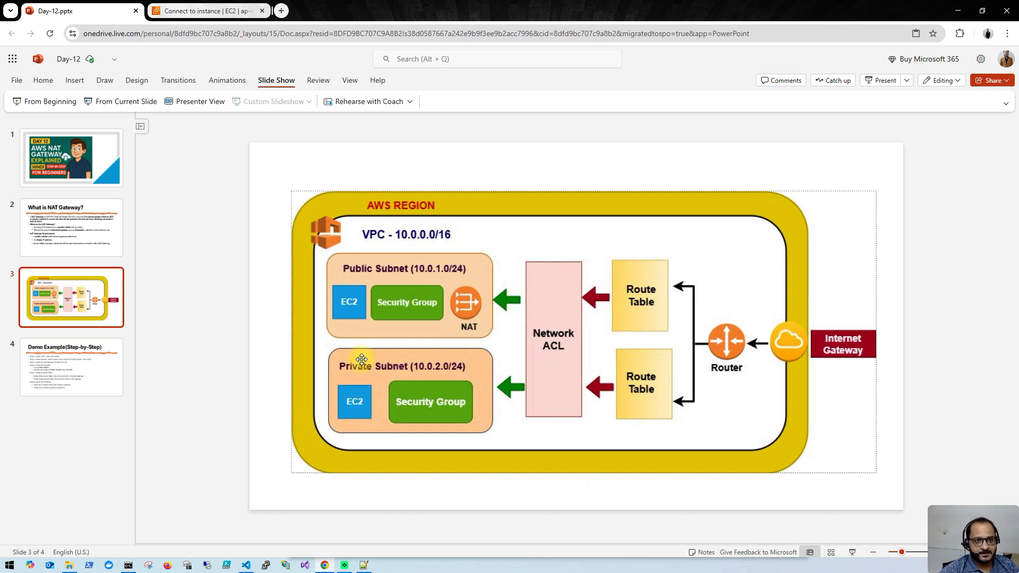
{"action": "left_click", "coordinate": [201, 11]}
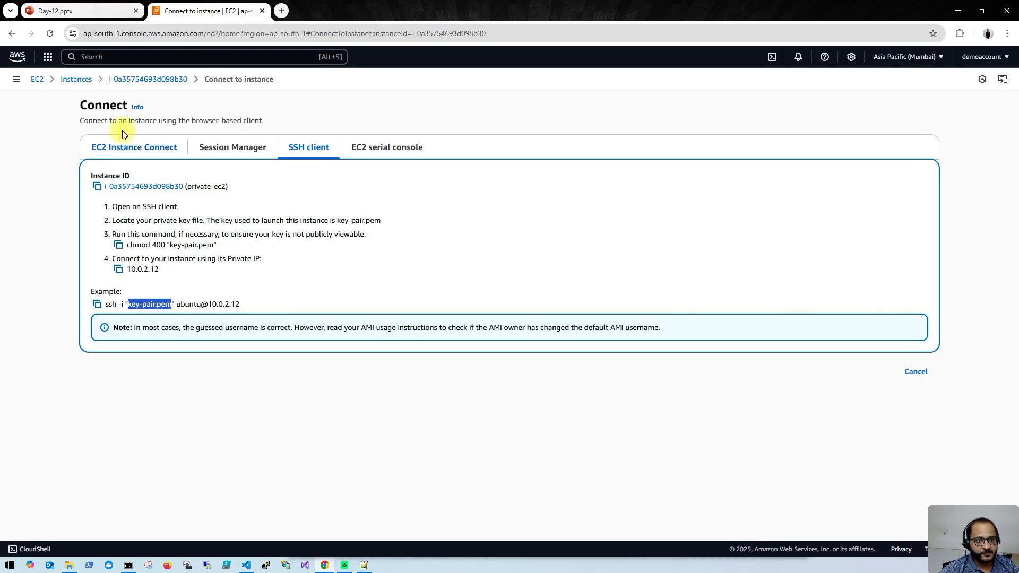
{"action": "left_click", "coordinate": [77, 80]}
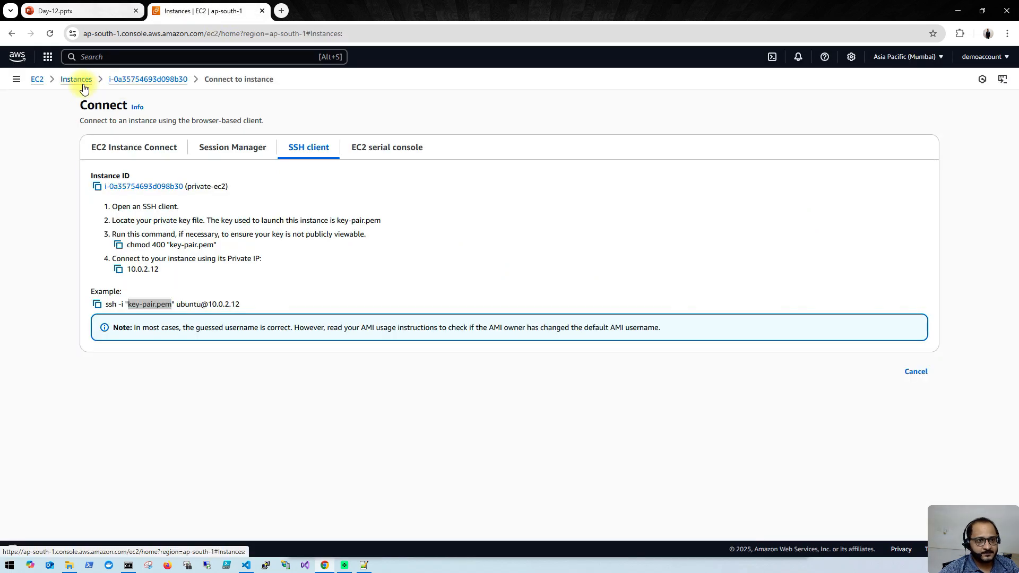
{"action": "left_click", "coordinate": [48, 58]}
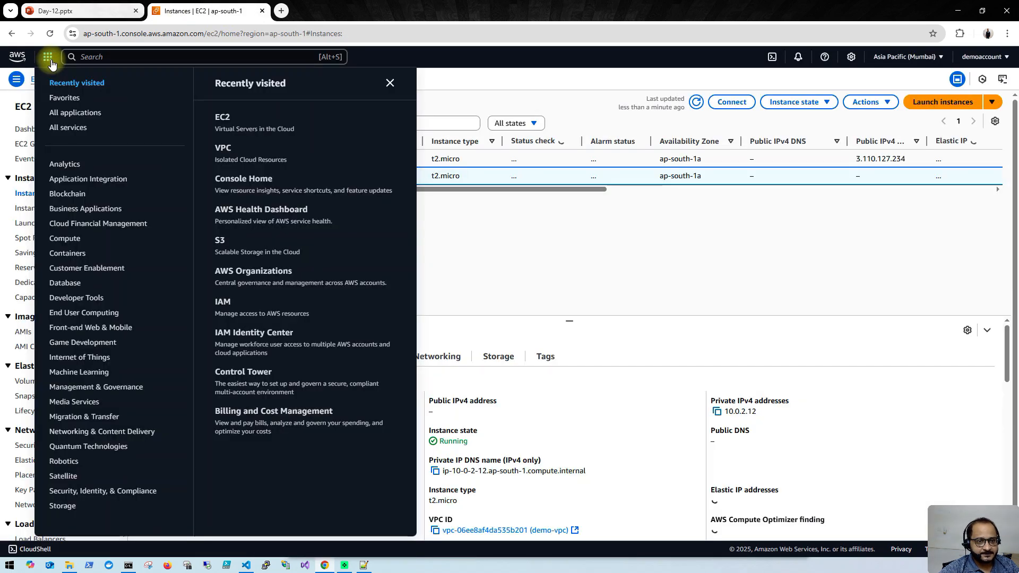
{"action": "left_click", "coordinate": [224, 148]}
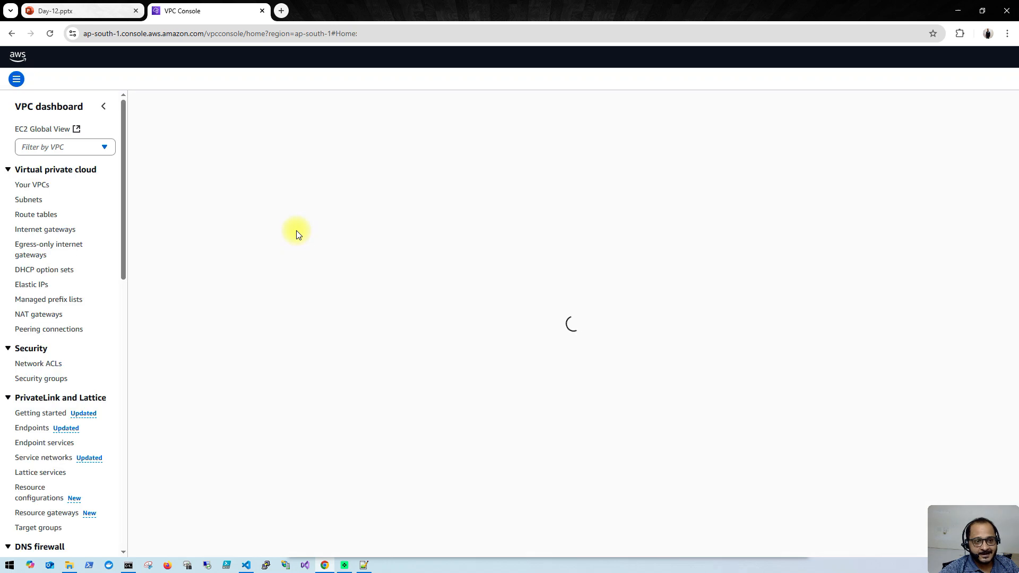
{"action": "left_click", "coordinate": [36, 215]}
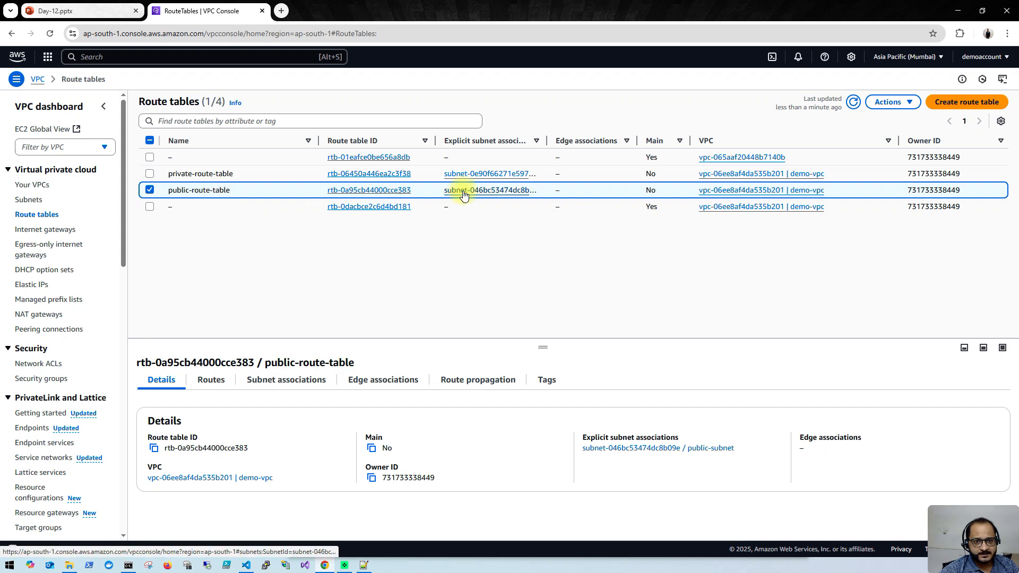
{"action": "left_click", "coordinate": [369, 191]}
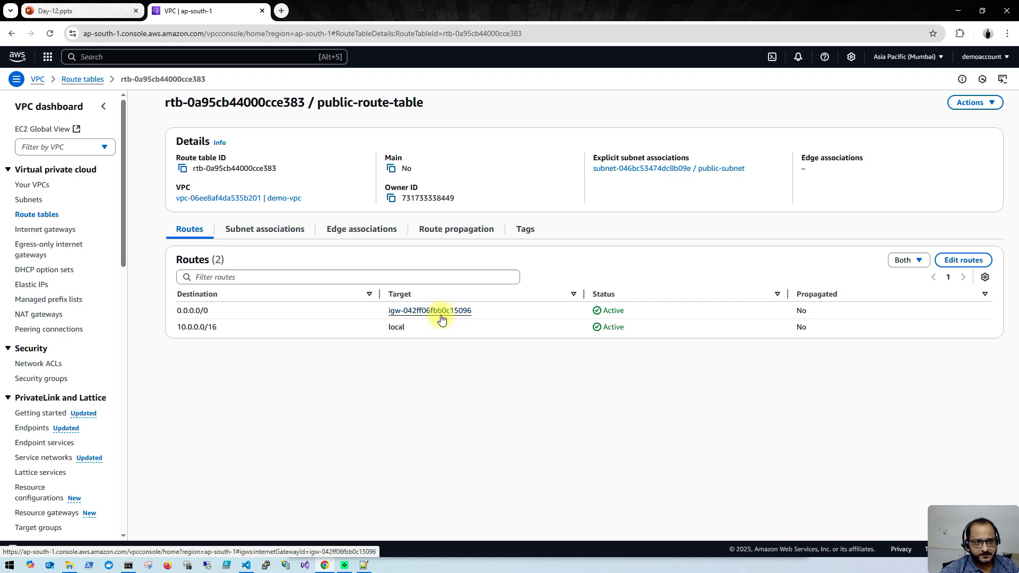
- Remove the 0.0.0.0/0 route to the NAT gateway from private-route-table and save the changes
{"action": "left_click", "coordinate": [39, 215]}
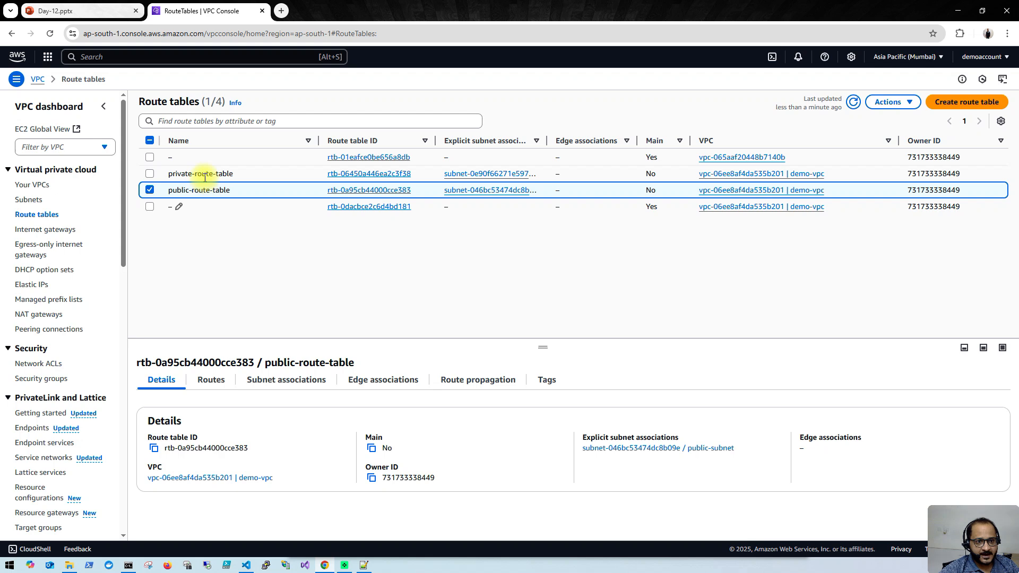
{"action": "left_click", "coordinate": [387, 175]}
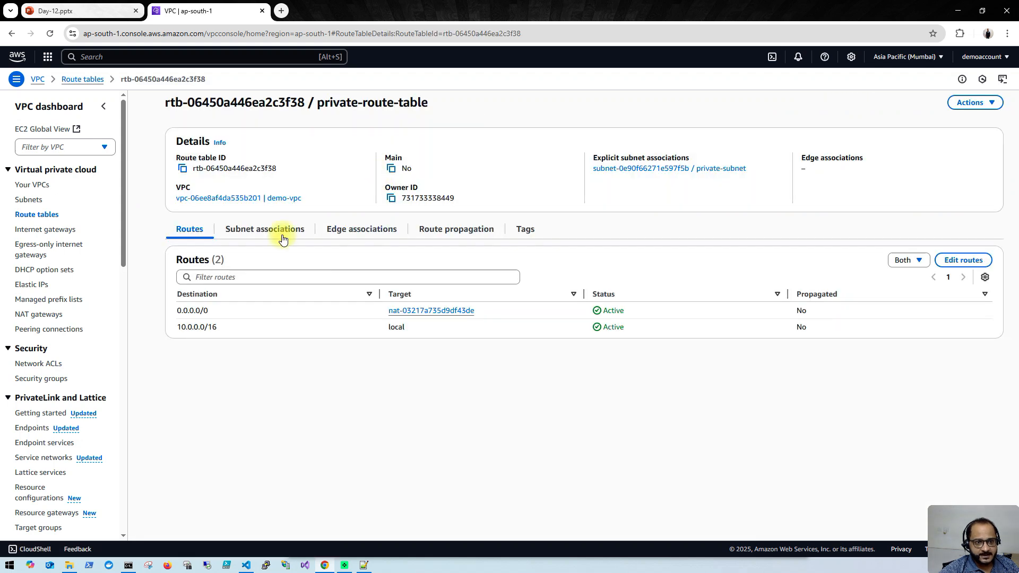
{"action": "left_click", "coordinate": [277, 231]}
{"action": "left_click", "coordinate": [200, 229]}
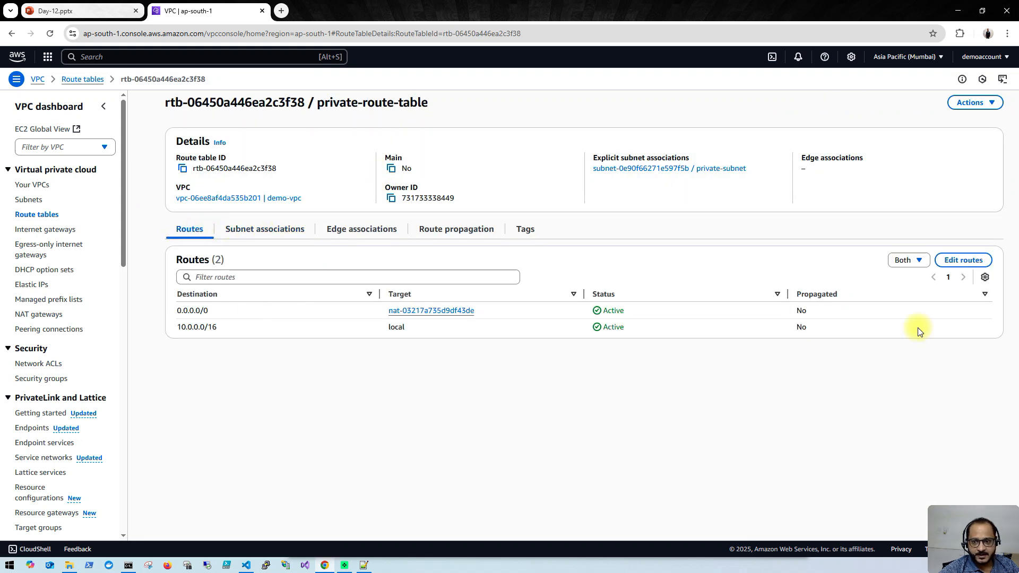
{"action": "left_click", "coordinate": [985, 264]}
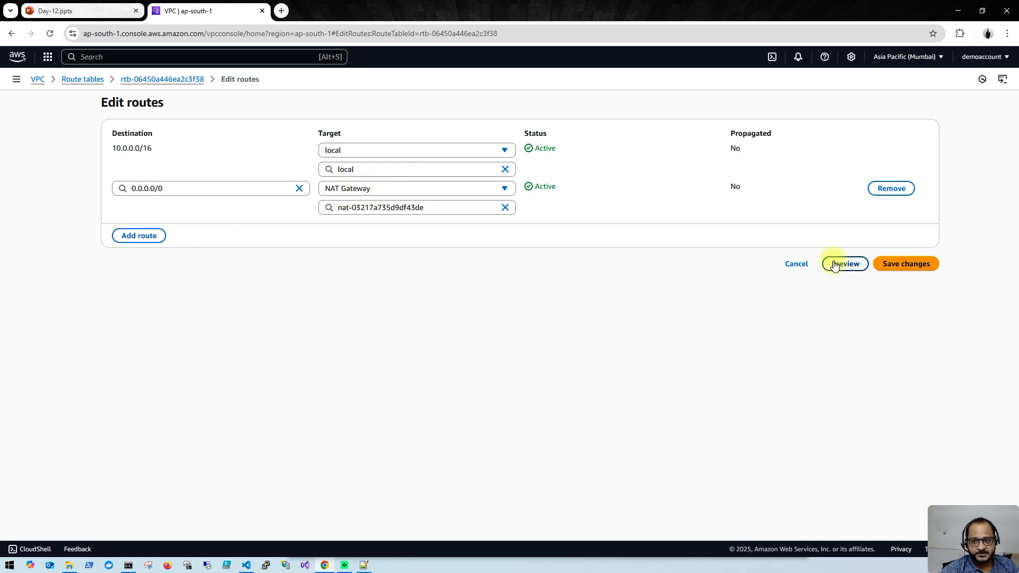
{"action": "left_click", "coordinate": [885, 190]}
{"action": "left_click", "coordinate": [908, 228]}
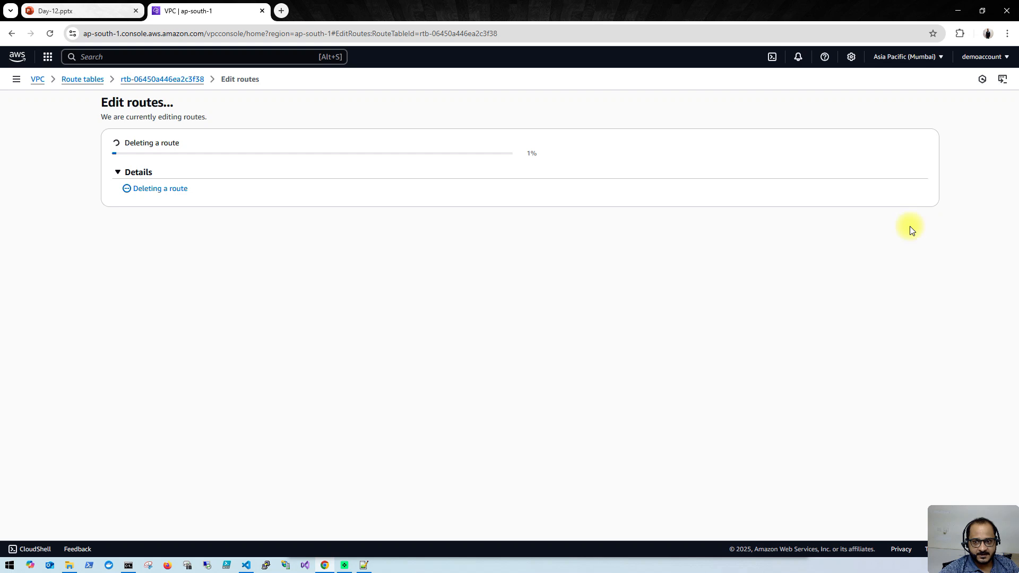
- Switch to the private-ec2 terminal, clear it, and try to run sudo apt get update
{"action": "left_click", "coordinate": [128, 565]}
{"action": "type", "text": "clear"}
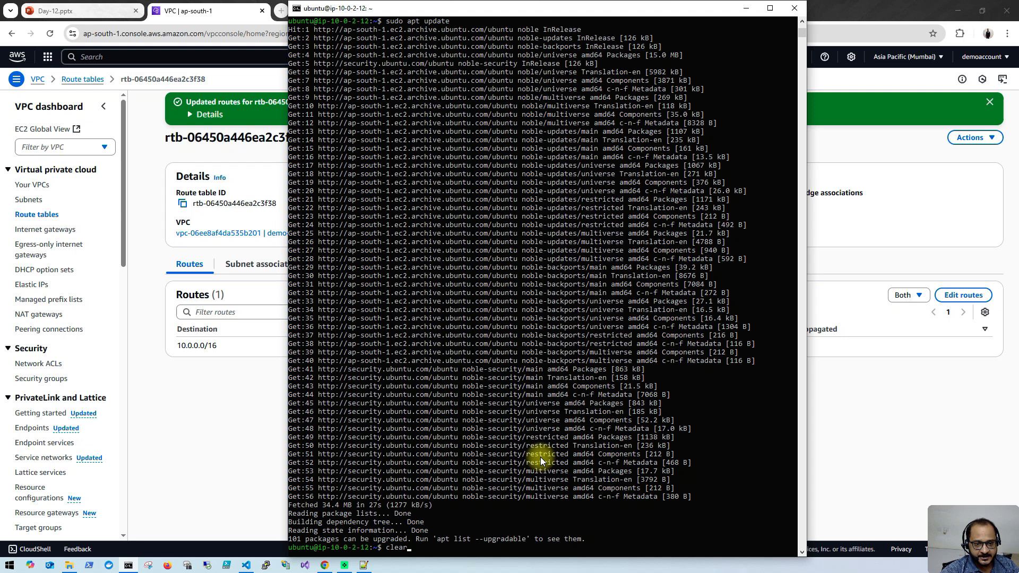
{"action": "key", "text": "Return"}
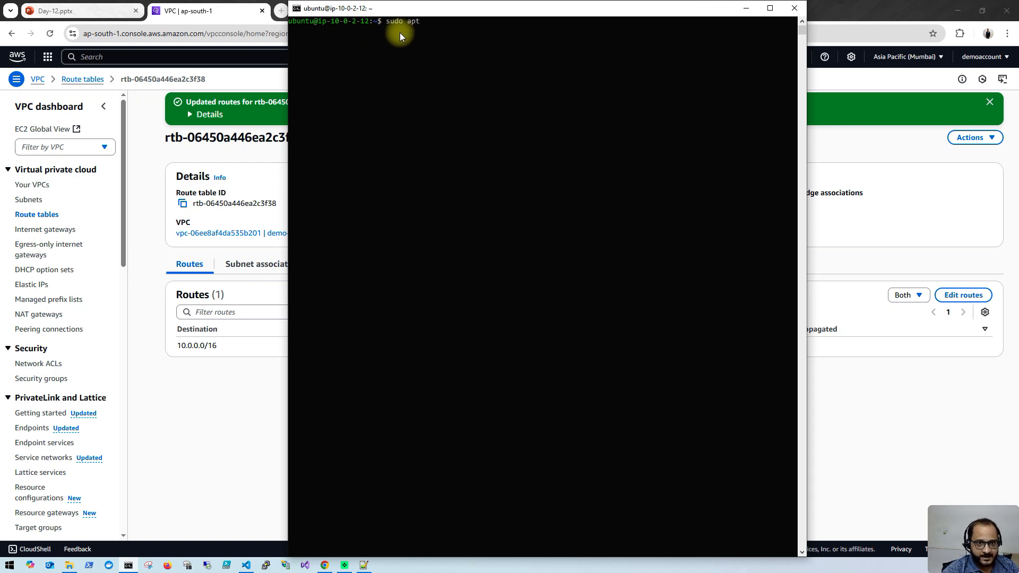
{"action": "type", "text": "get u"}
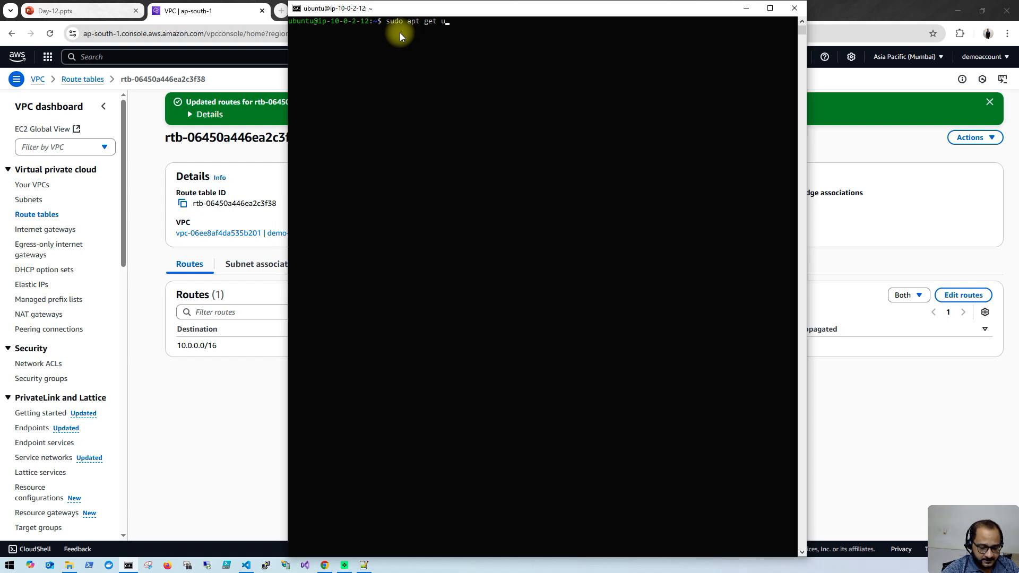
{"action": "type", "text": "pdate"}
{"action": "key", "text": "Return"}
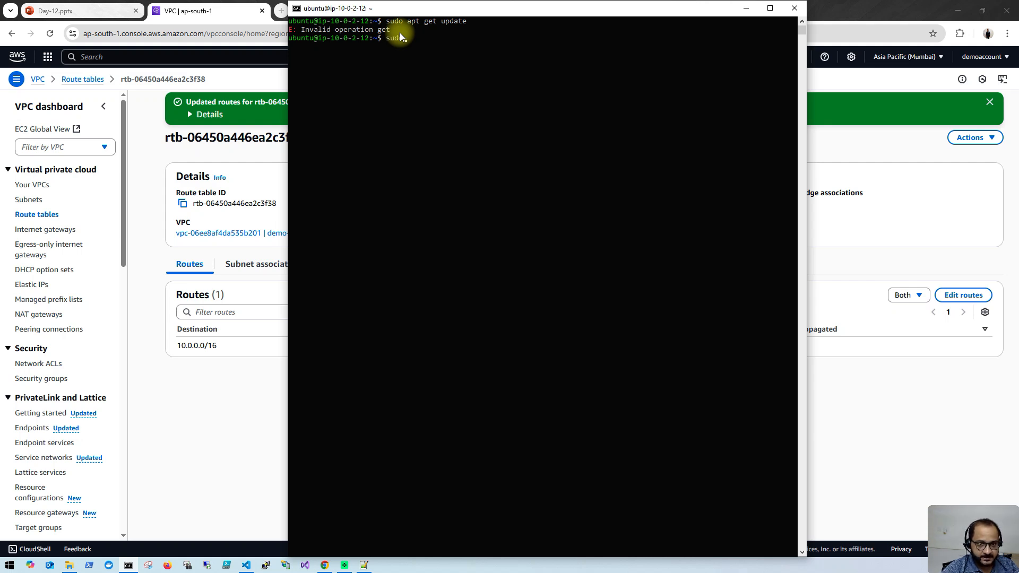
- Run sudo apt update on private-ec2 without the NAT route, and maximize the terminal window
{"action": "type", "text": "pdate"}
{"action": "key", "text": "Return"}
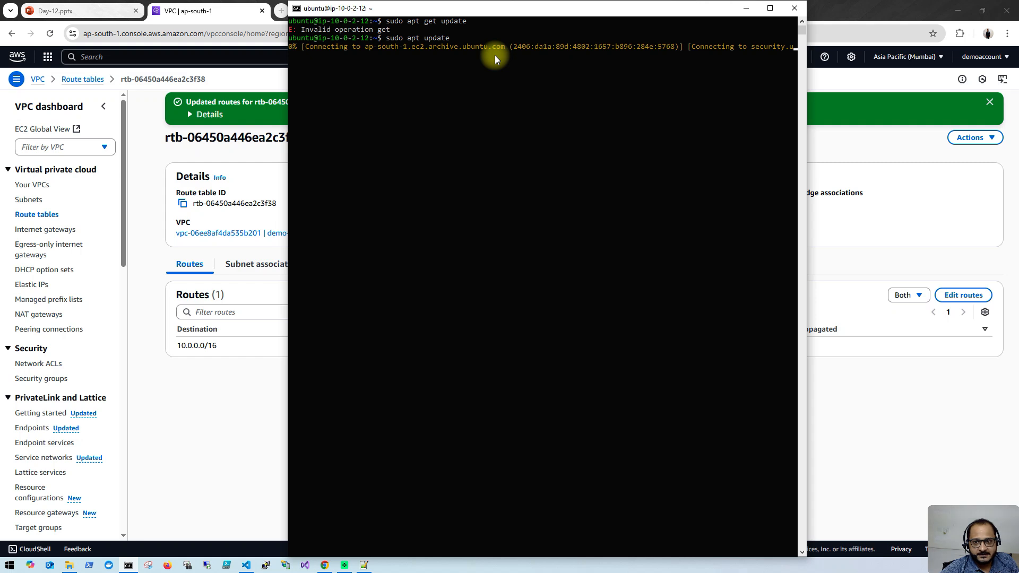
{"action": "left_click", "coordinate": [769, 9]}
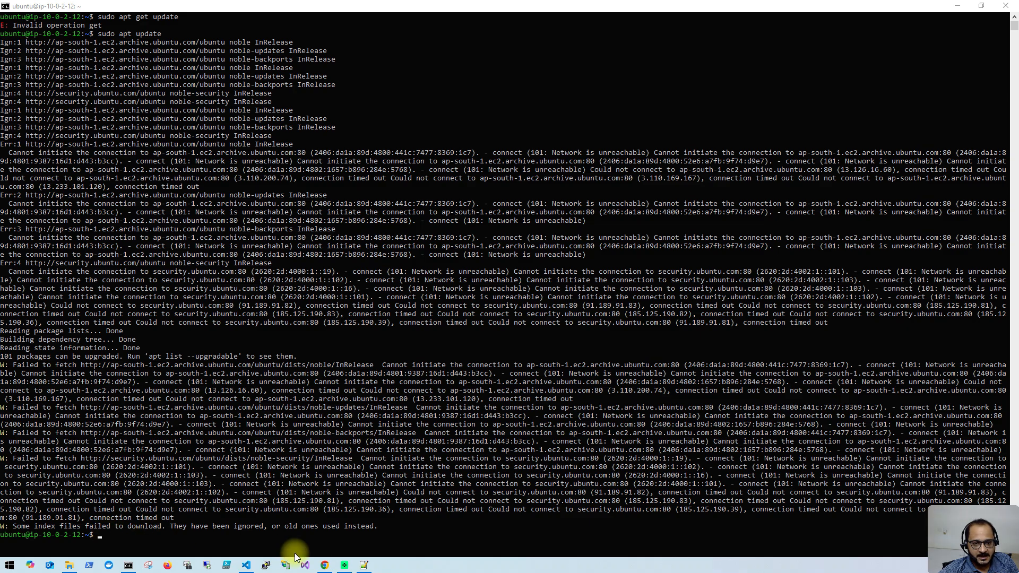
- Switch to the VPC console, add a 0.0.0.0/0 route targeting the NAT gateway to private-route-table, and save the changes
{"action": "left_click", "coordinate": [324, 565]}
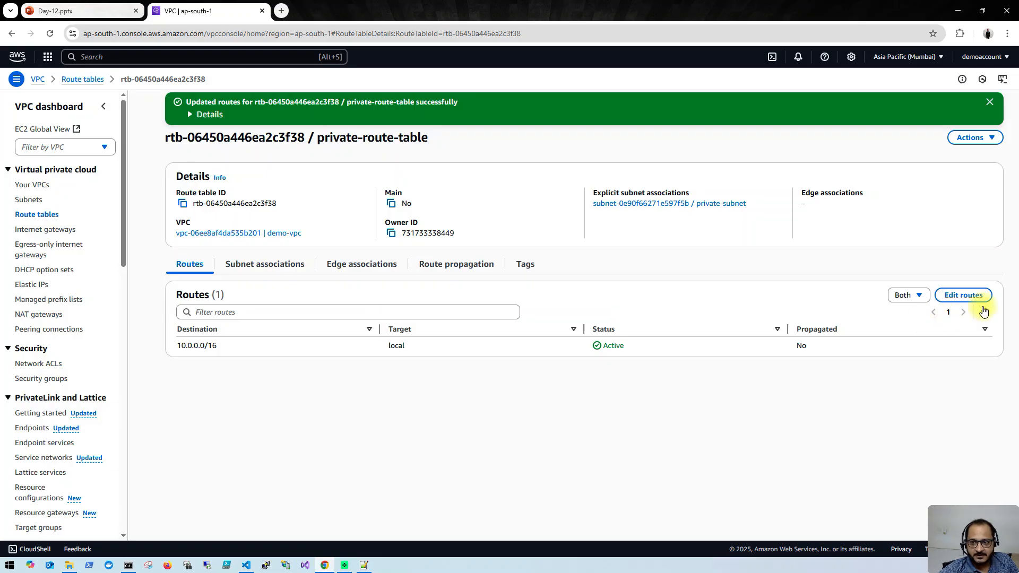
{"action": "left_click", "coordinate": [965, 295]}
{"action": "left_click", "coordinate": [139, 197]}
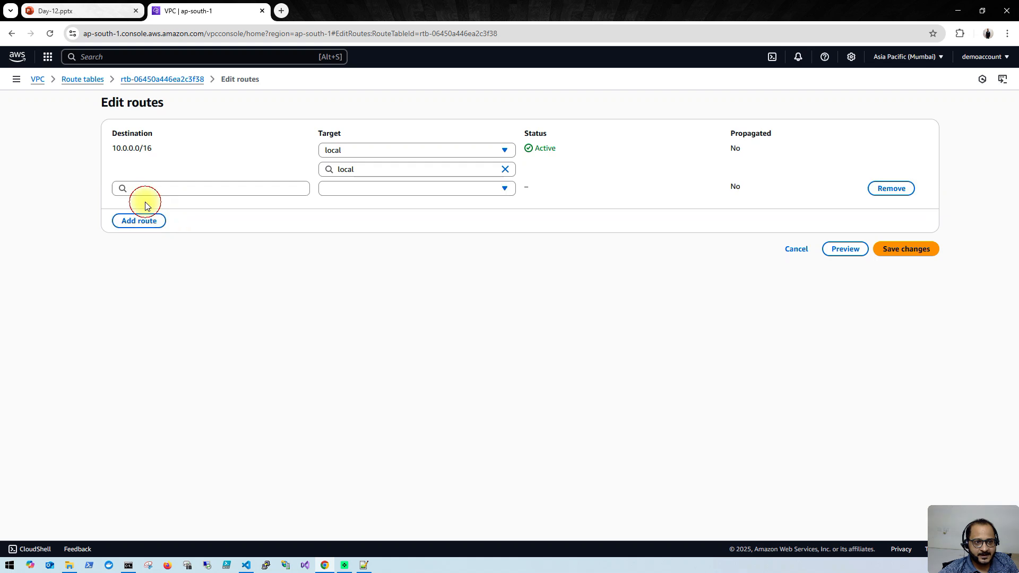
{"action": "left_click", "coordinate": [196, 192]}
{"action": "left_click", "coordinate": [203, 207]}
{"action": "left_click", "coordinate": [359, 189]}
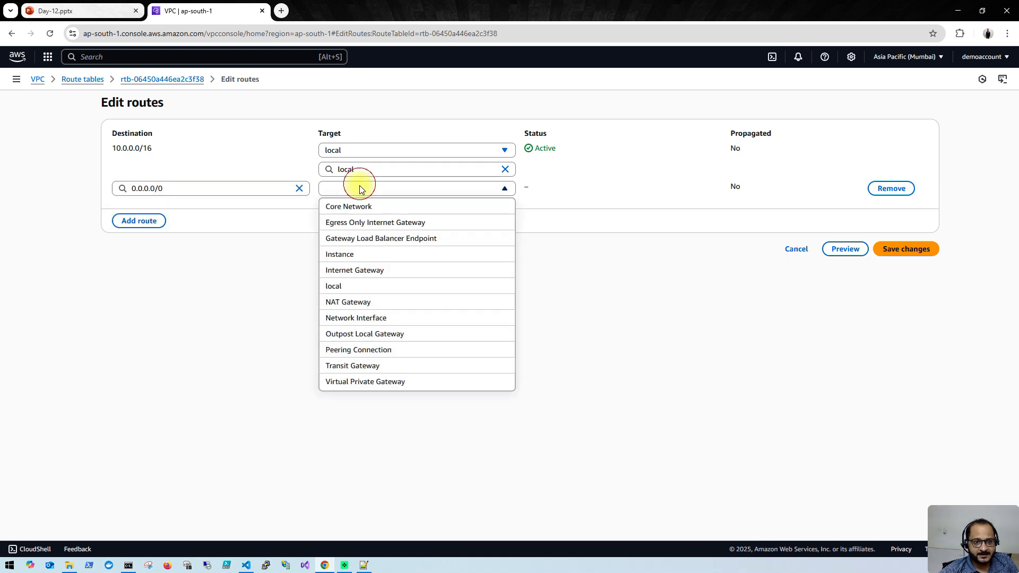
{"action": "left_click", "coordinate": [373, 302]}
{"action": "left_click", "coordinate": [393, 207]}
{"action": "left_click", "coordinate": [398, 242]}
{"action": "left_click", "coordinate": [906, 263]}
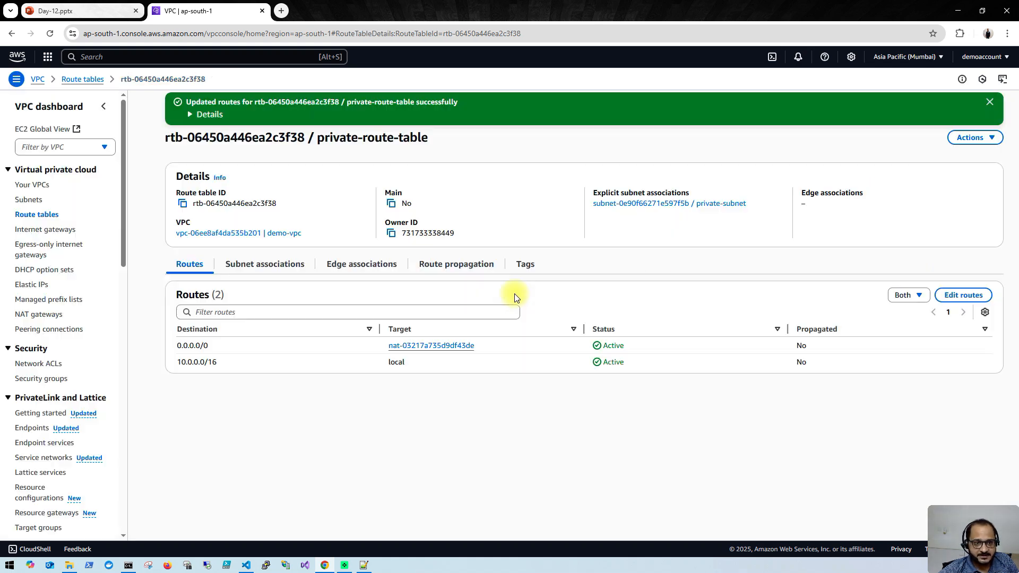
- Return to the private-ec2 terminal and rerun sudo apt update with the NAT route back in place
{"action": "left_click", "coordinate": [129, 564]}
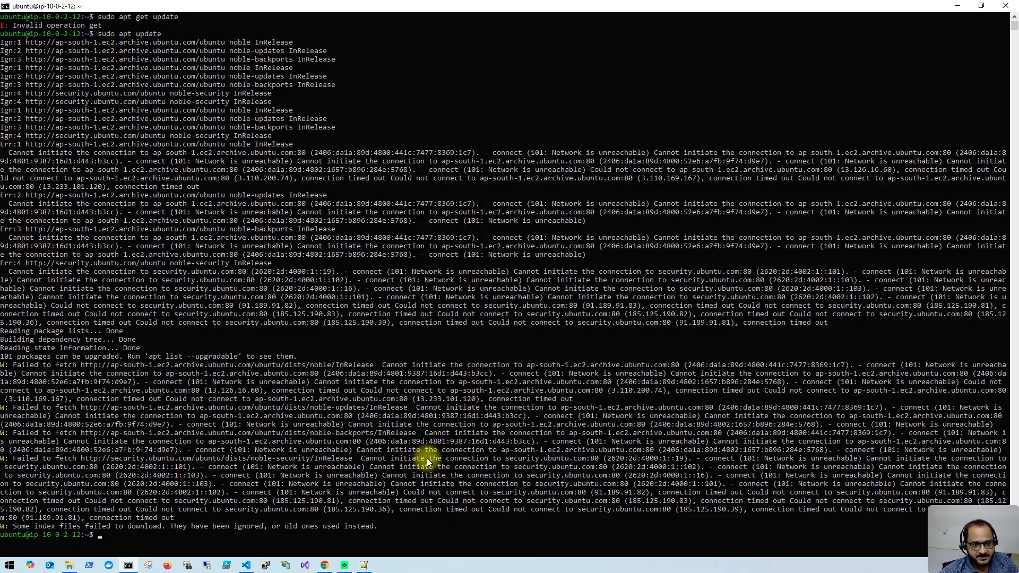
{"action": "key", "text": "Up"}
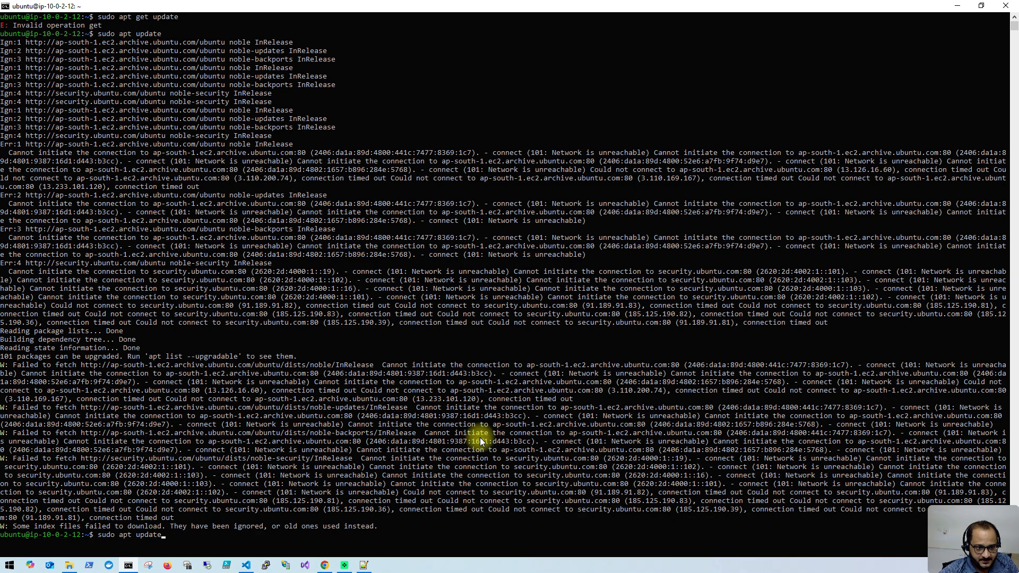
{"action": "key", "text": "Return"}
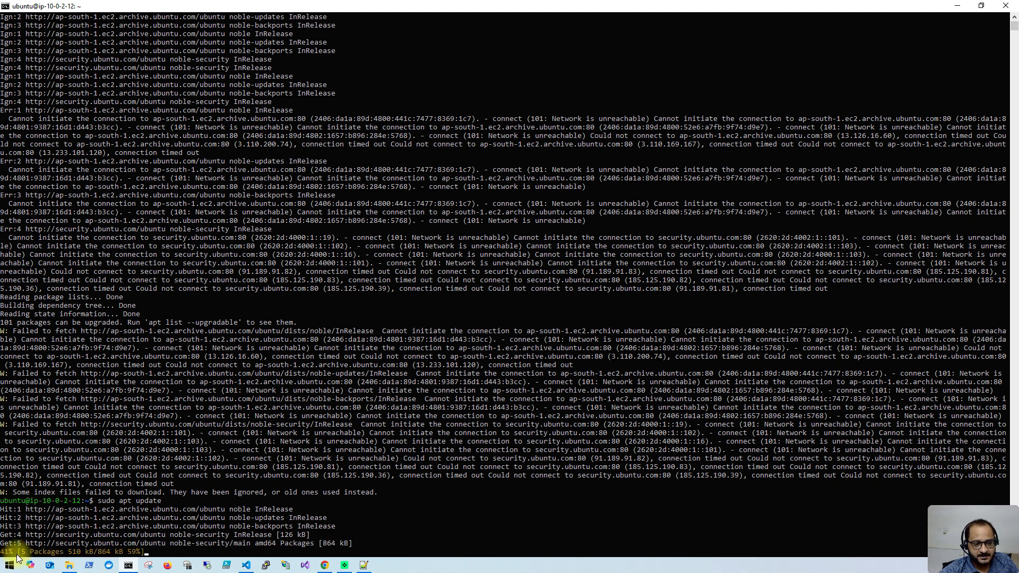
{"action": "scroll", "coordinate": [164, 514], "scroll_direction": "down", "scroll_amount": 1}
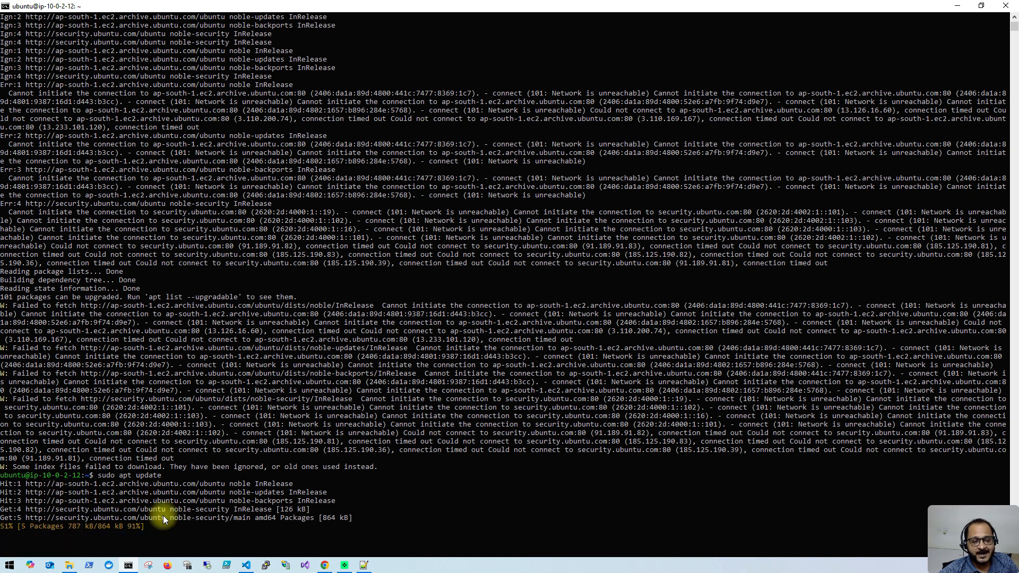